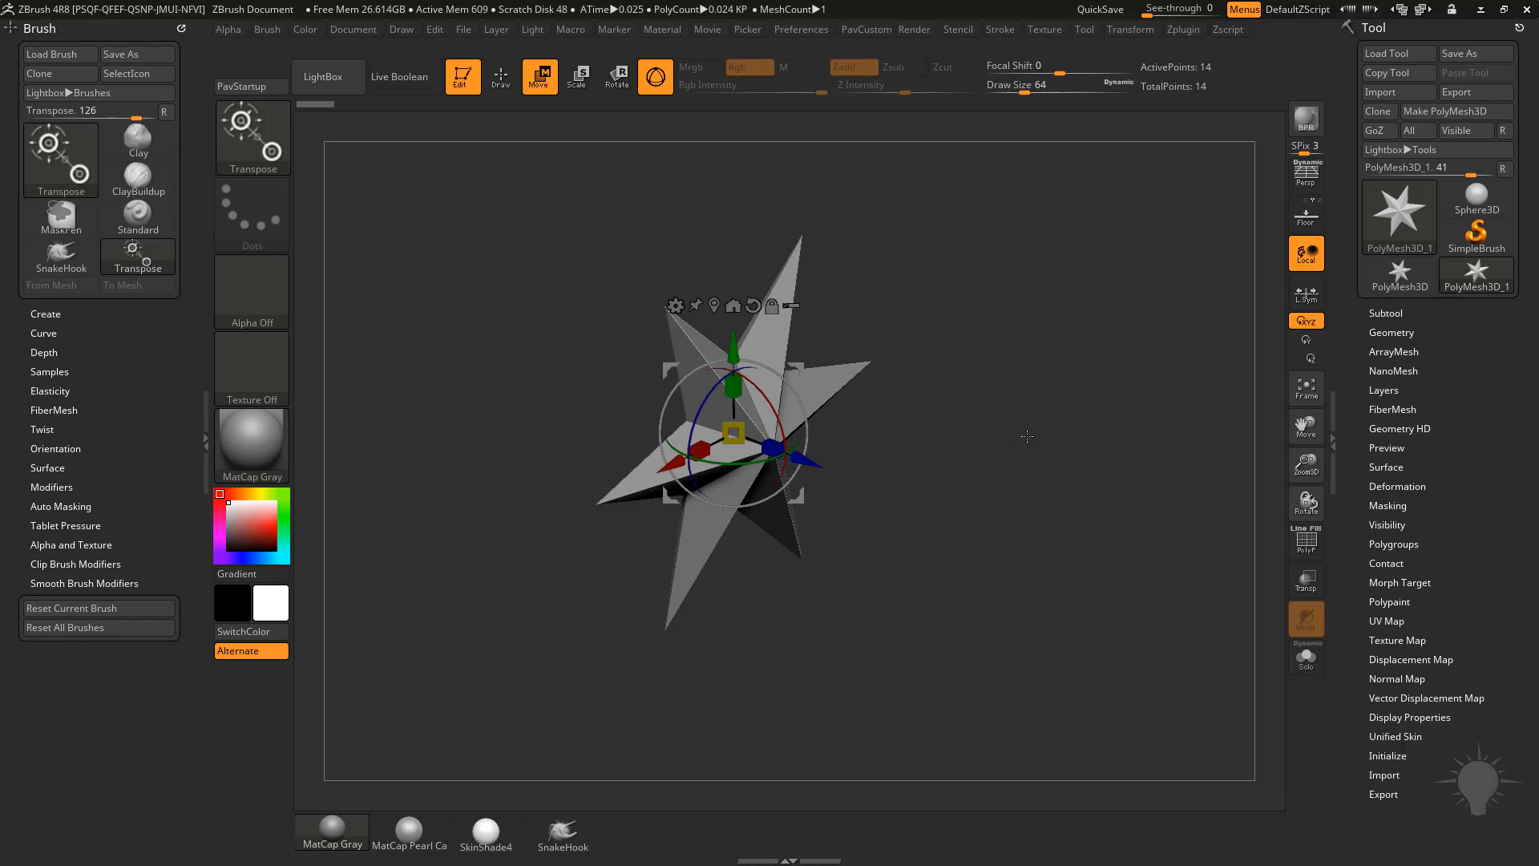
Step: Replace the star mesh with a Cylinder 3D primitive that has 30 divisions around, and hollow it out into a tube
click(675, 306)
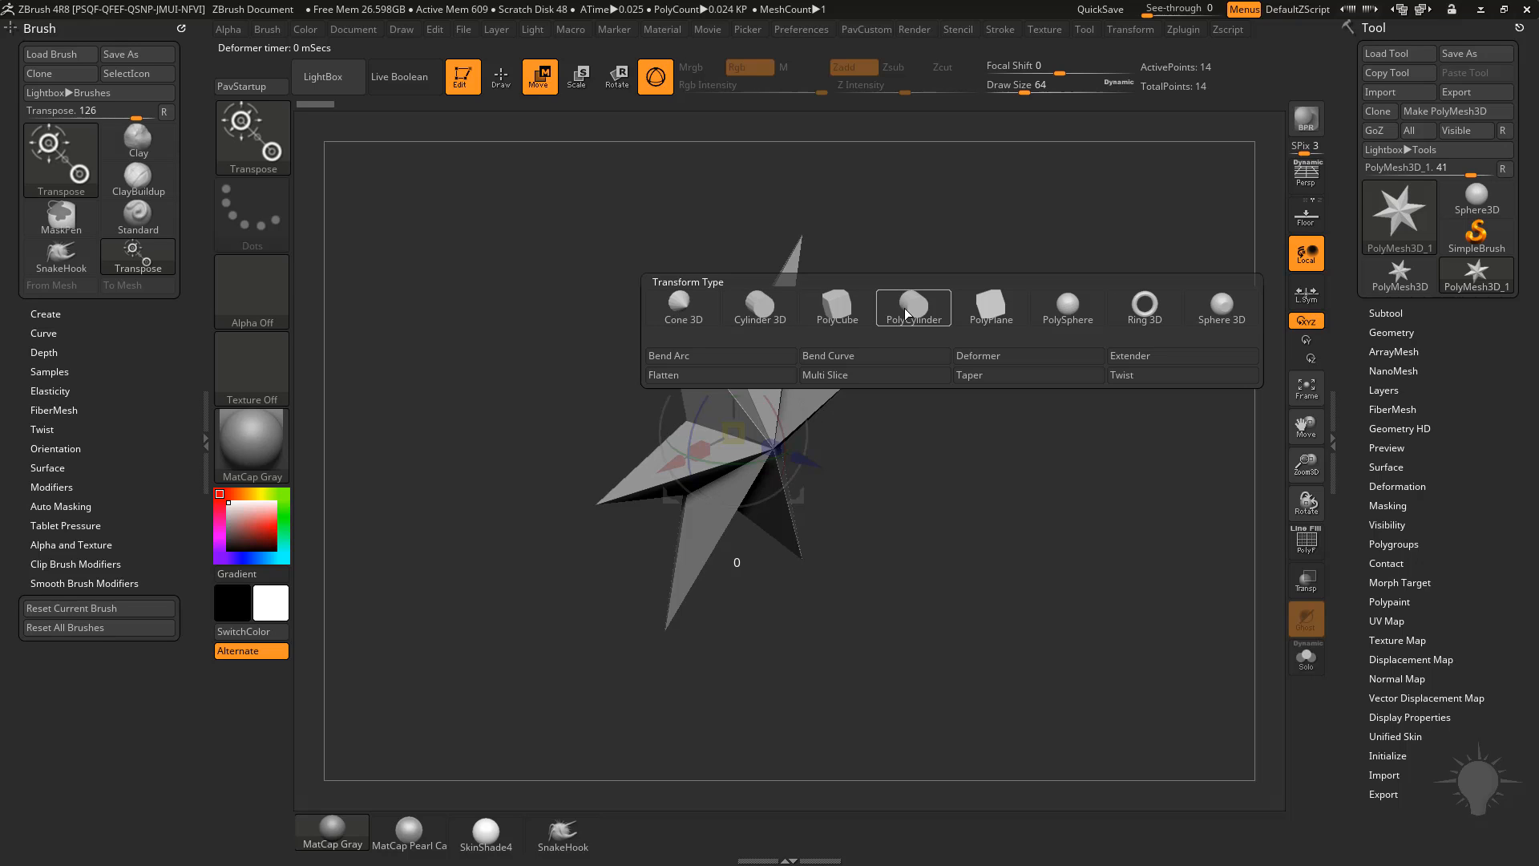
click(758, 304)
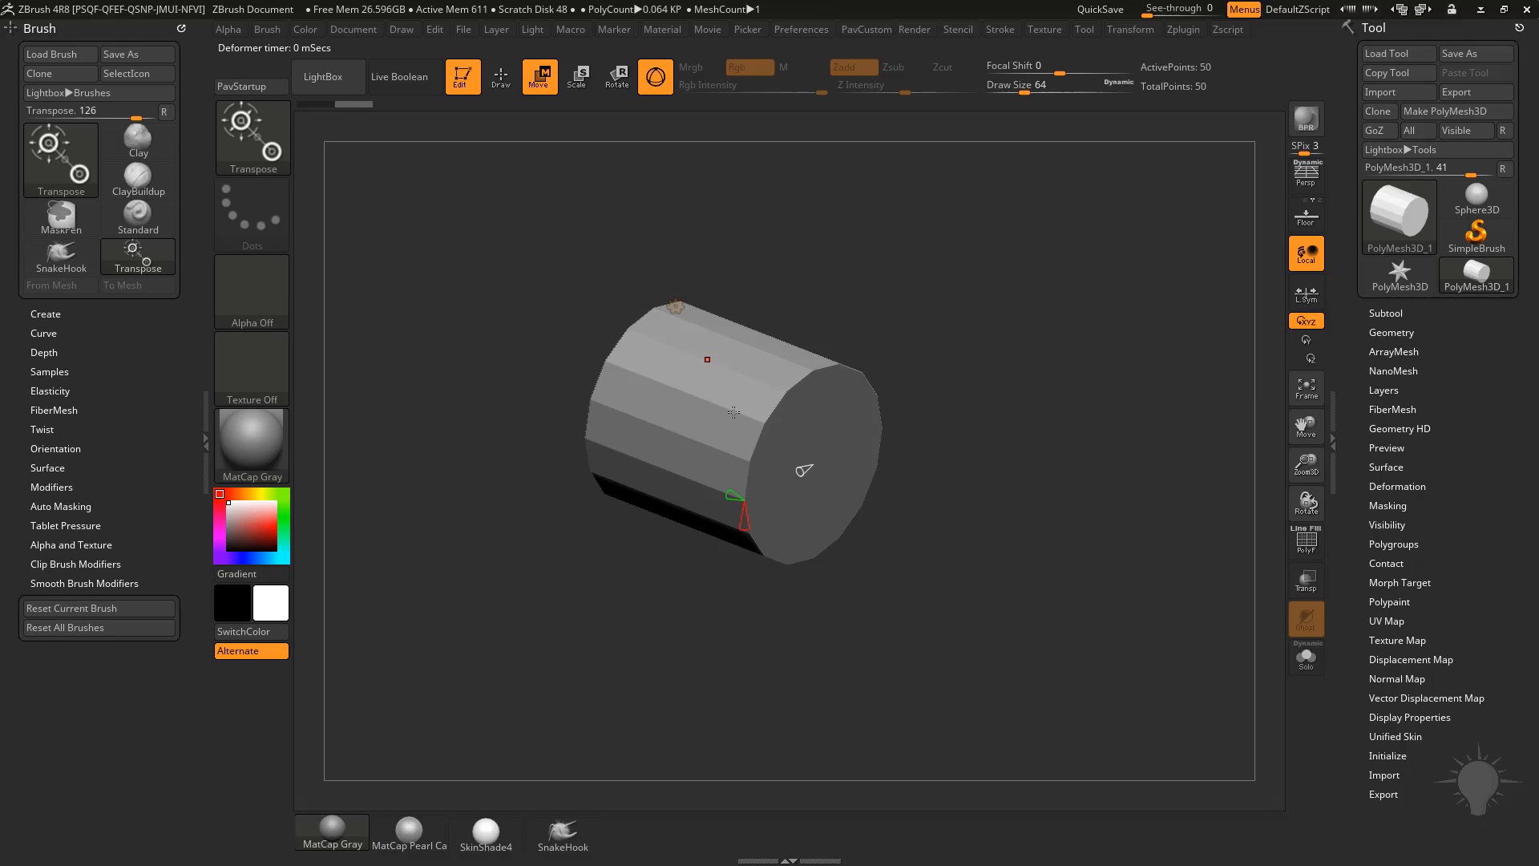
drag(730, 490, 742, 537)
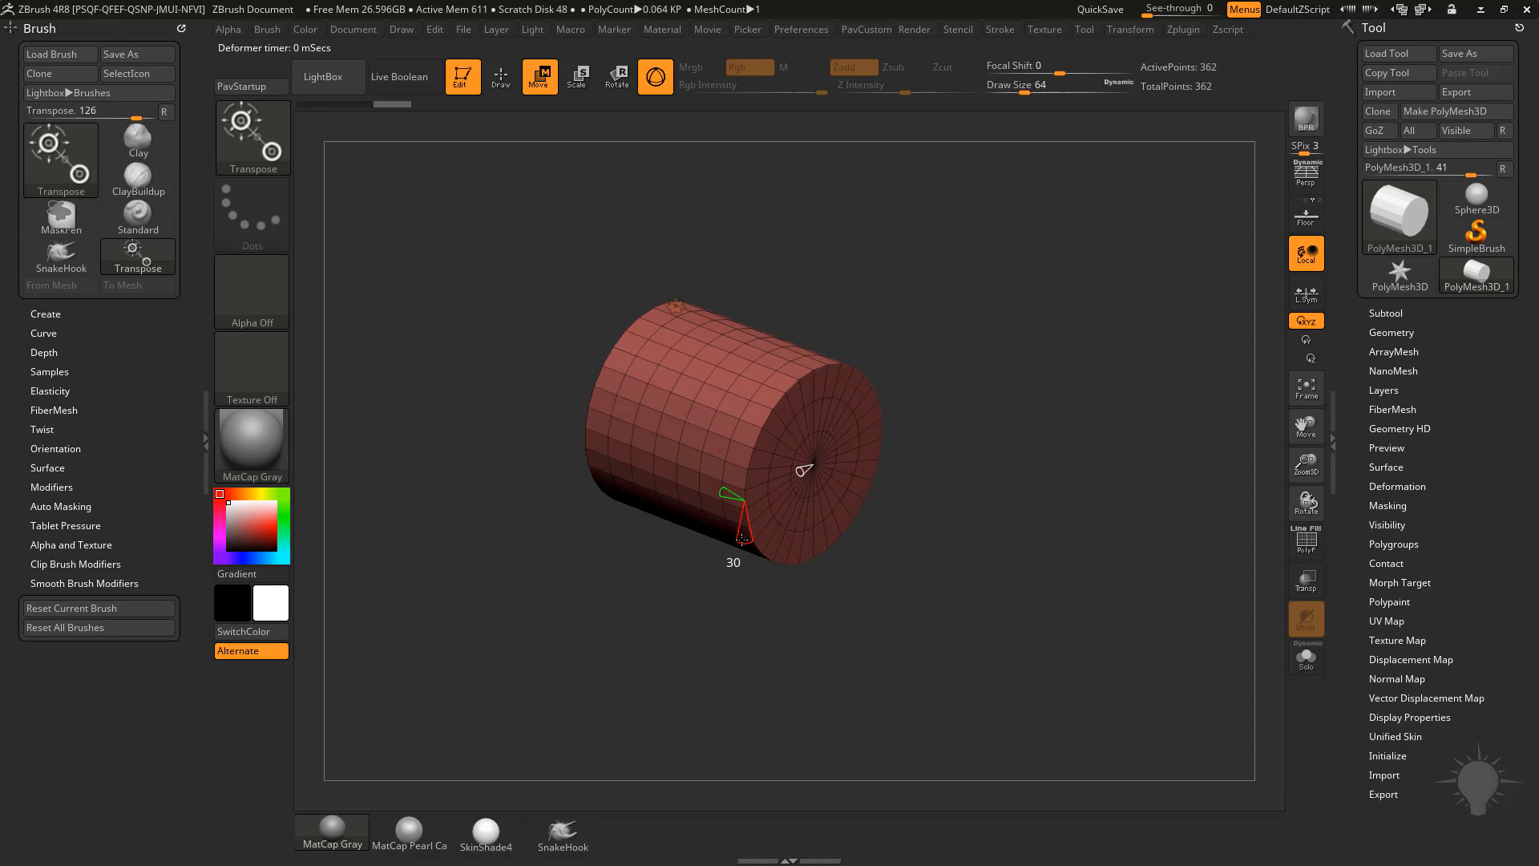
drag(802, 472, 796, 498)
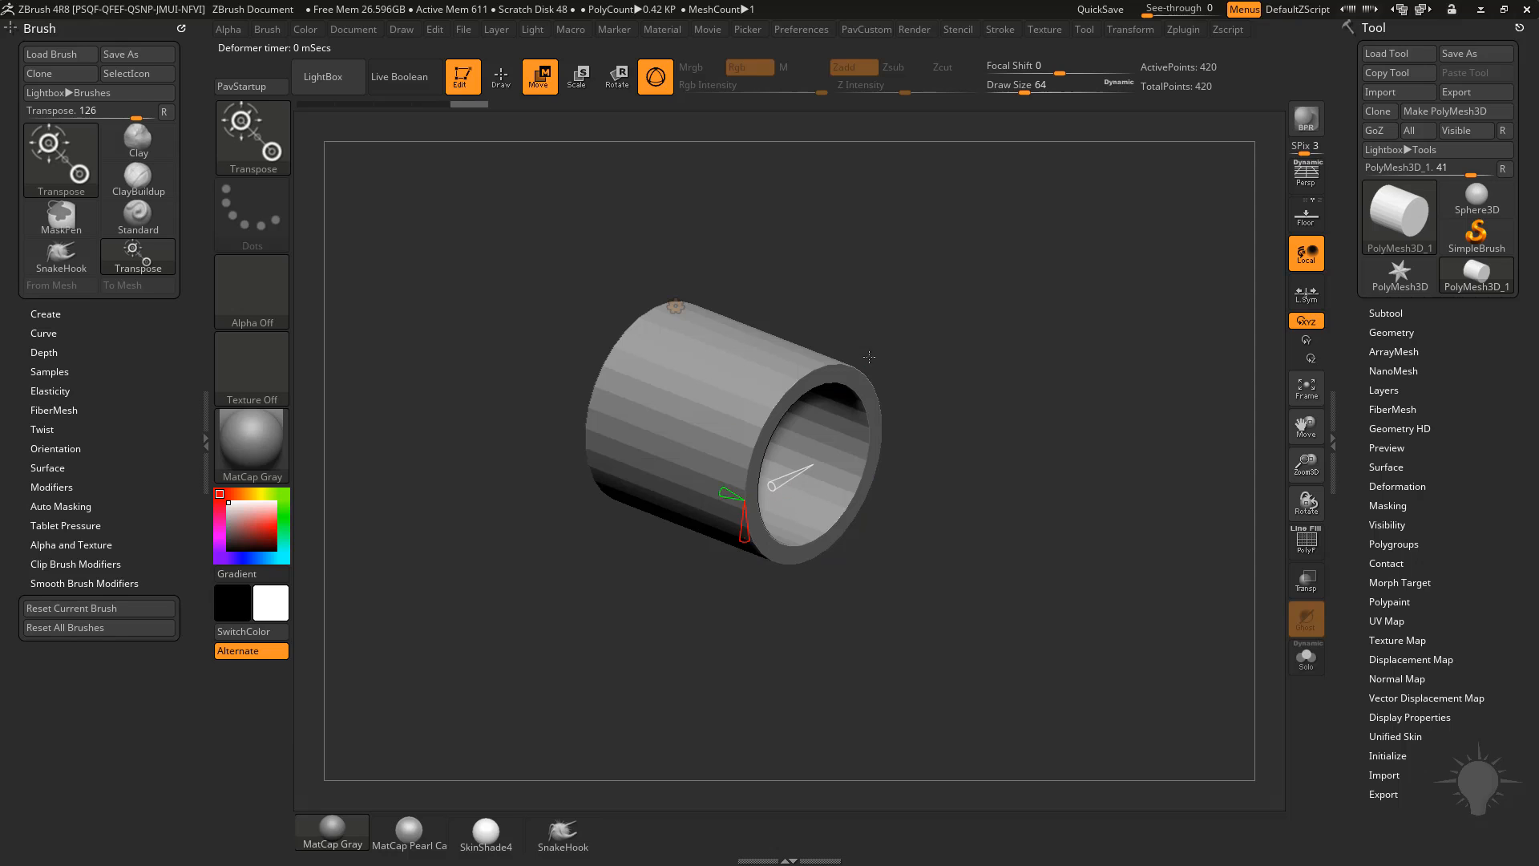
Step: Stretch the tube lengthwise with the gizmo's Z scale and turn on the polyframe display
ctrl+right_drag(924, 391, 954, 388)
drag(777, 453, 1138, 651)
mouse_move(1138, 561)
right_down()
mouse_move(1099, 537)
mouse_move(1147, 535)
right_up()
click(1293, 537)
Step: Return to the Cylinder 3D controls to add more length divisions, and stretch the tube lengthwise again
click(676, 306)
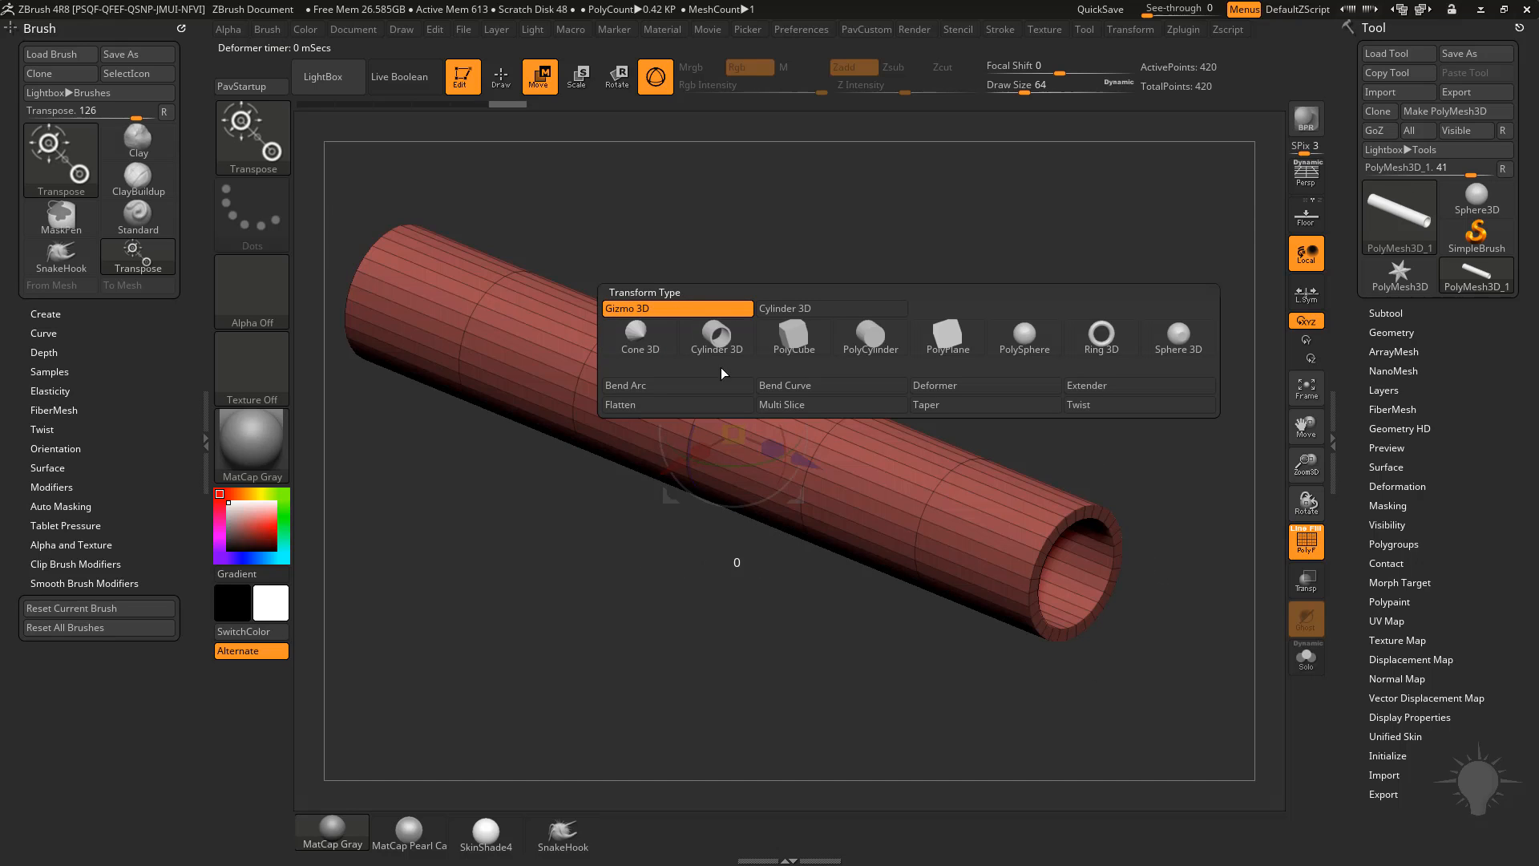
click(778, 311)
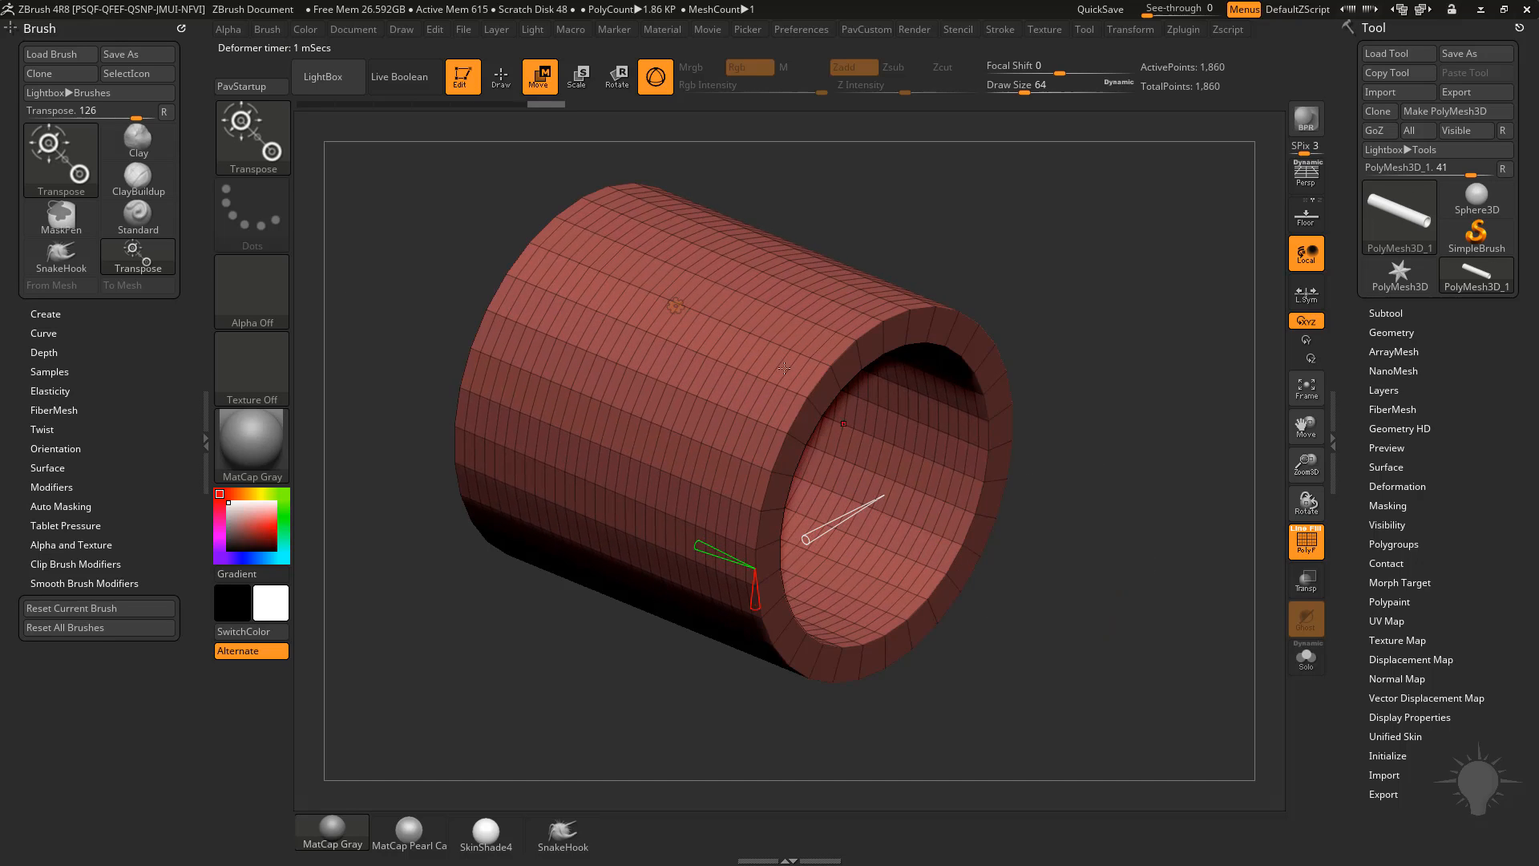
ctrl+right_drag(1068, 491, 1089, 425)
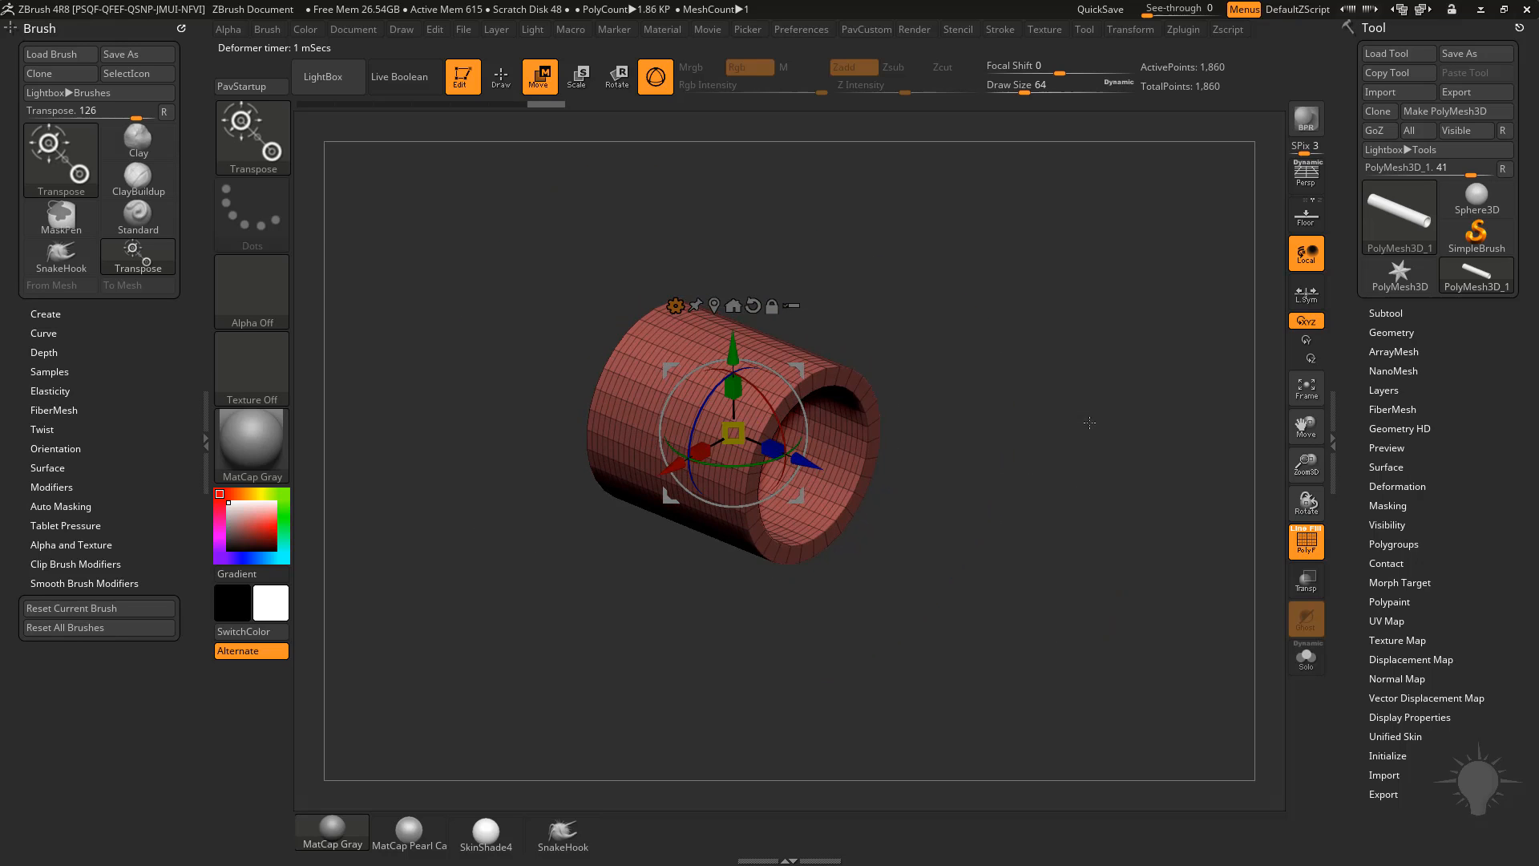
drag(768, 456, 1194, 727)
ctrl+right_drag(1123, 561, 1034, 293)
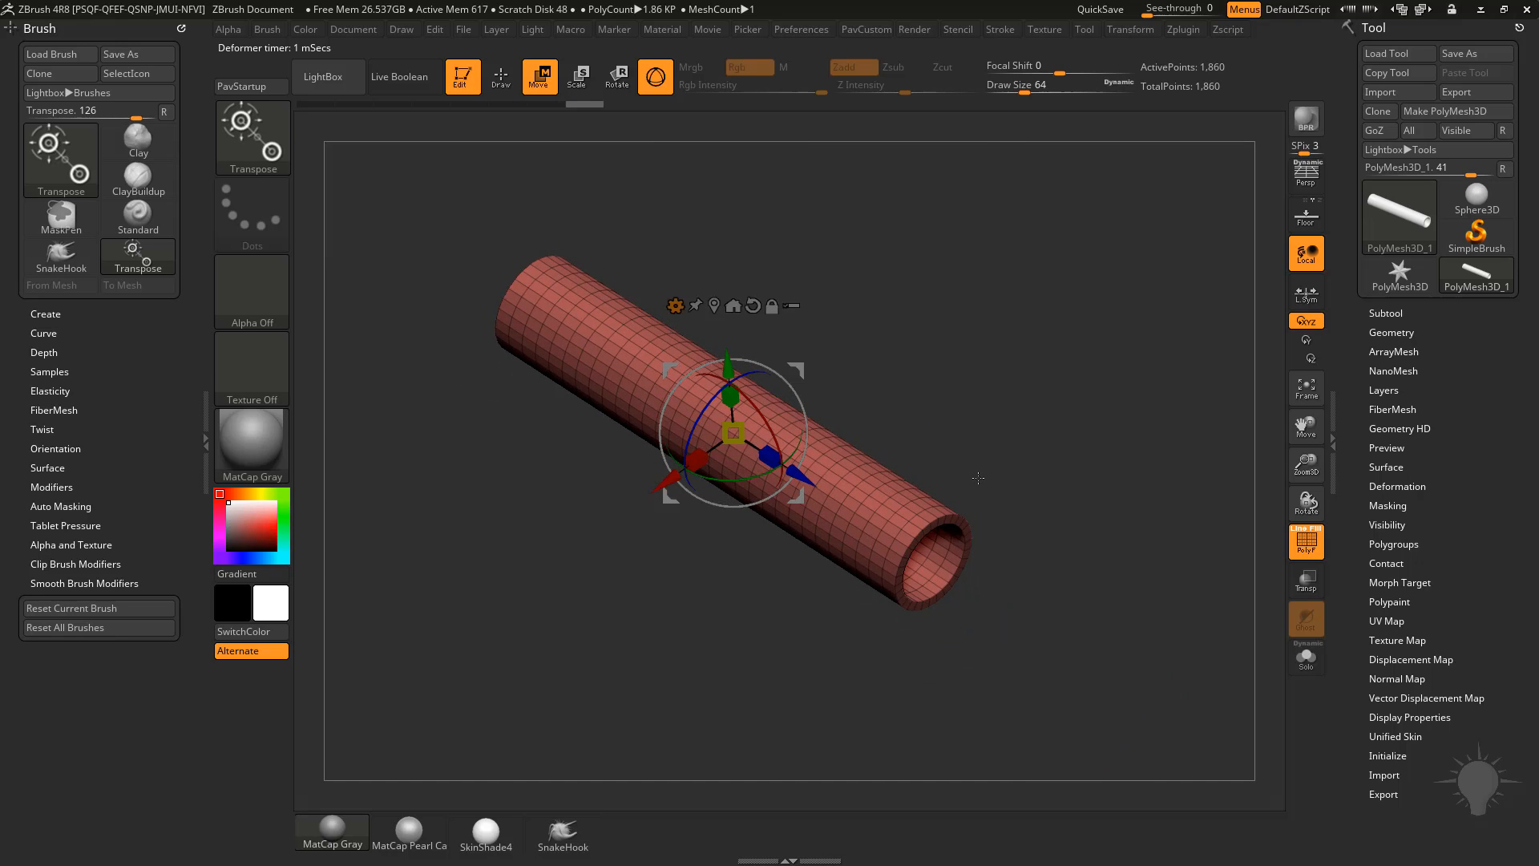
Step: Apply the Bend Curve deformer to the tube and raise its curve resolution to five curve points
click(675, 306)
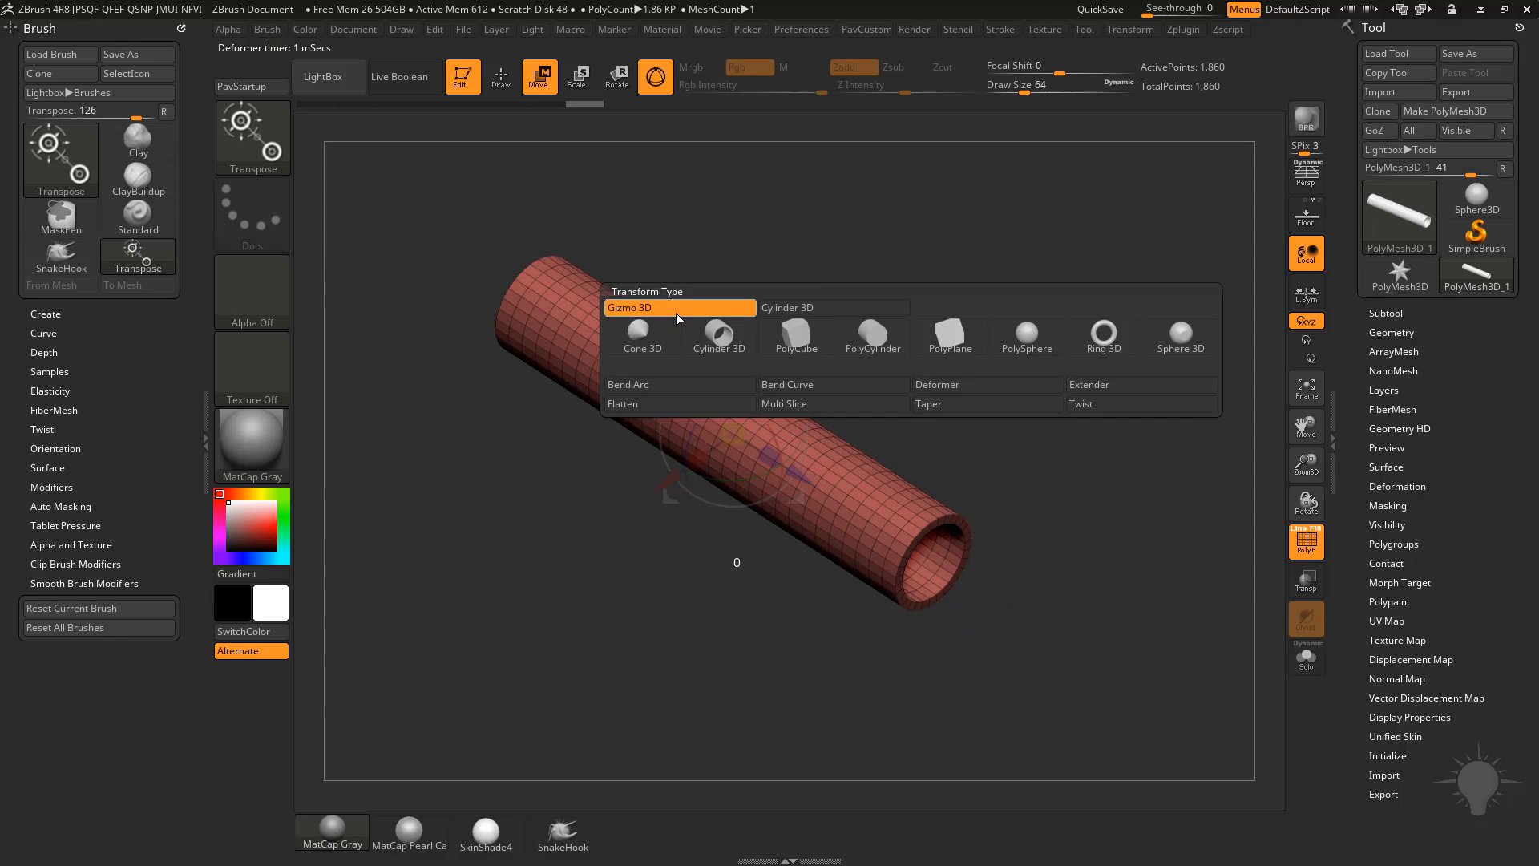
click(804, 388)
drag(1018, 413, 1076, 552)
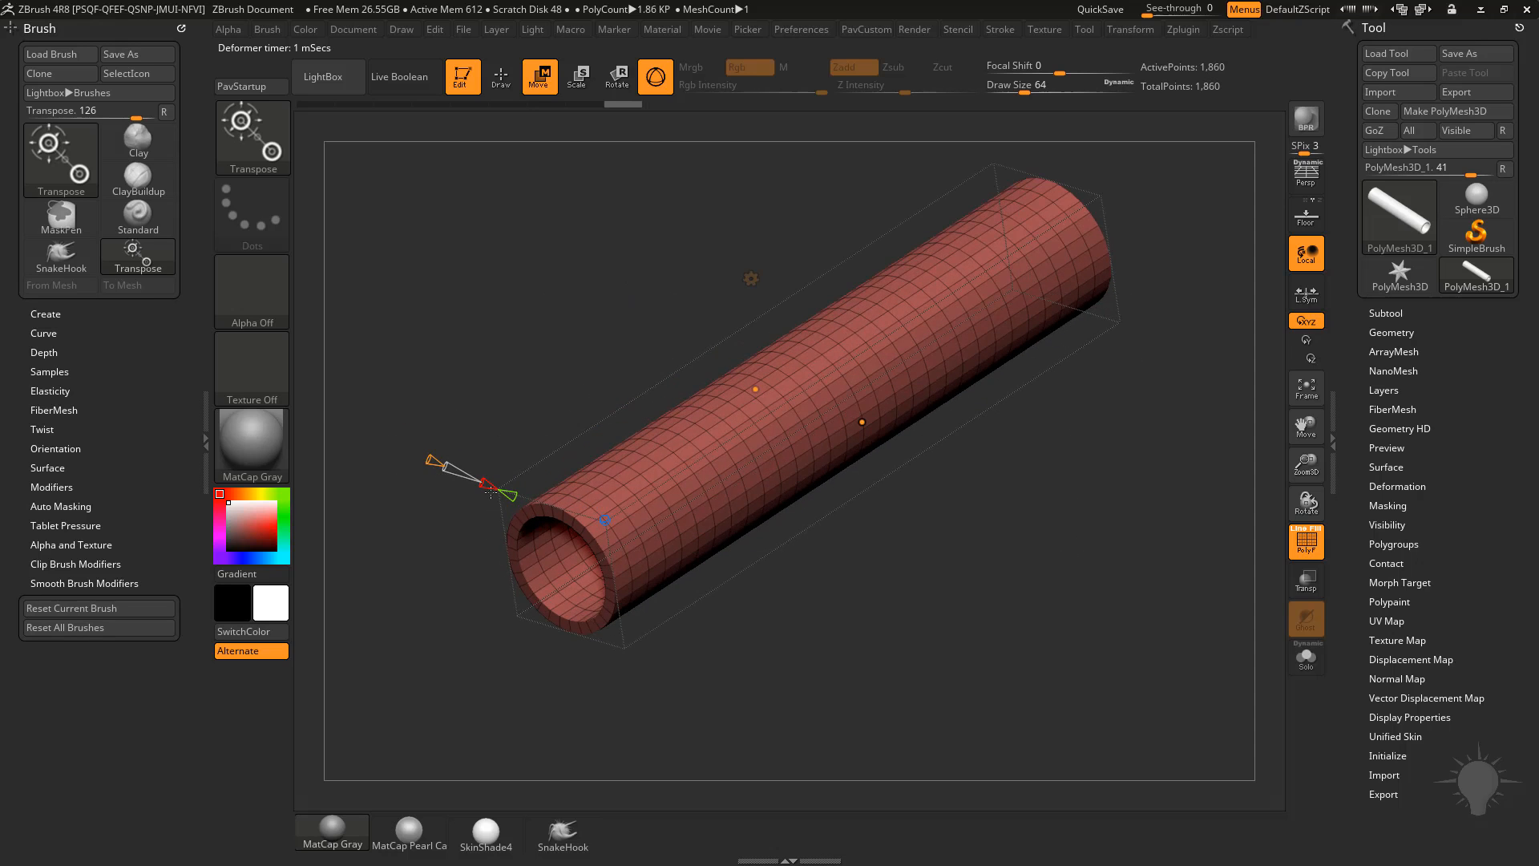
drag(962, 513, 1042, 425)
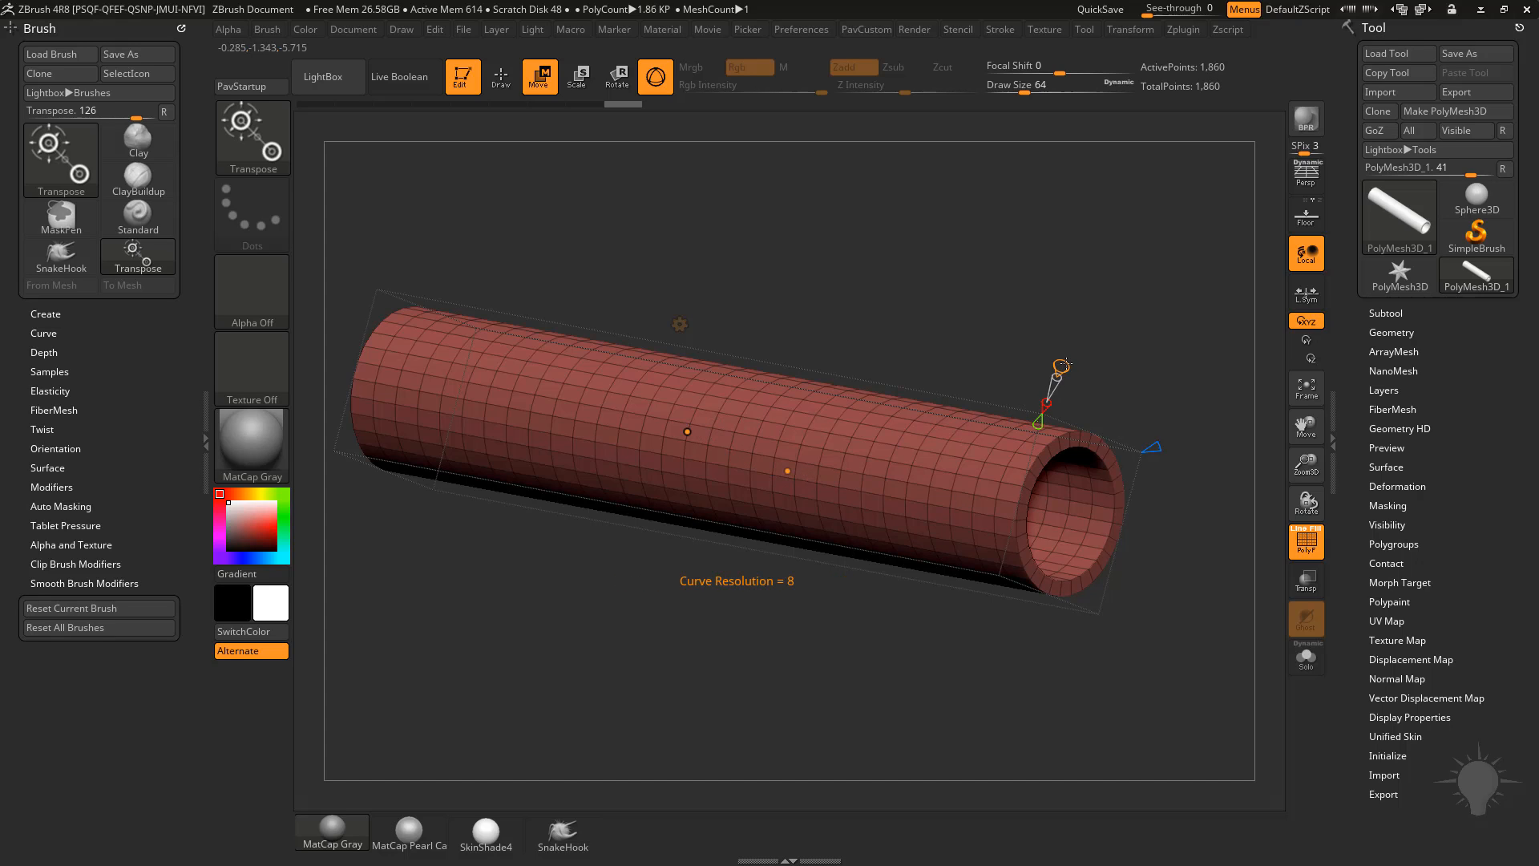
drag(1063, 364, 1076, 355)
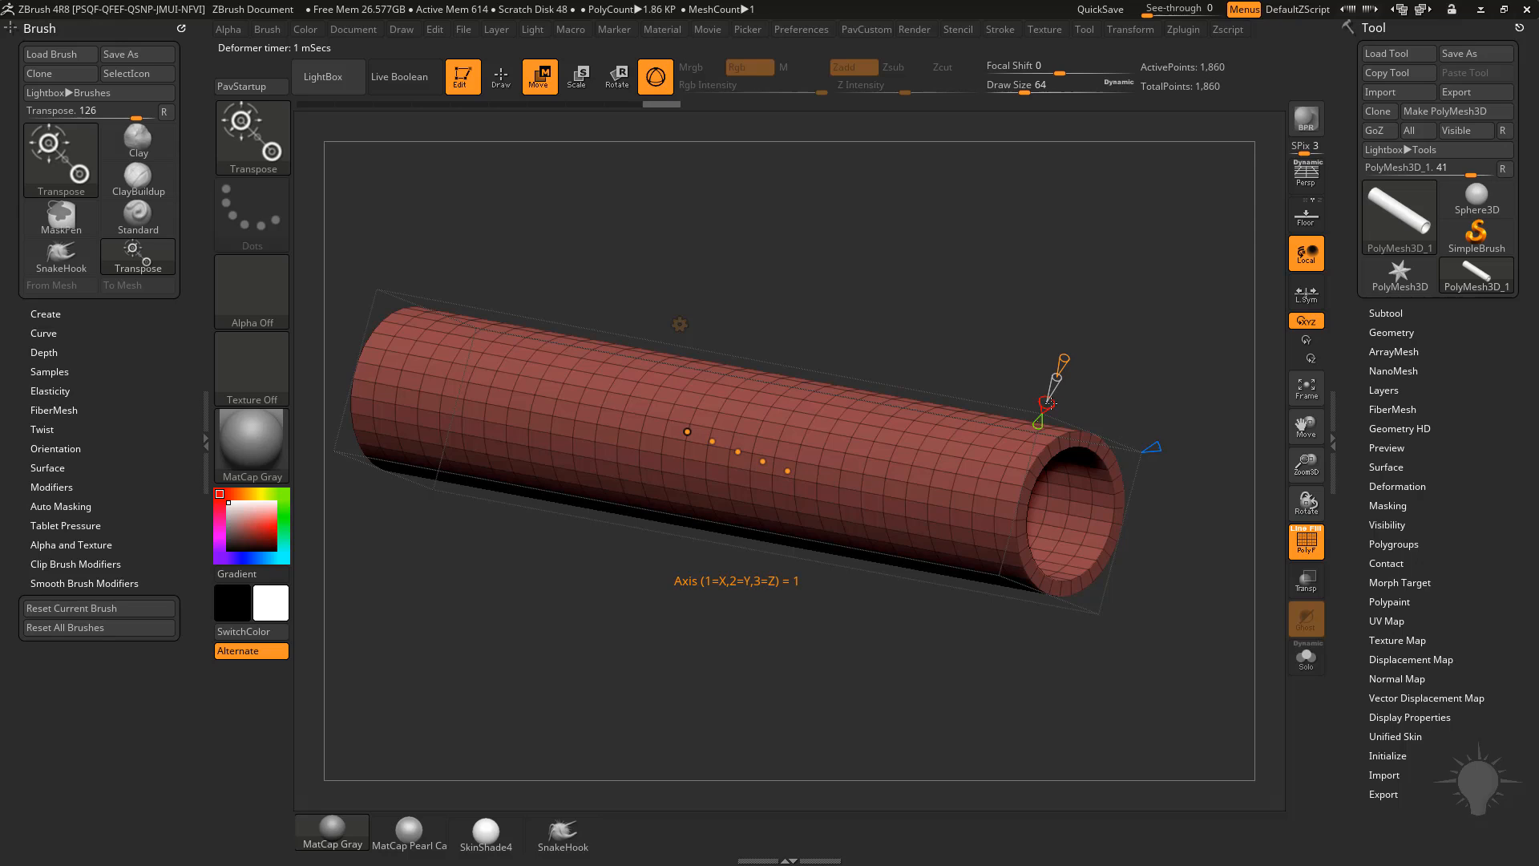
Step: Compare the curve's direction with the gizmo axes and the floor grid, and hide the grid again
mouse_move(1047, 403)
mouse_down()
mouse_move(1060, 396)
mouse_move(1047, 404)
mouse_up()
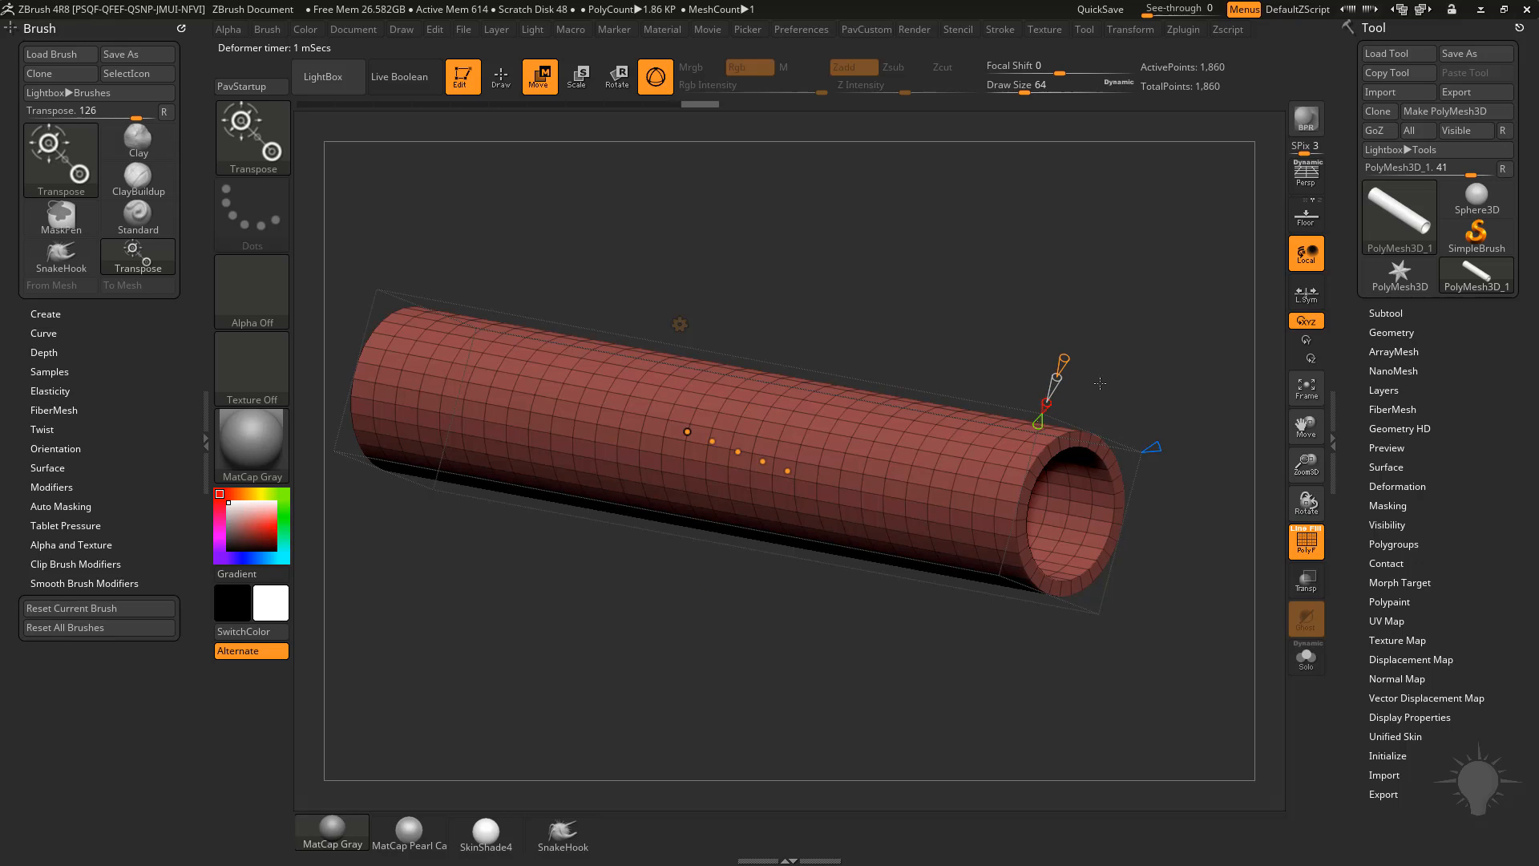
drag(1155, 389, 1091, 392)
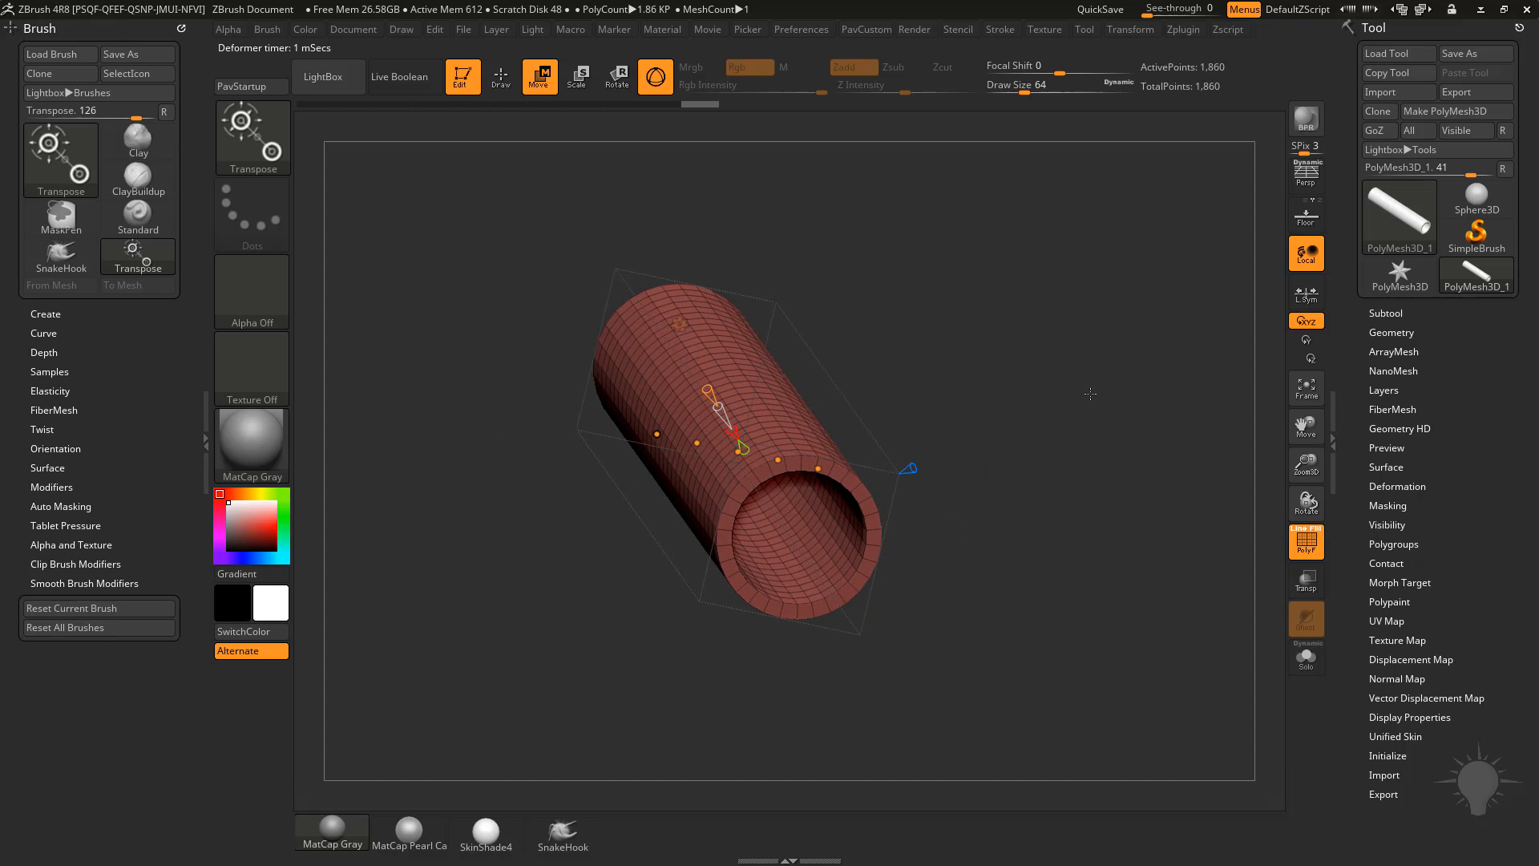
key(y)
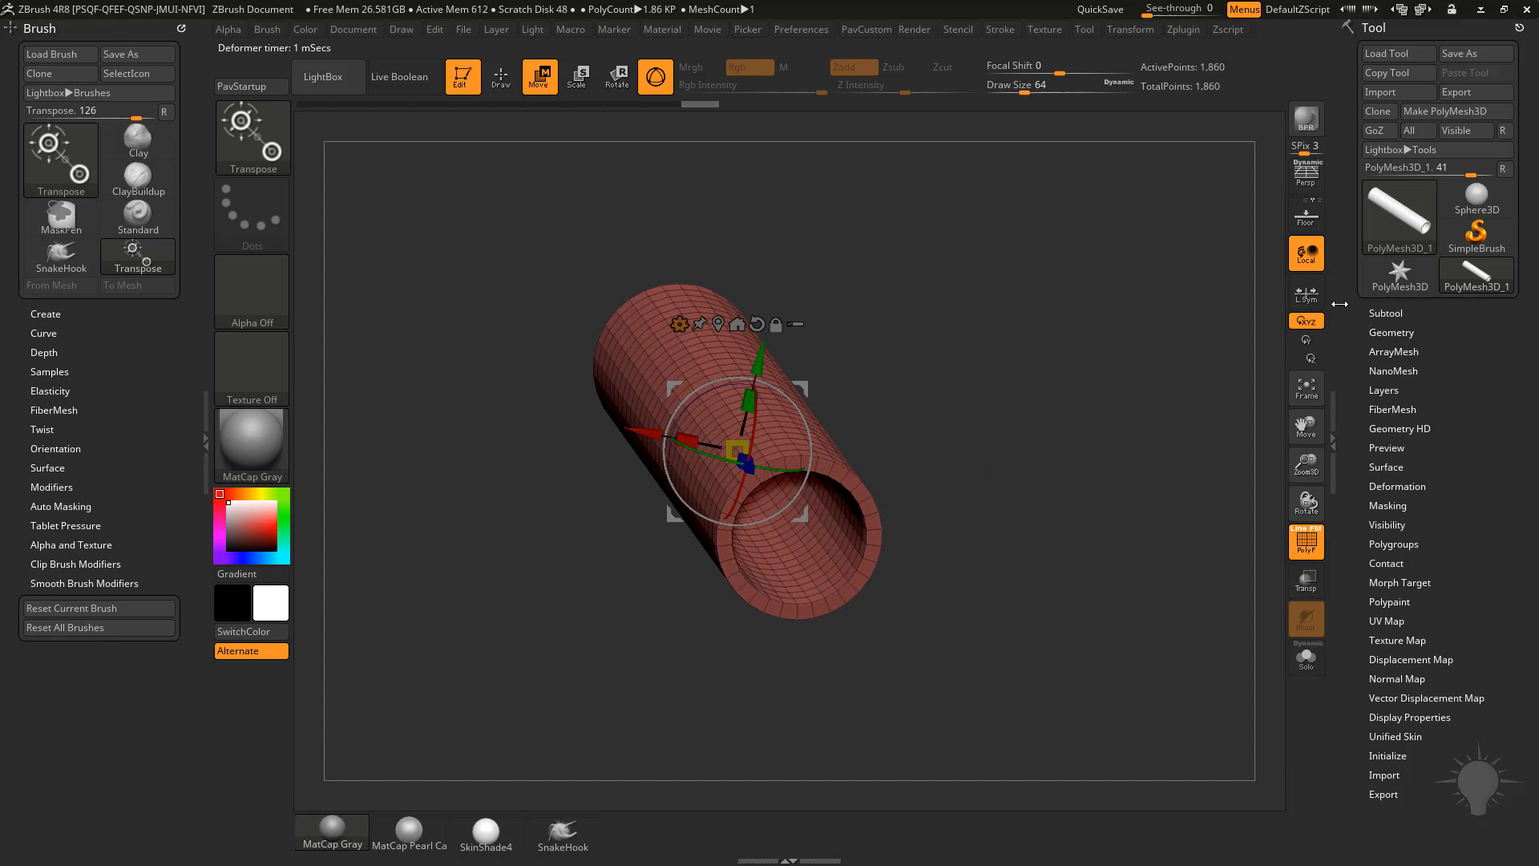
key(y)
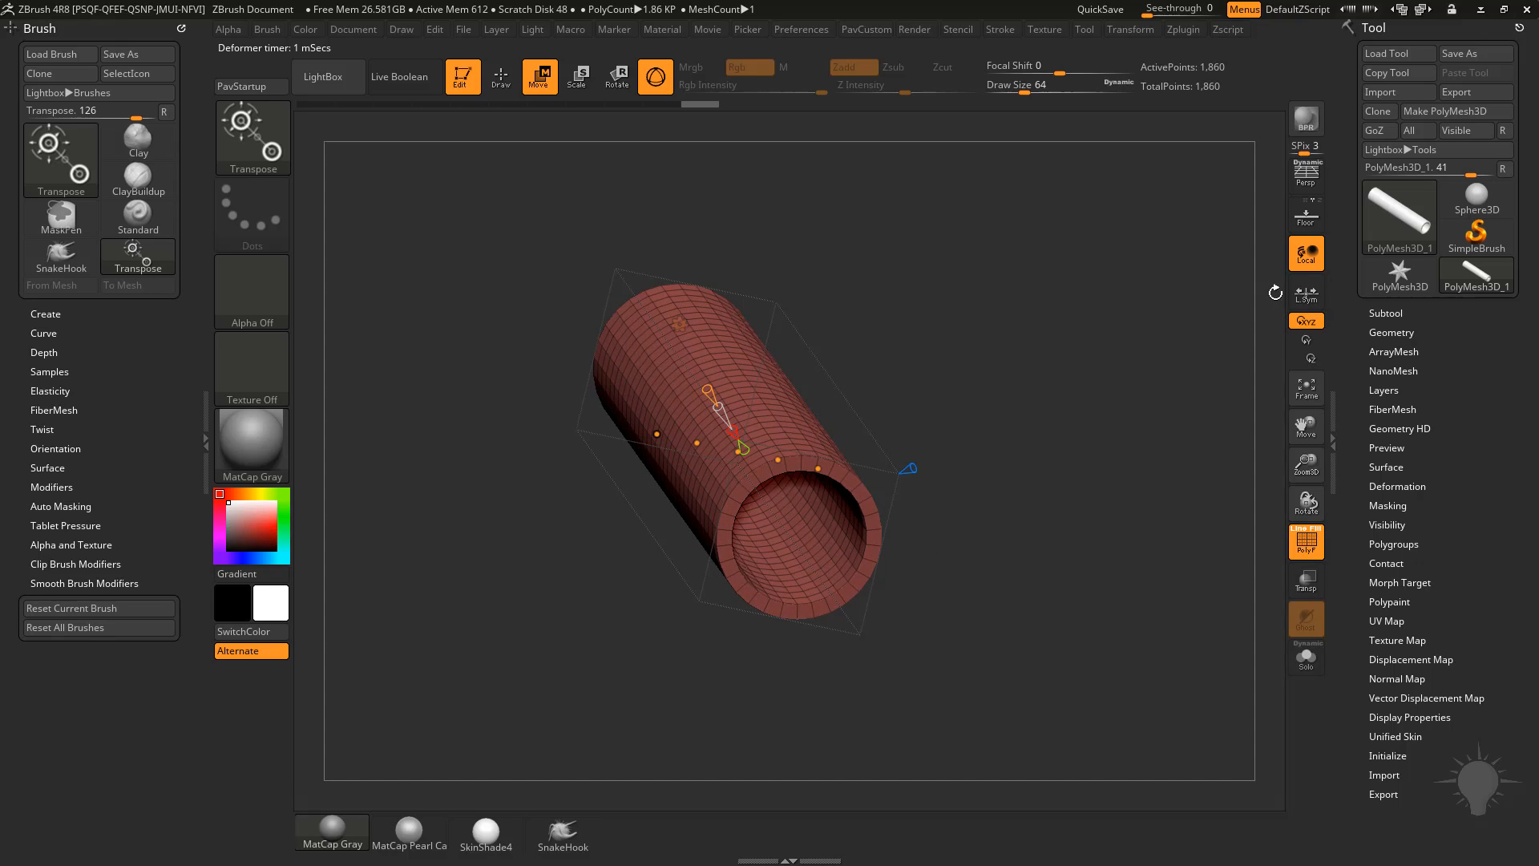
click(1305, 224)
drag(1002, 312, 1090, 372)
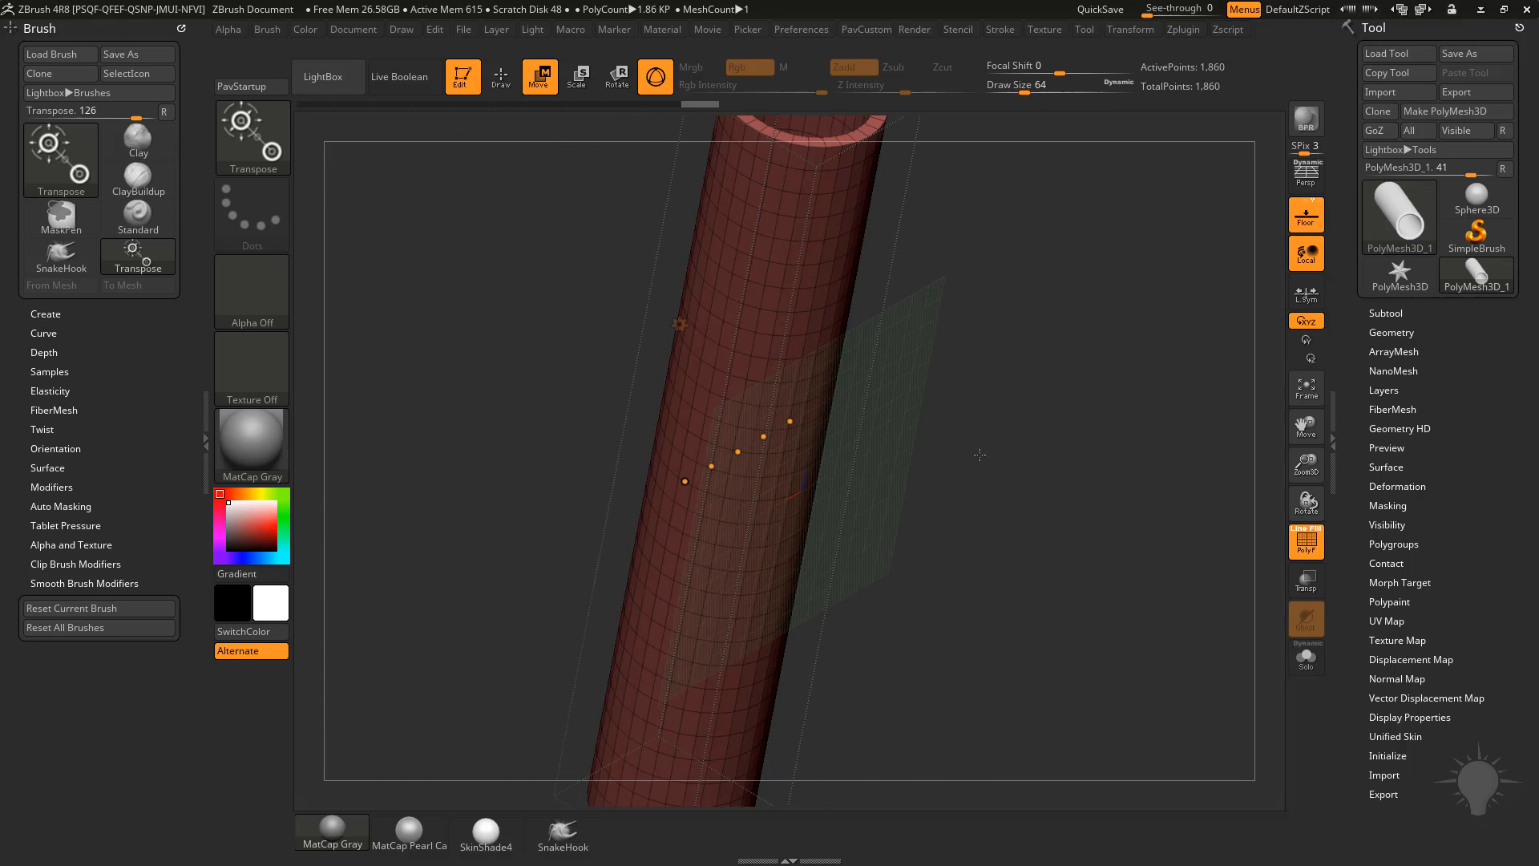
drag(979, 452, 815, 478)
drag(999, 321, 1016, 429)
key(shift+p)
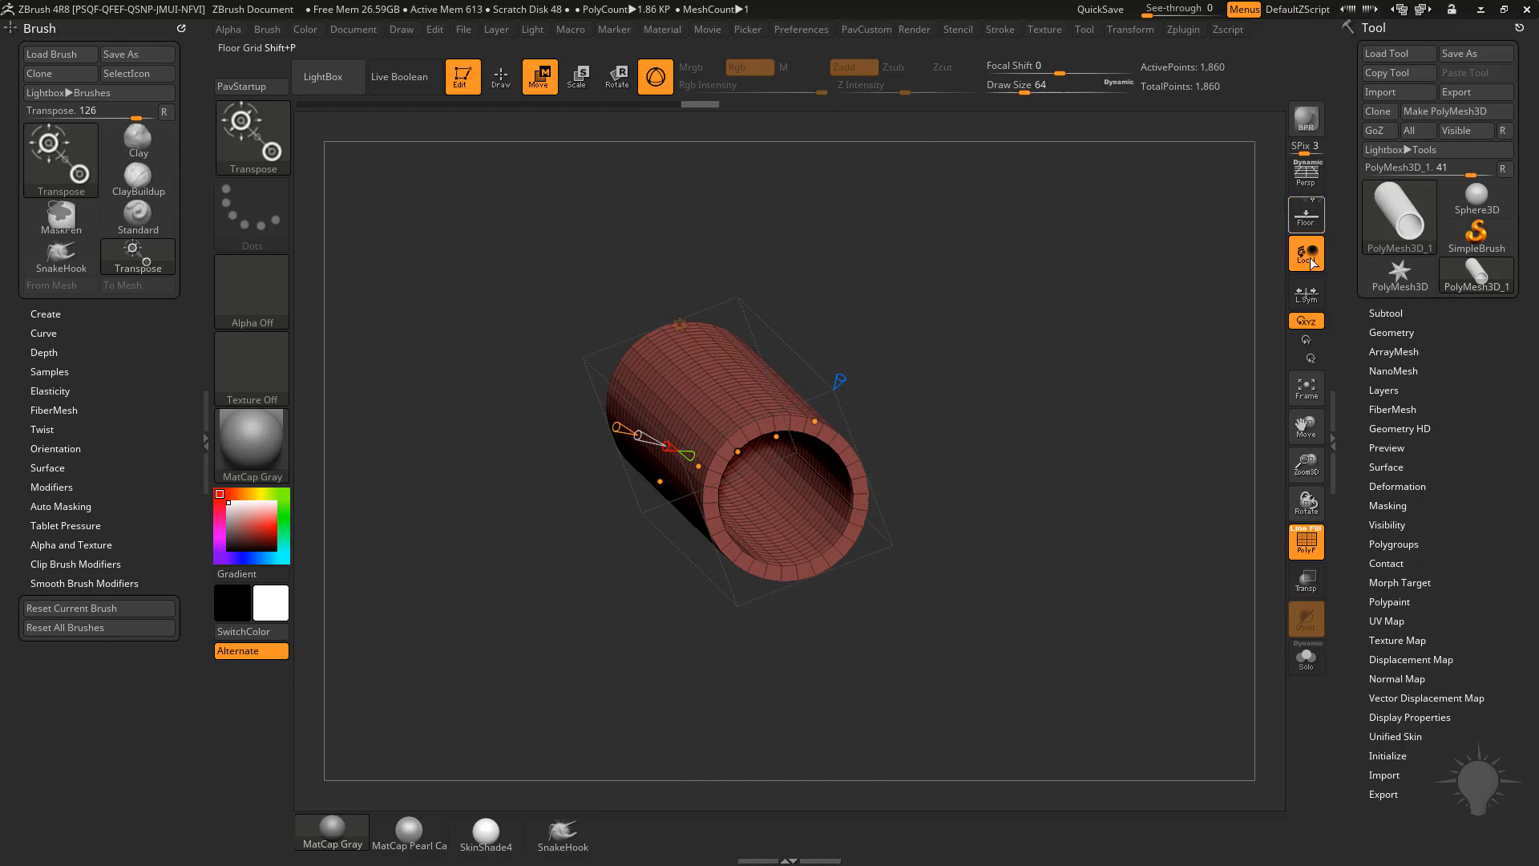
Step: Set the Bend Curve axis to 2 and on to 3 (Z) so the curve points run along the tube's length
key(2)
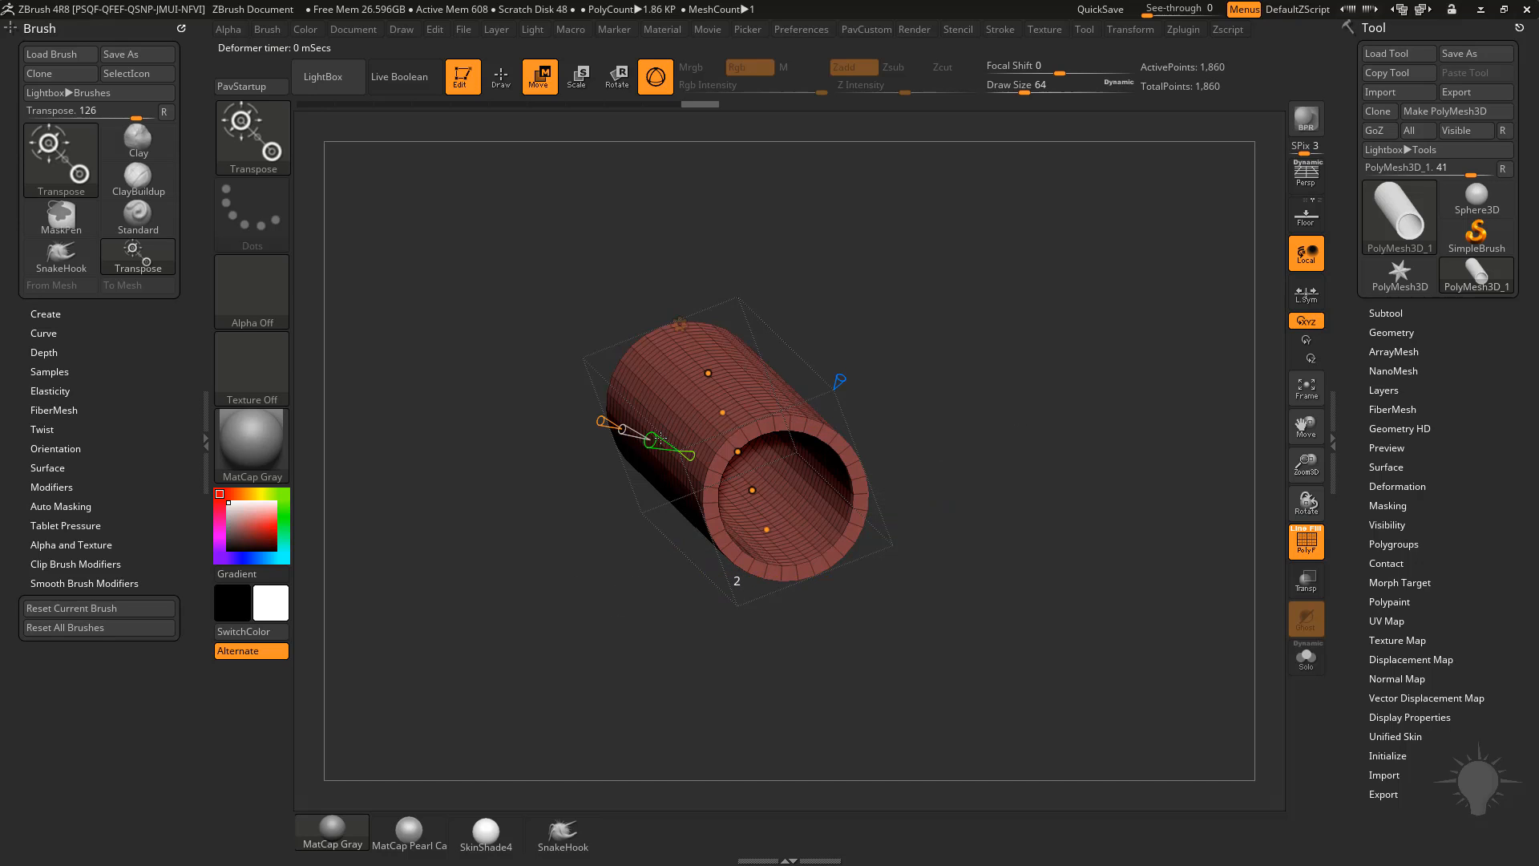
click(785, 386)
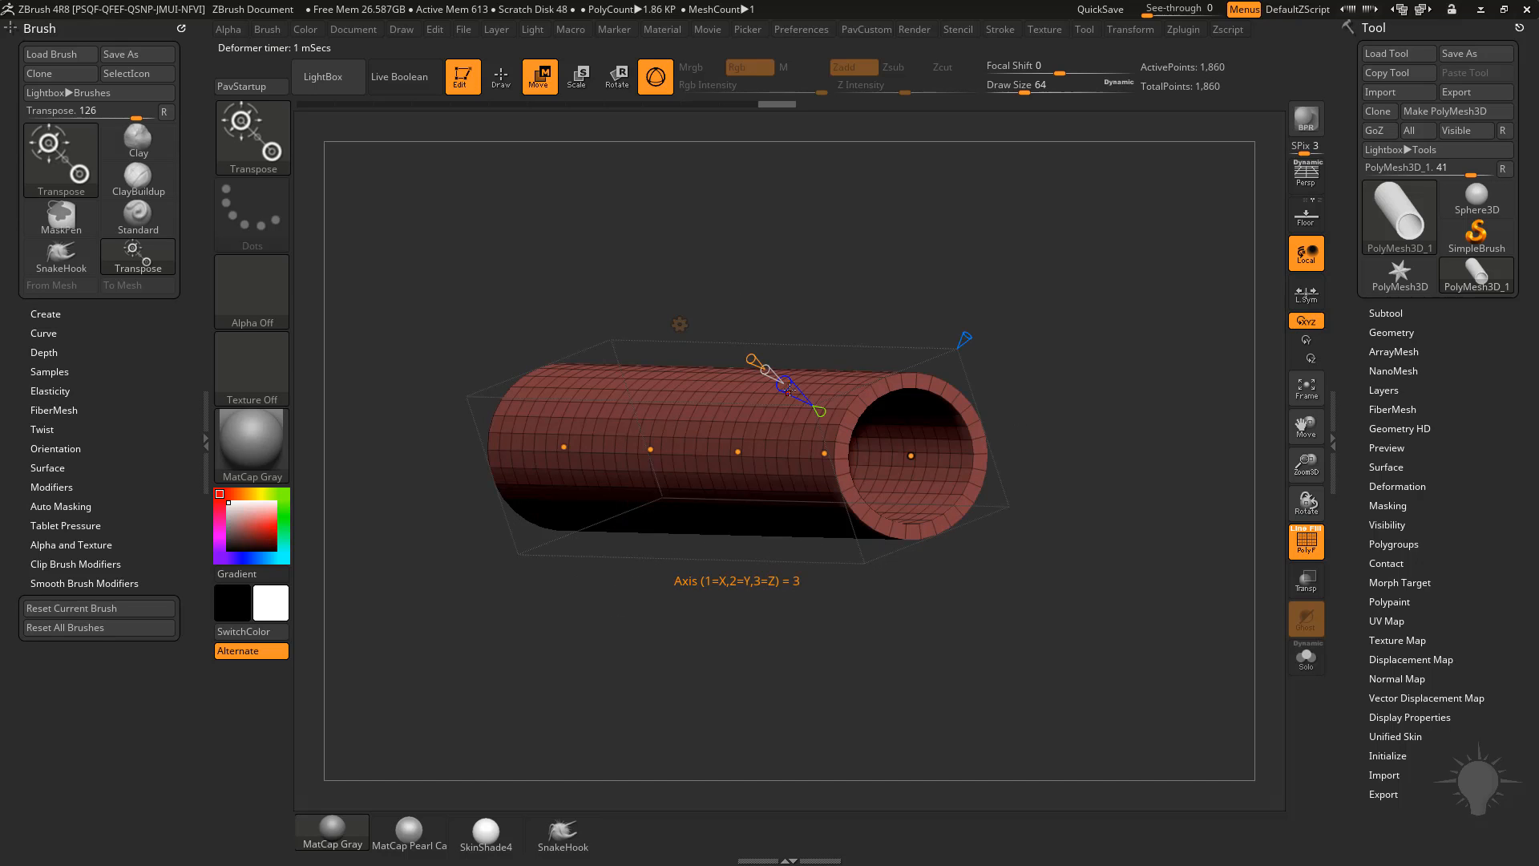
drag(1034, 385, 1106, 464)
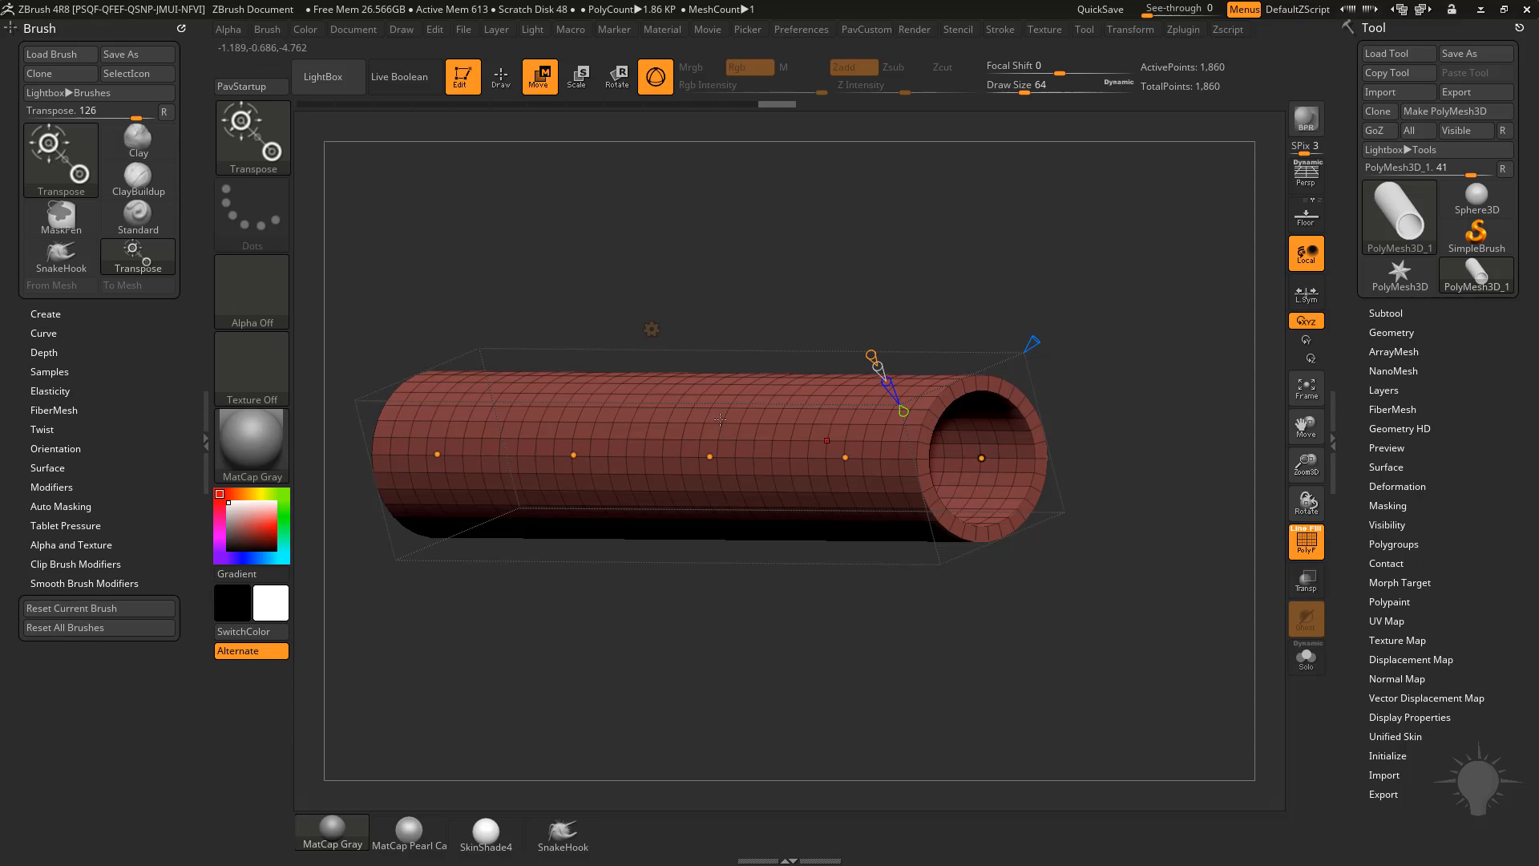
Step: Try moving the curve point nearest the tube's left end from different views, undoing each move
mouse_move(659, 553)
mouse_down()
mouse_move(622, 453)
mouse_move(608, 464)
mouse_move(677, 532)
mouse_move(691, 390)
mouse_move(570, 497)
mouse_move(631, 552)
mouse_up()
mouse_move(733, 634)
mouse_down()
mouse_move(818, 634)
mouse_move(729, 639)
mouse_move(756, 640)
mouse_move(689, 665)
mouse_move(731, 663)
mouse_up()
key(ctrl+z)
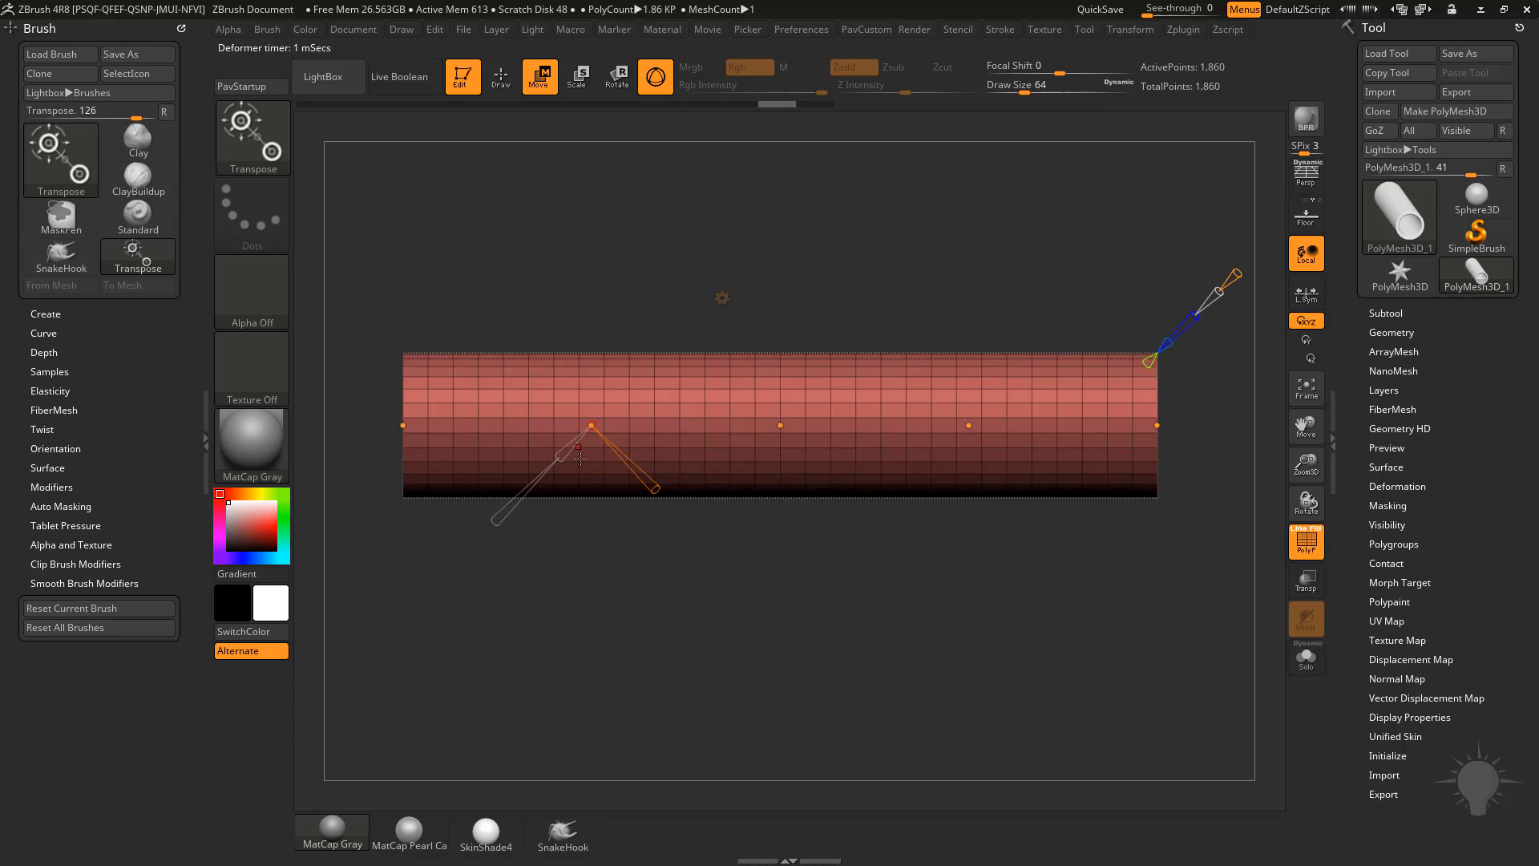
drag(590, 425, 572, 379)
drag(525, 443, 505, 538)
key(ctrl+z)
drag(849, 630, 747, 734)
drag(693, 362, 588, 438)
key(ctrl+z)
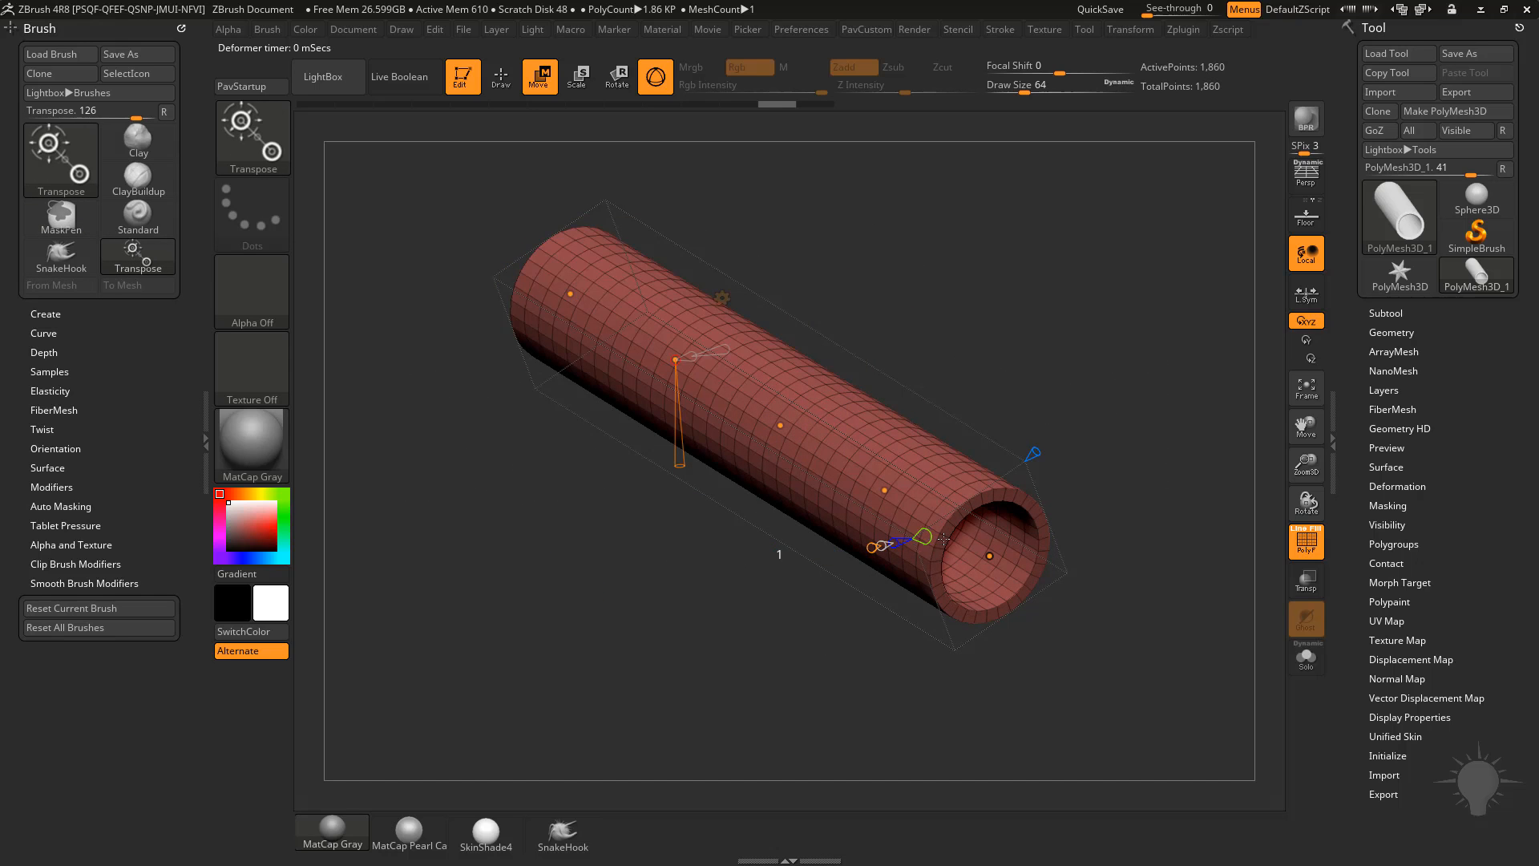
drag(675, 359, 934, 408)
key(ctrl+z)
Step: Bend the tube into an S shape by moving the left inner curve point up, the right one down, and shifting the middle one
drag(817, 683, 766, 682)
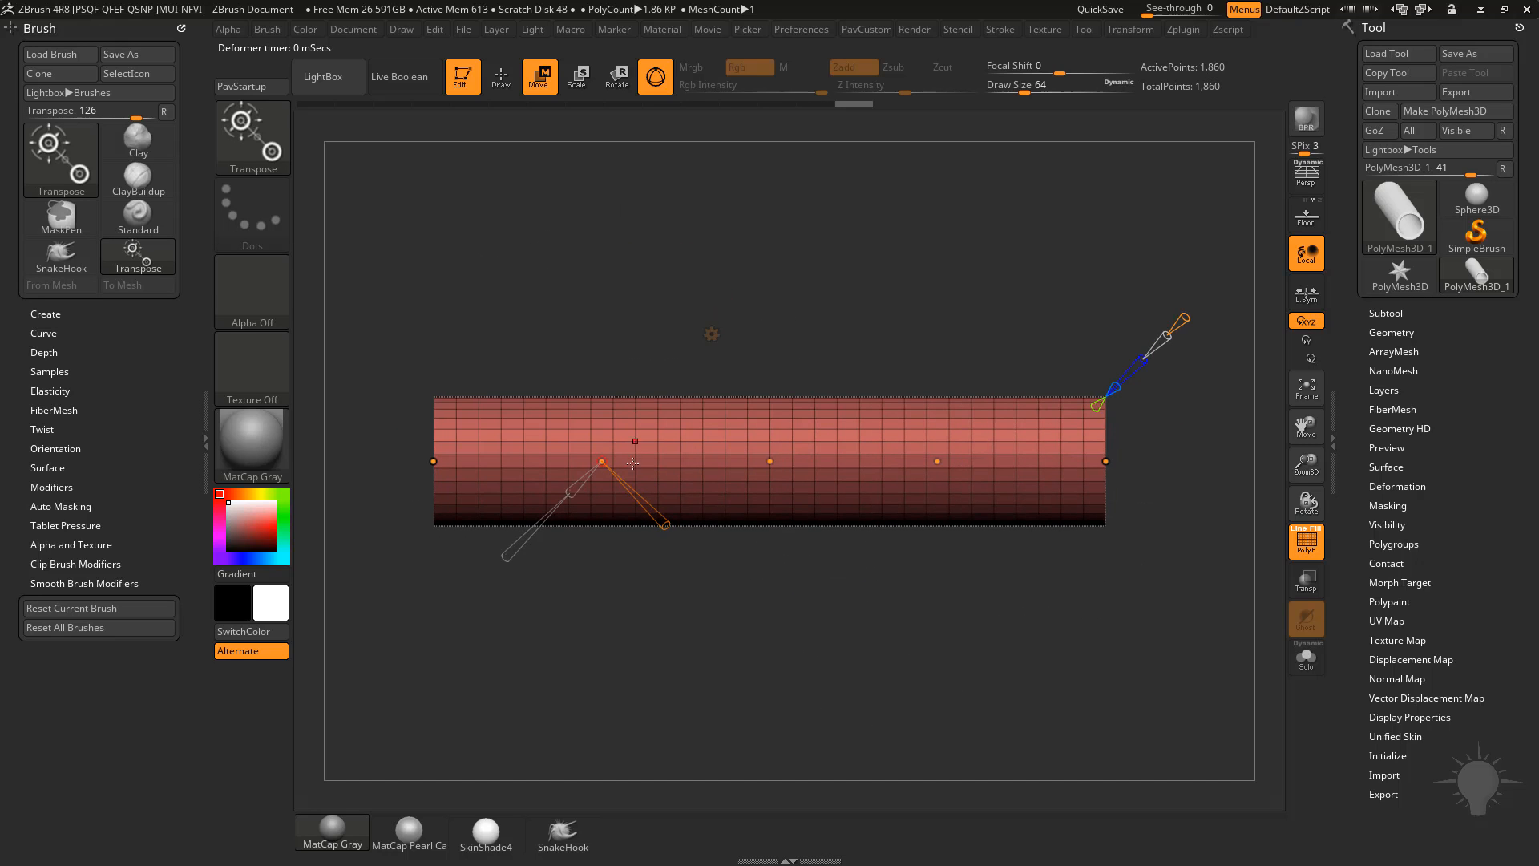
drag(601, 461, 574, 251)
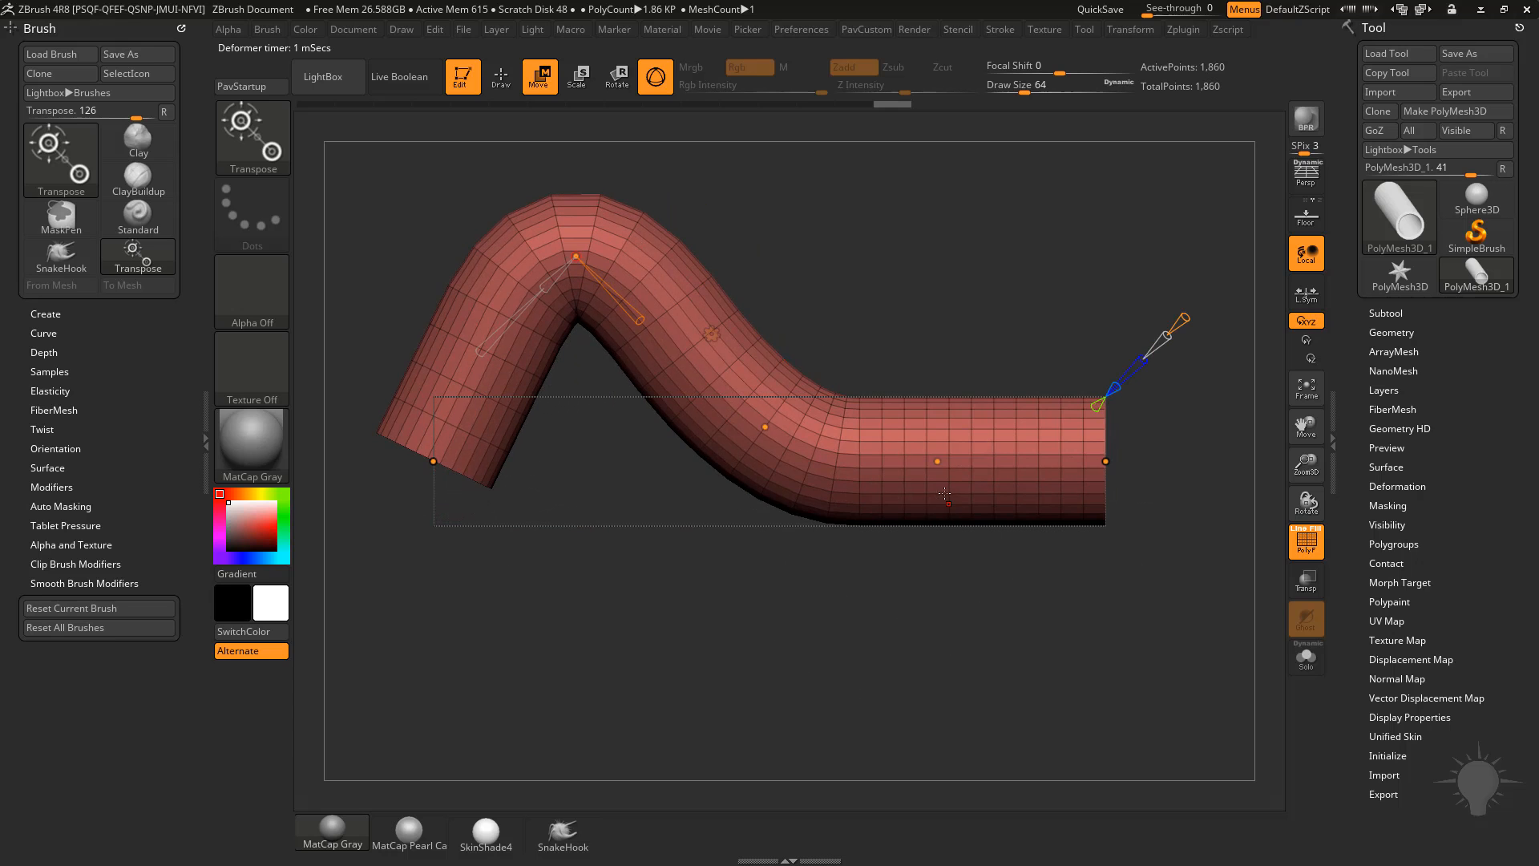
drag(937, 460, 832, 687)
mouse_move(753, 449)
mouse_down()
mouse_move(901, 334)
mouse_move(839, 481)
mouse_move(748, 292)
mouse_up()
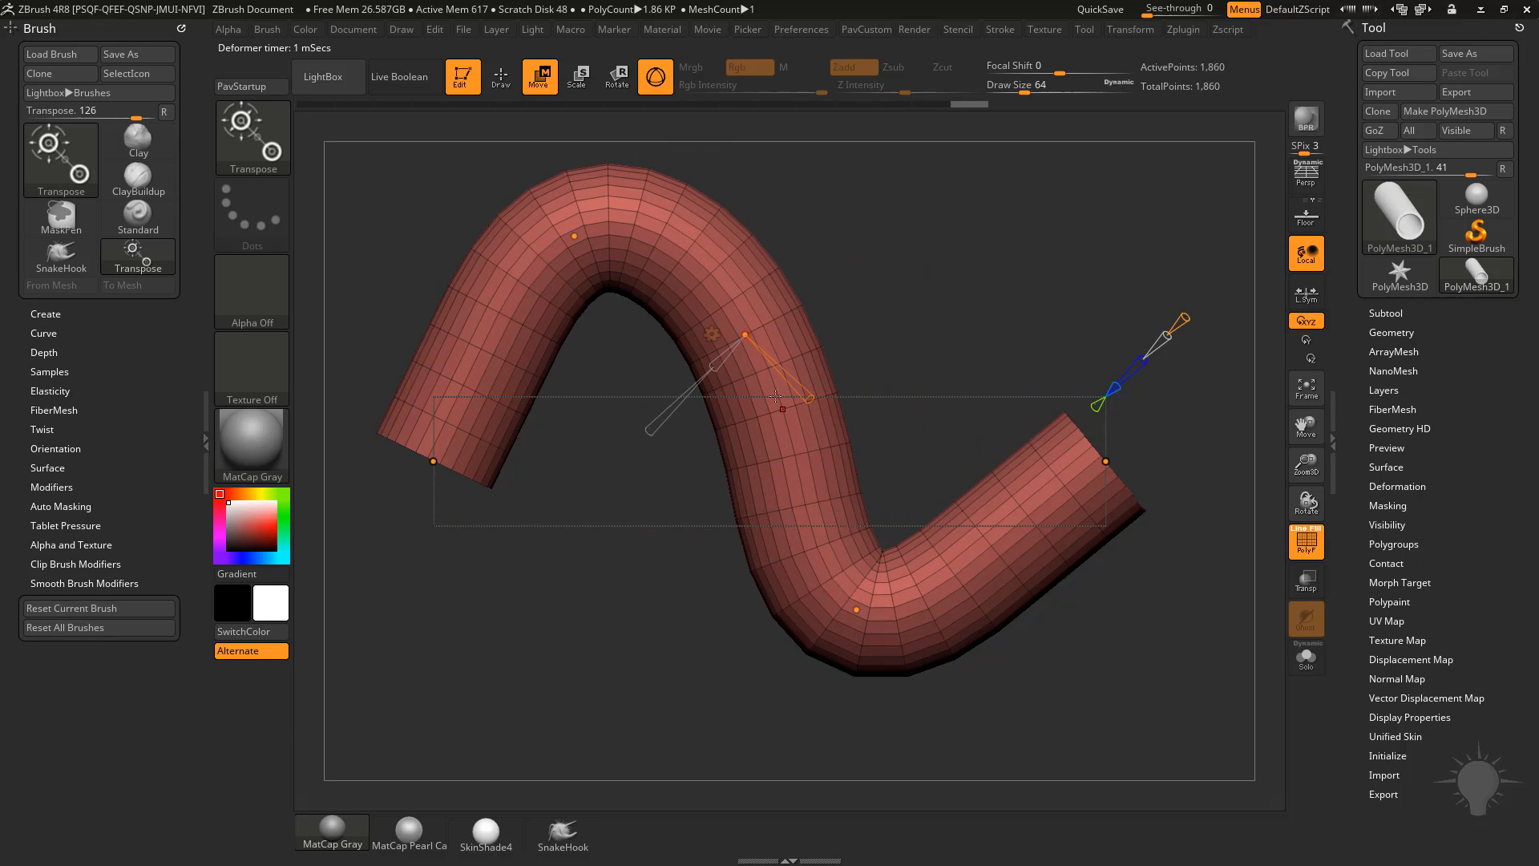
drag(775, 396, 580, 473)
drag(754, 280, 611, 325)
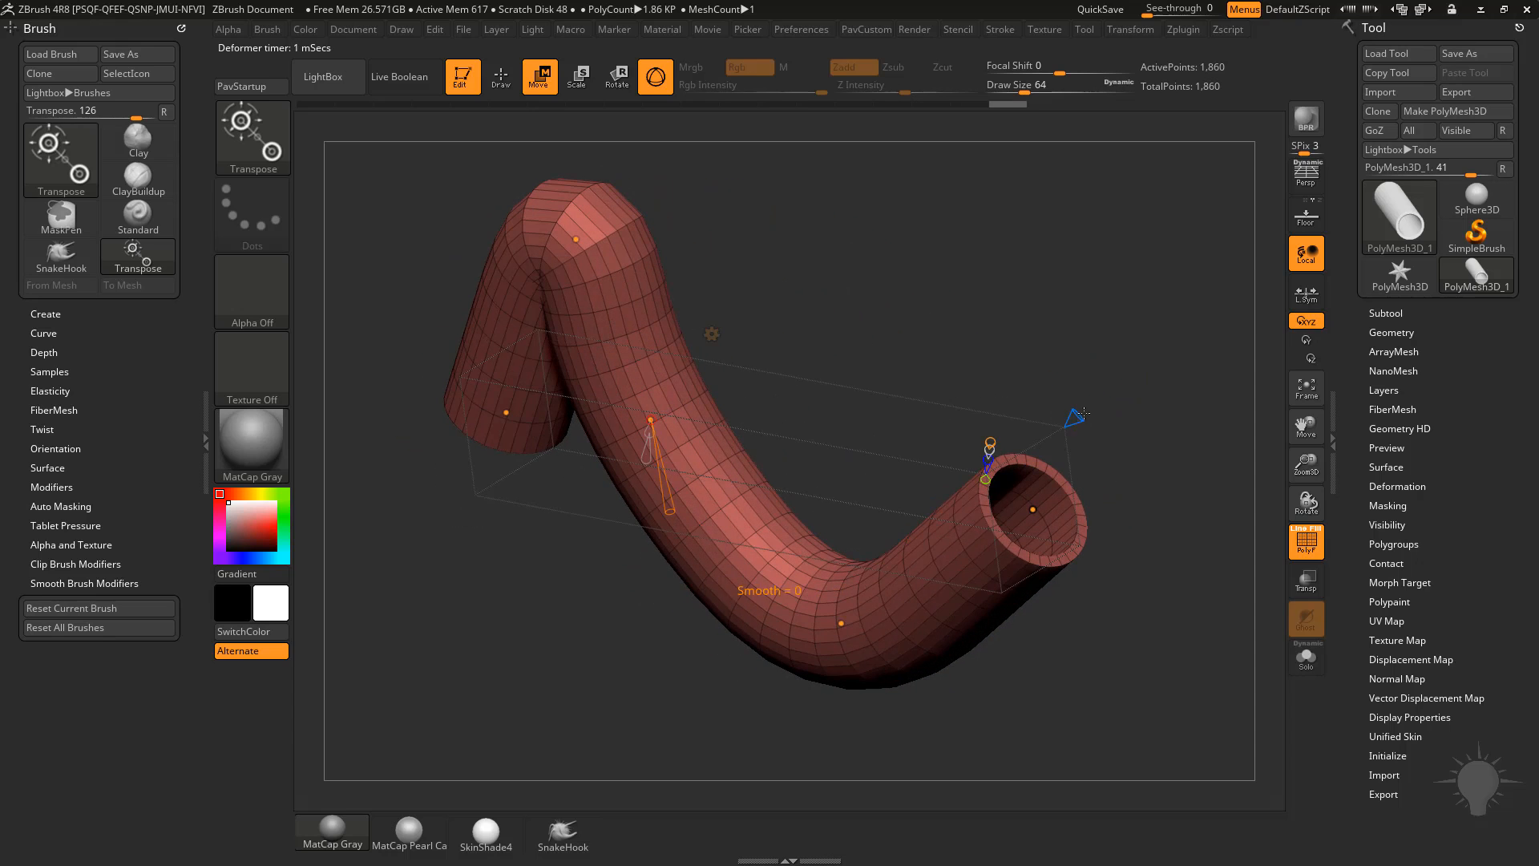
mouse_move(1080, 412)
mouse_down()
mouse_move(1149, 358)
mouse_move(1047, 427)
mouse_move(1156, 343)
mouse_move(1074, 418)
mouse_up()
drag(945, 325, 1037, 354)
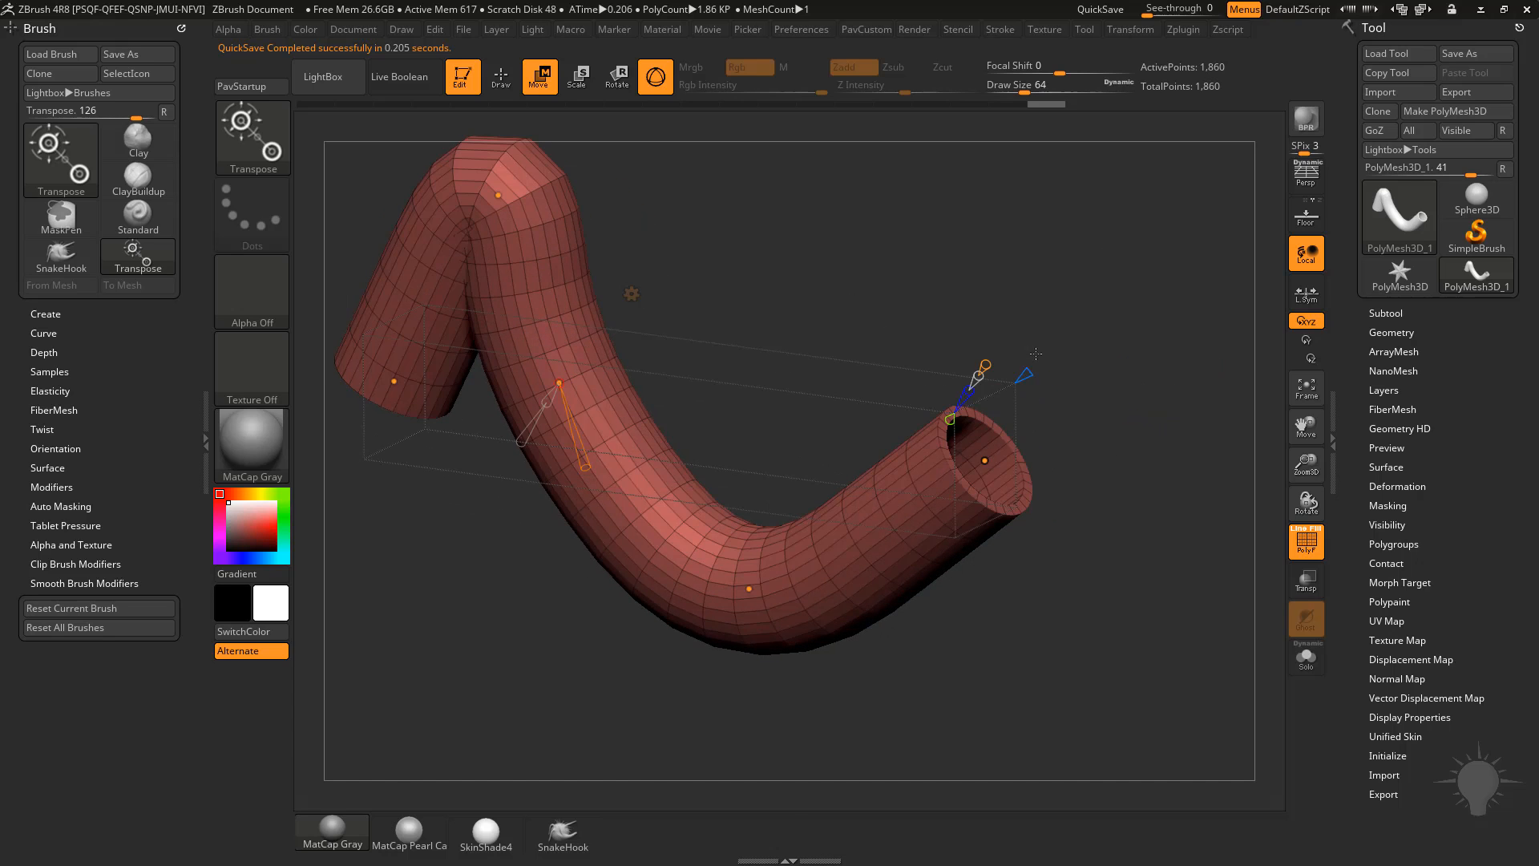
Step: Narrow the tube's right open end by scaling it at the end curve point
click(983, 461)
right_drag(972, 462, 982, 479)
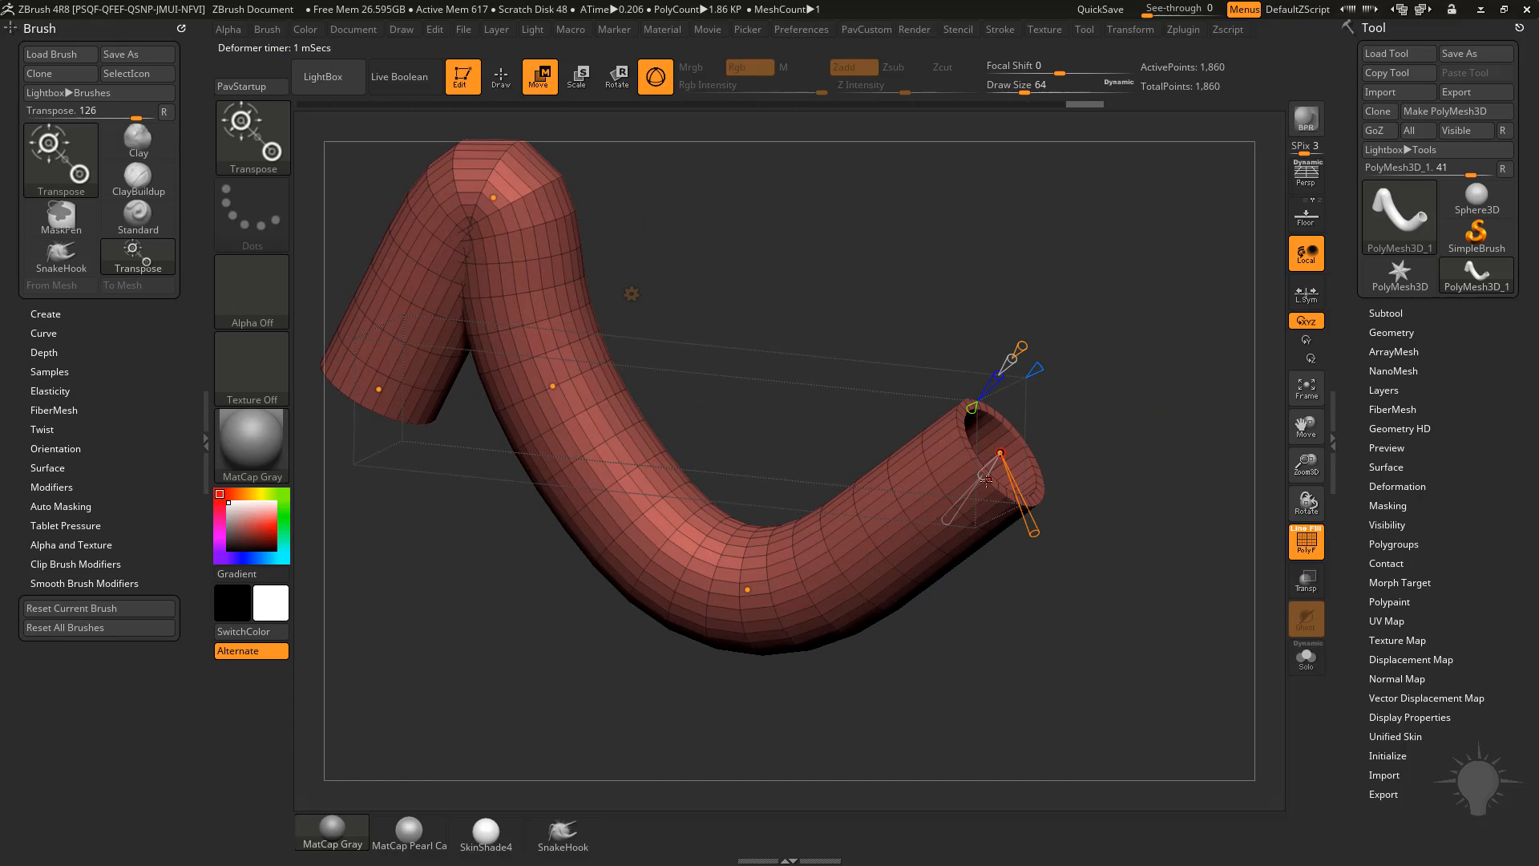
mouse_move(999, 454)
mouse_down()
mouse_move(913, 533)
mouse_move(983, 473)
mouse_up()
key(ctrl+z)
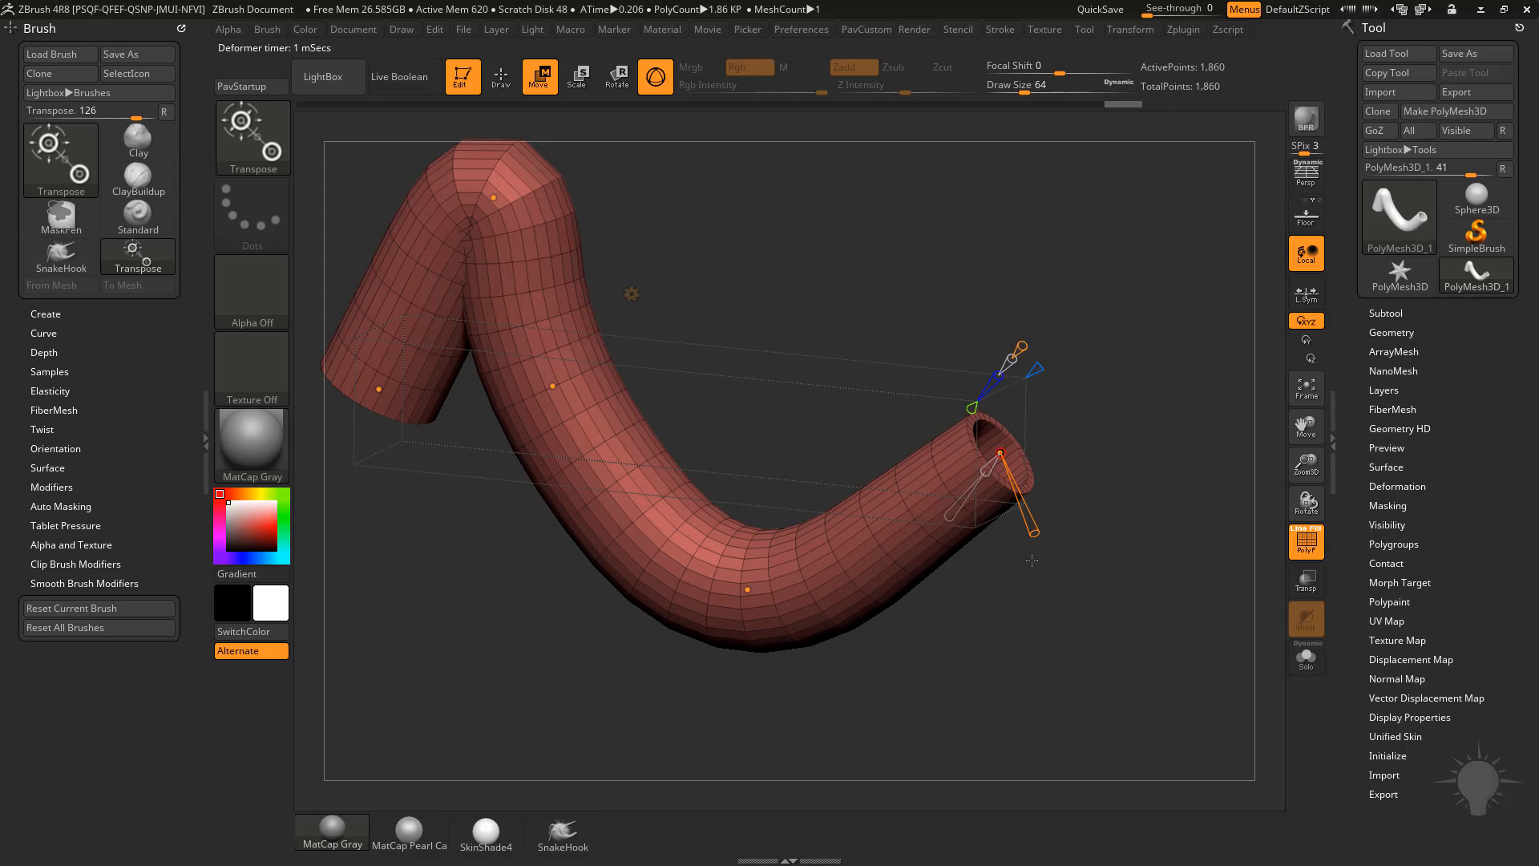
Step: Scale the curve points to slightly narrow the tube at its upper bend and thicken it at its lower bend
click(493, 197)
mouse_move(483, 213)
mouse_down()
mouse_move(465, 234)
mouse_move(489, 210)
mouse_move(503, 221)
mouse_up()
click(747, 589)
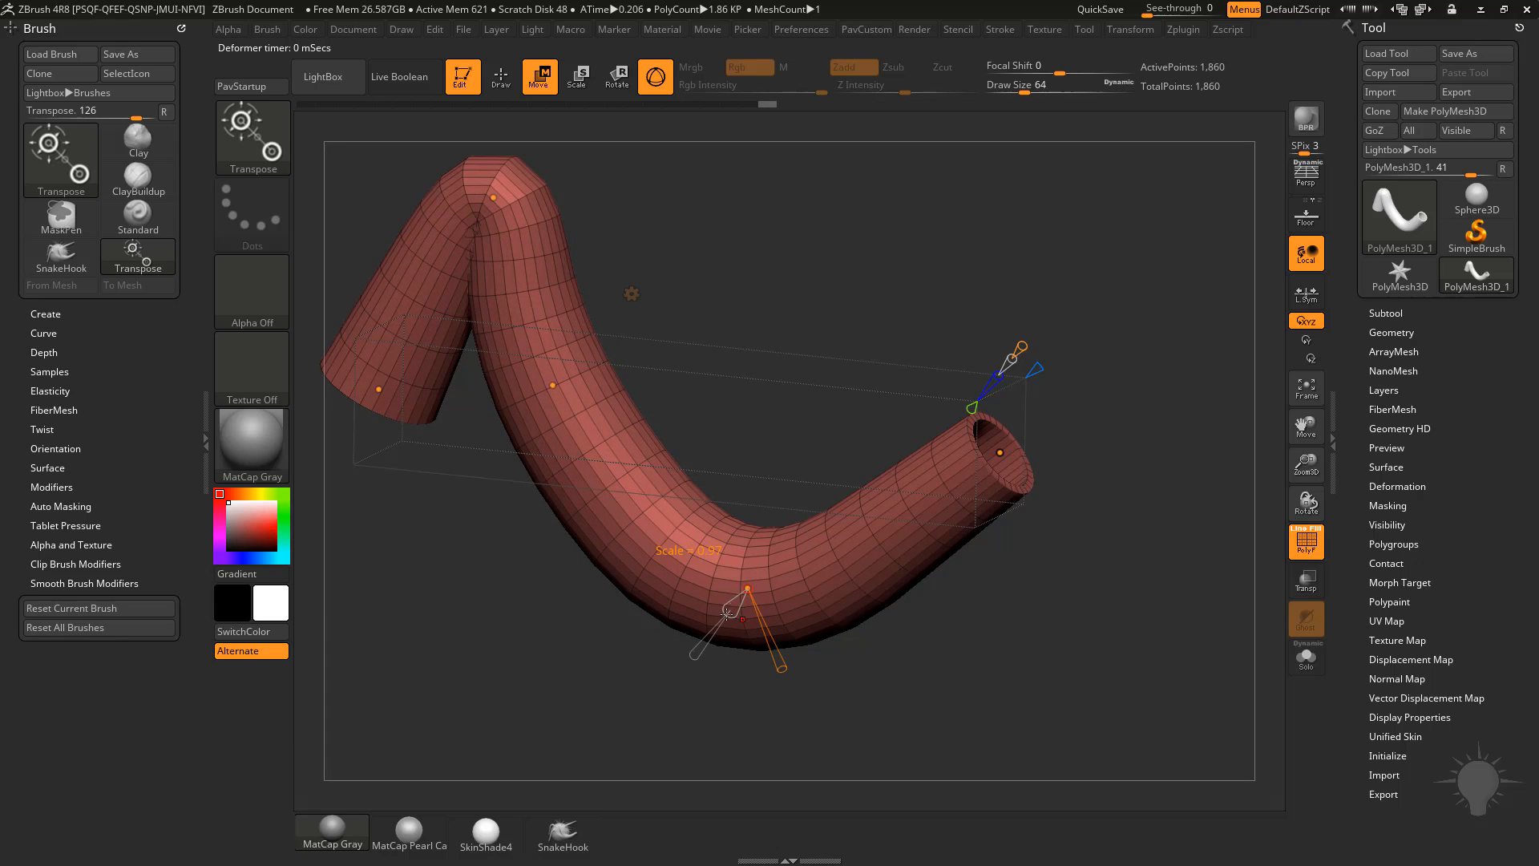
drag(727, 613, 685, 658)
Step: Narrow the tube's left end by scaling it at its curve point, and try a twist there, undoing the twist
alt+right_drag(426, 393, 520, 385)
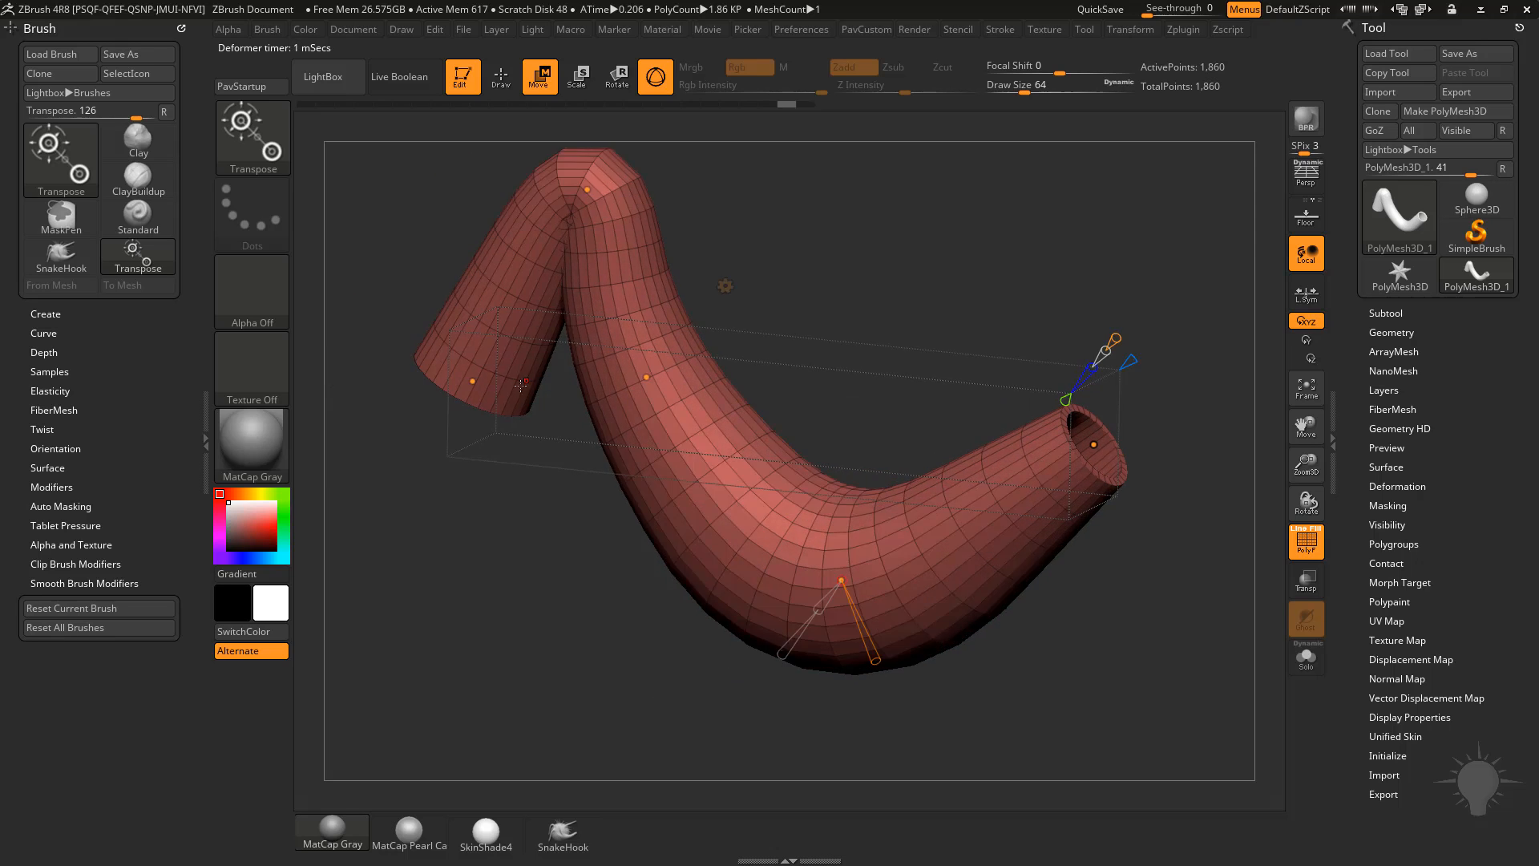
click(472, 382)
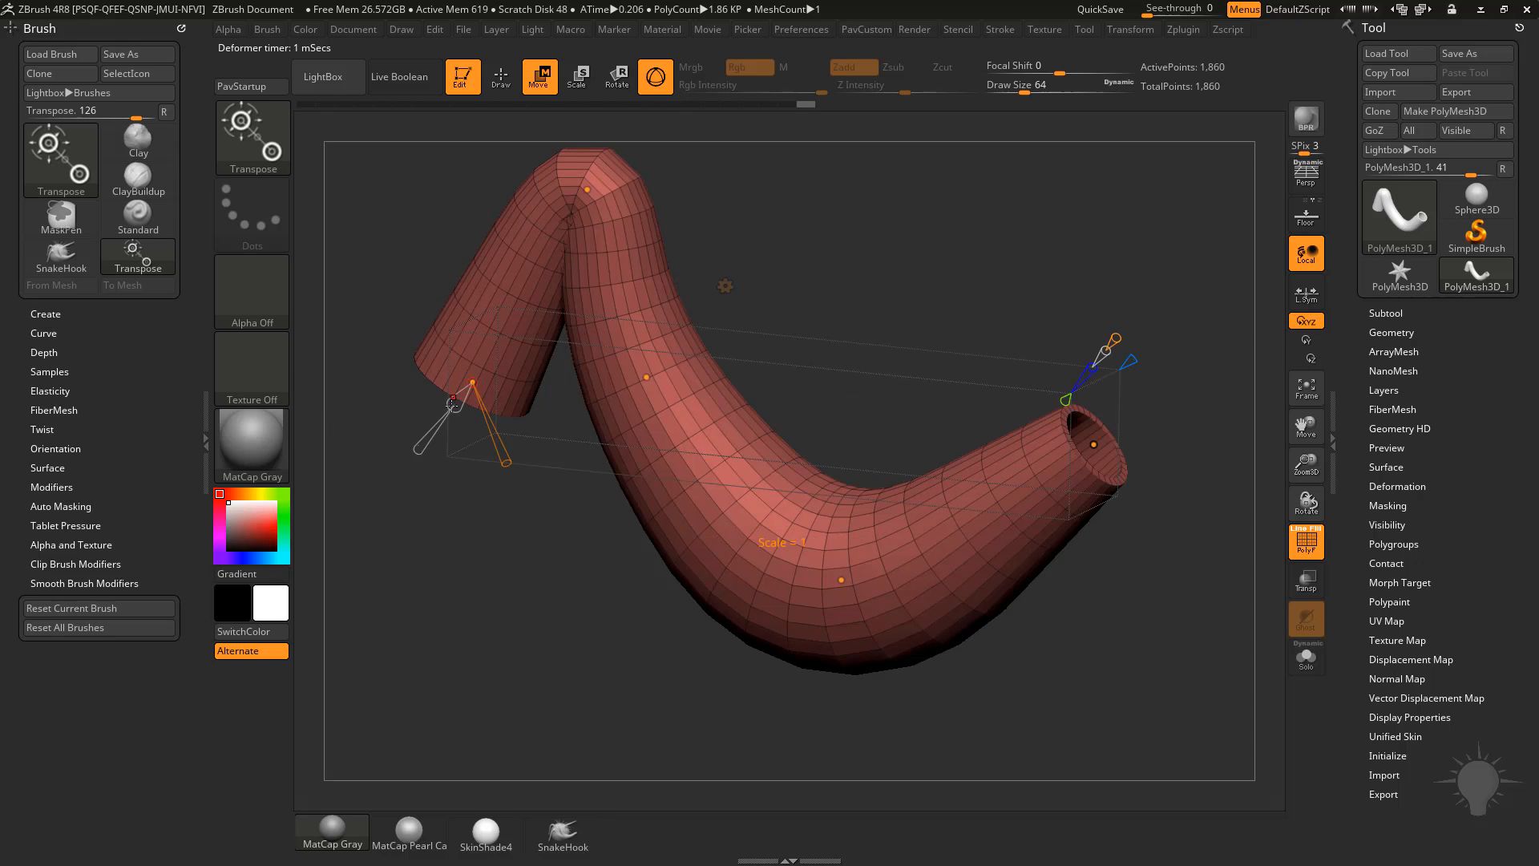
drag(453, 402, 468, 388)
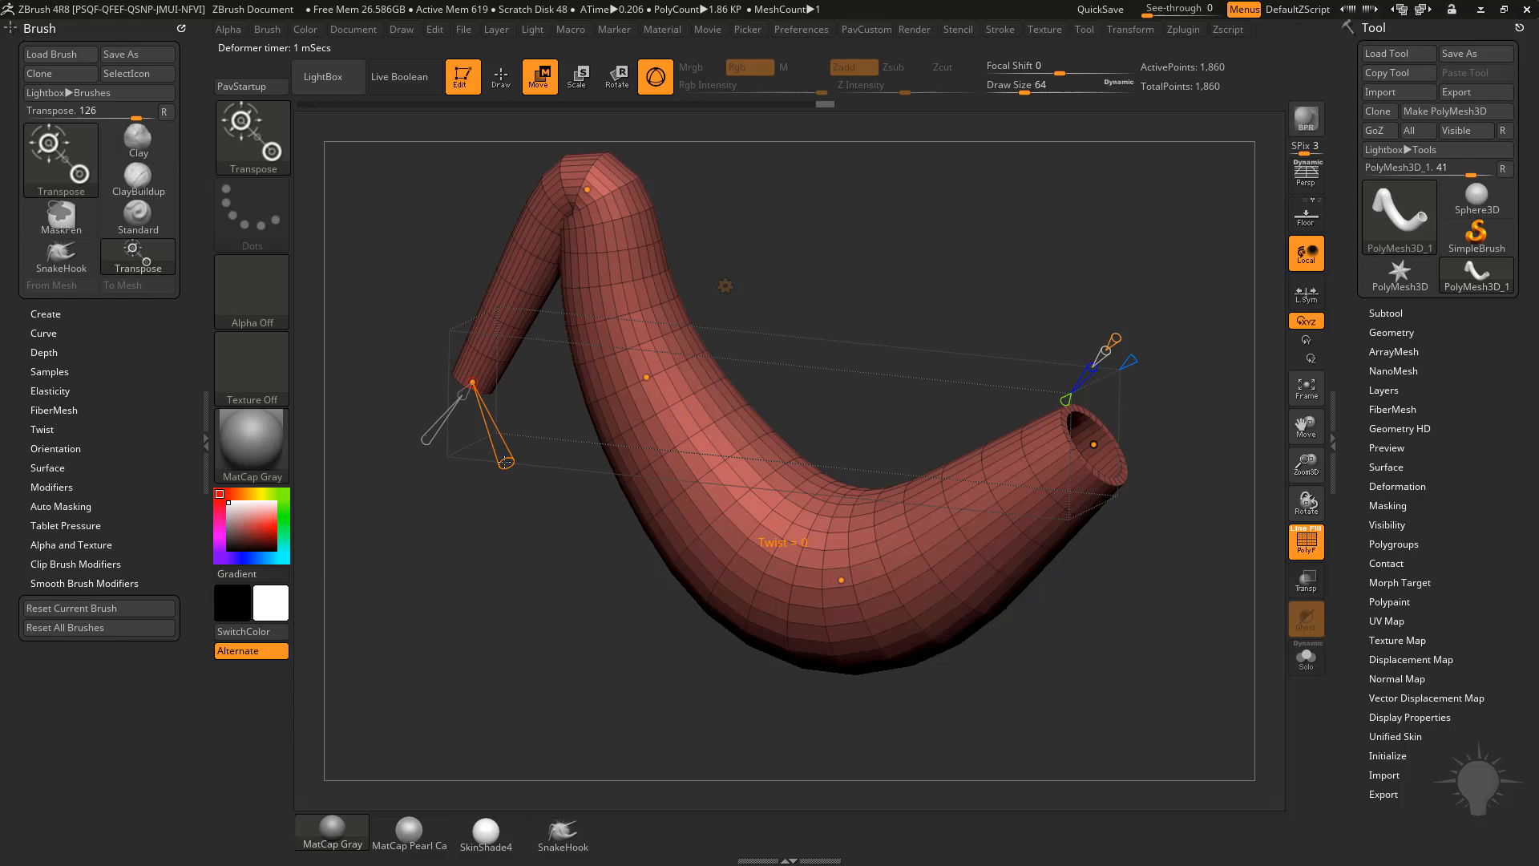
drag(505, 463, 530, 522)
key(ctrl+z)
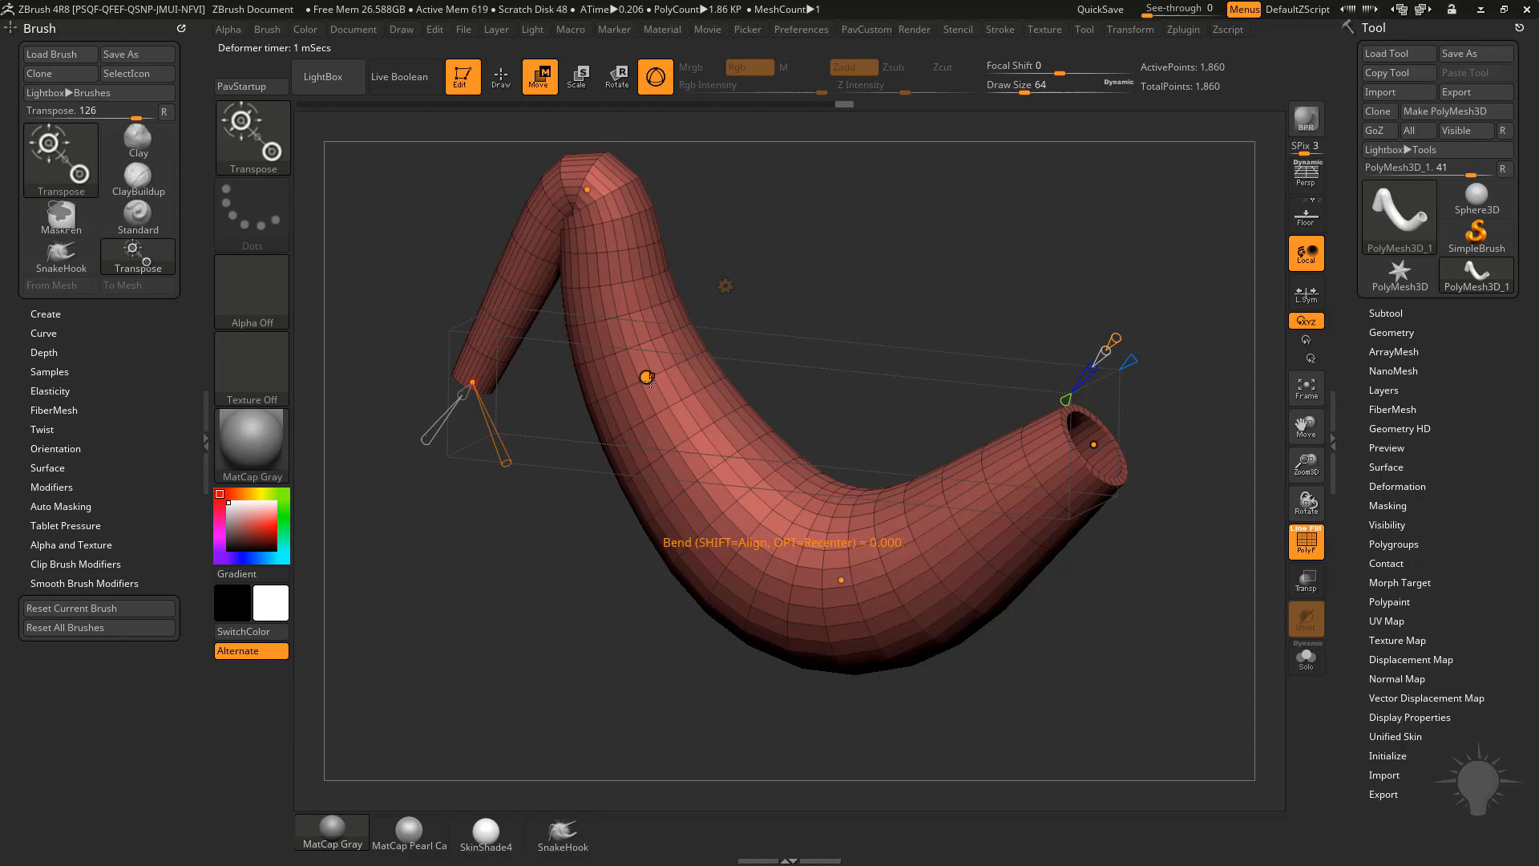
Step: Increase the Bend Curve resolution to add more control points along the bent tube
click(648, 377)
mouse_move(680, 457)
mouse_down()
mouse_move(690, 433)
mouse_move(647, 395)
mouse_move(680, 457)
mouse_up()
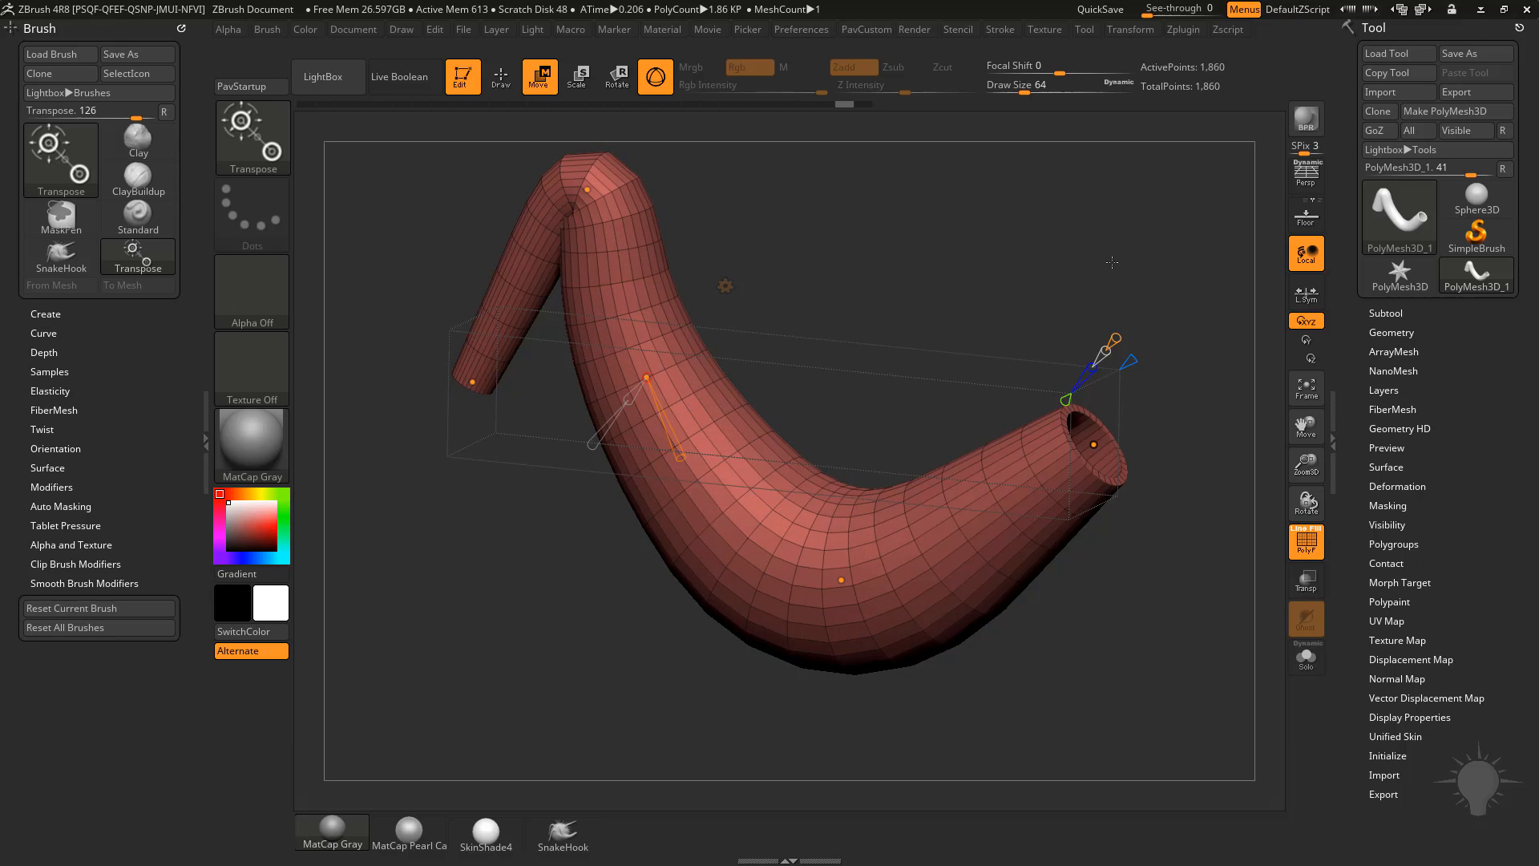
drag(746, 408, 732, 504)
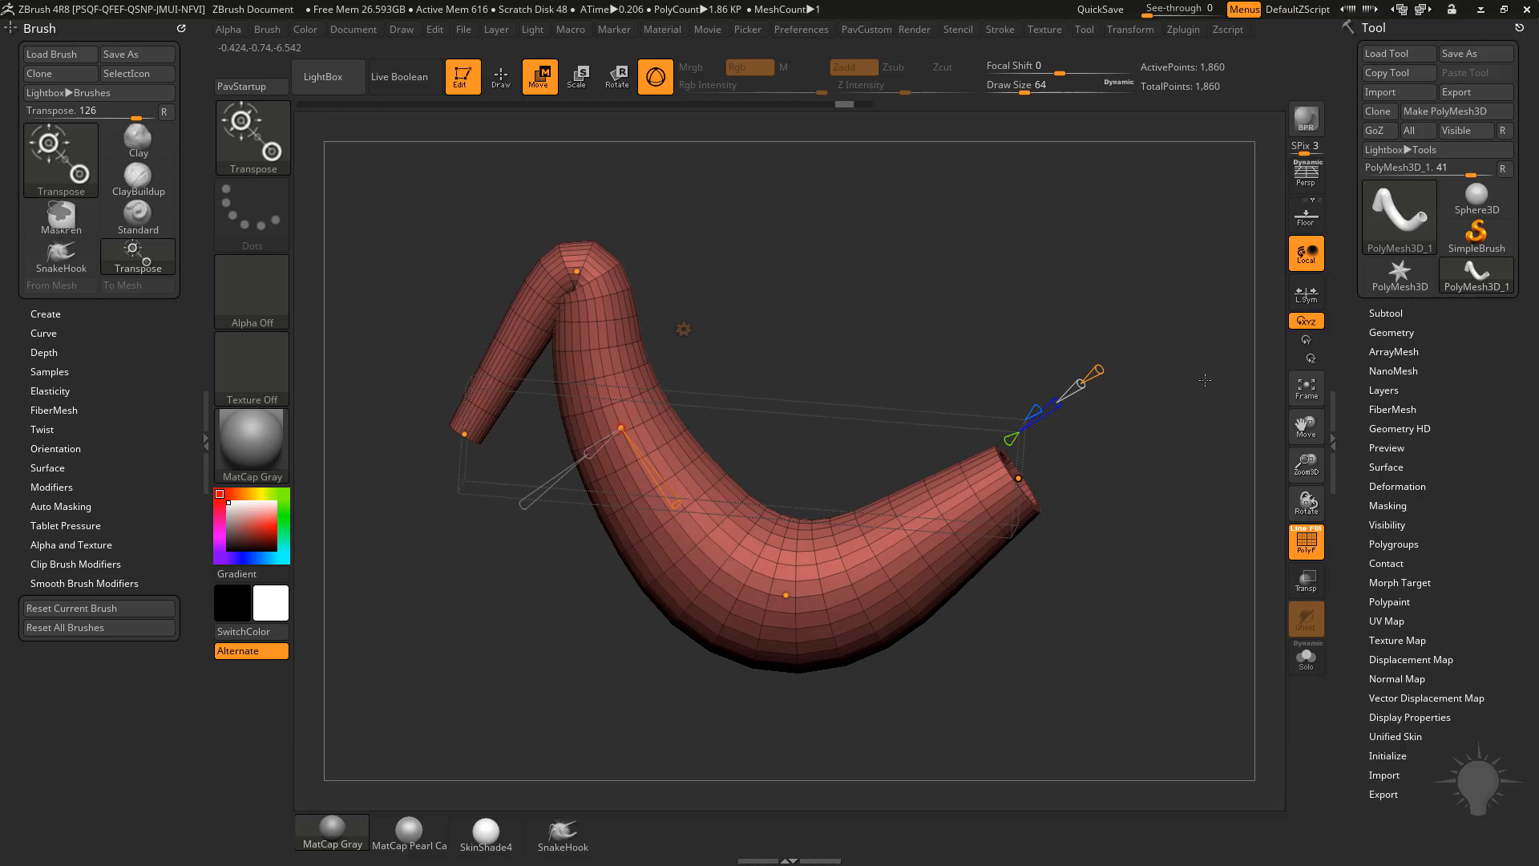
drag(1205, 380, 1174, 388)
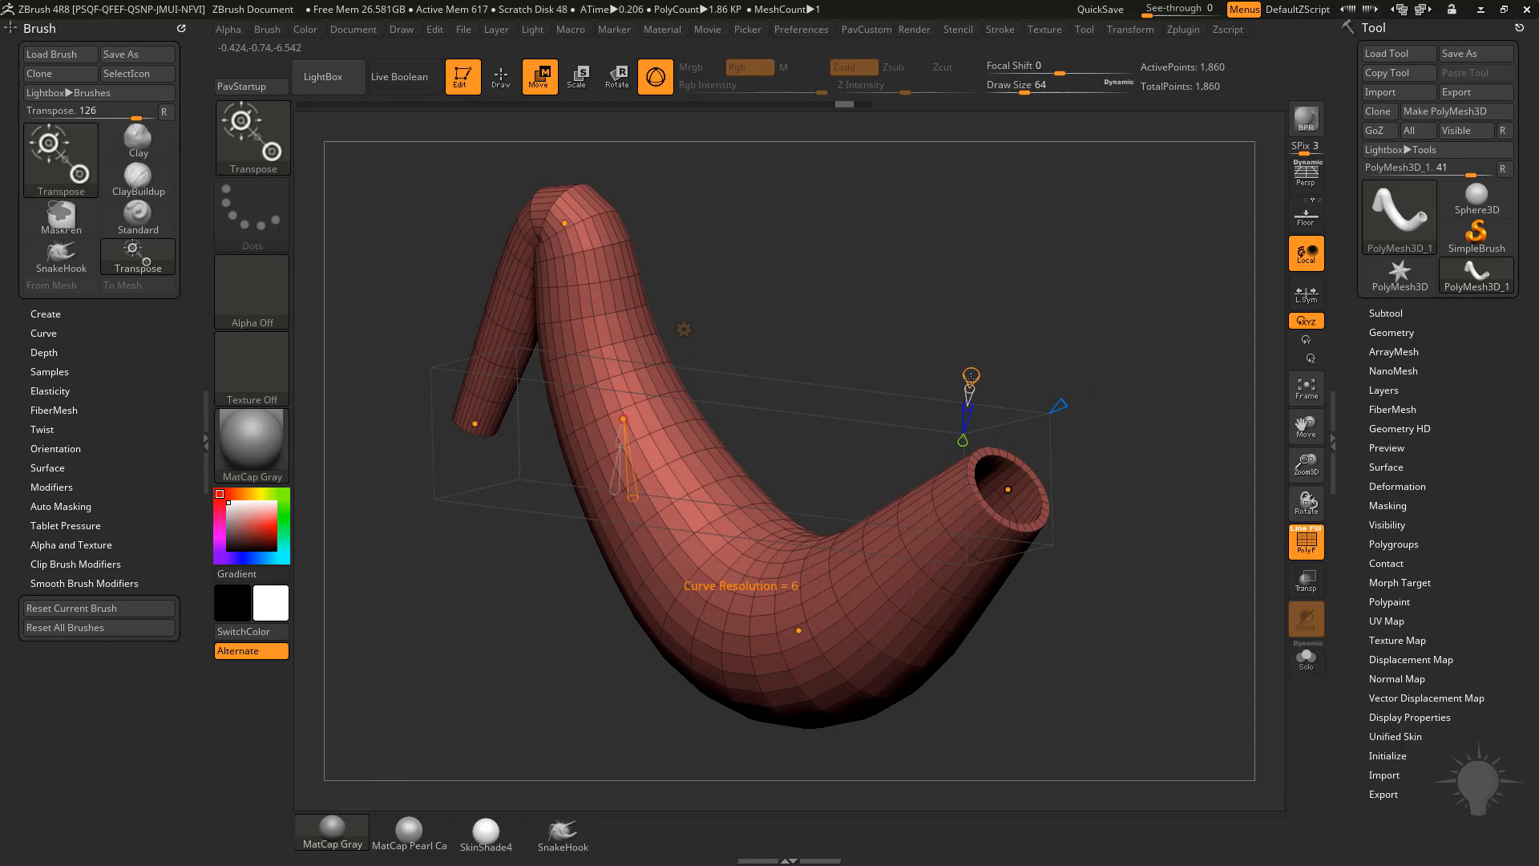
drag(972, 371, 971, 368)
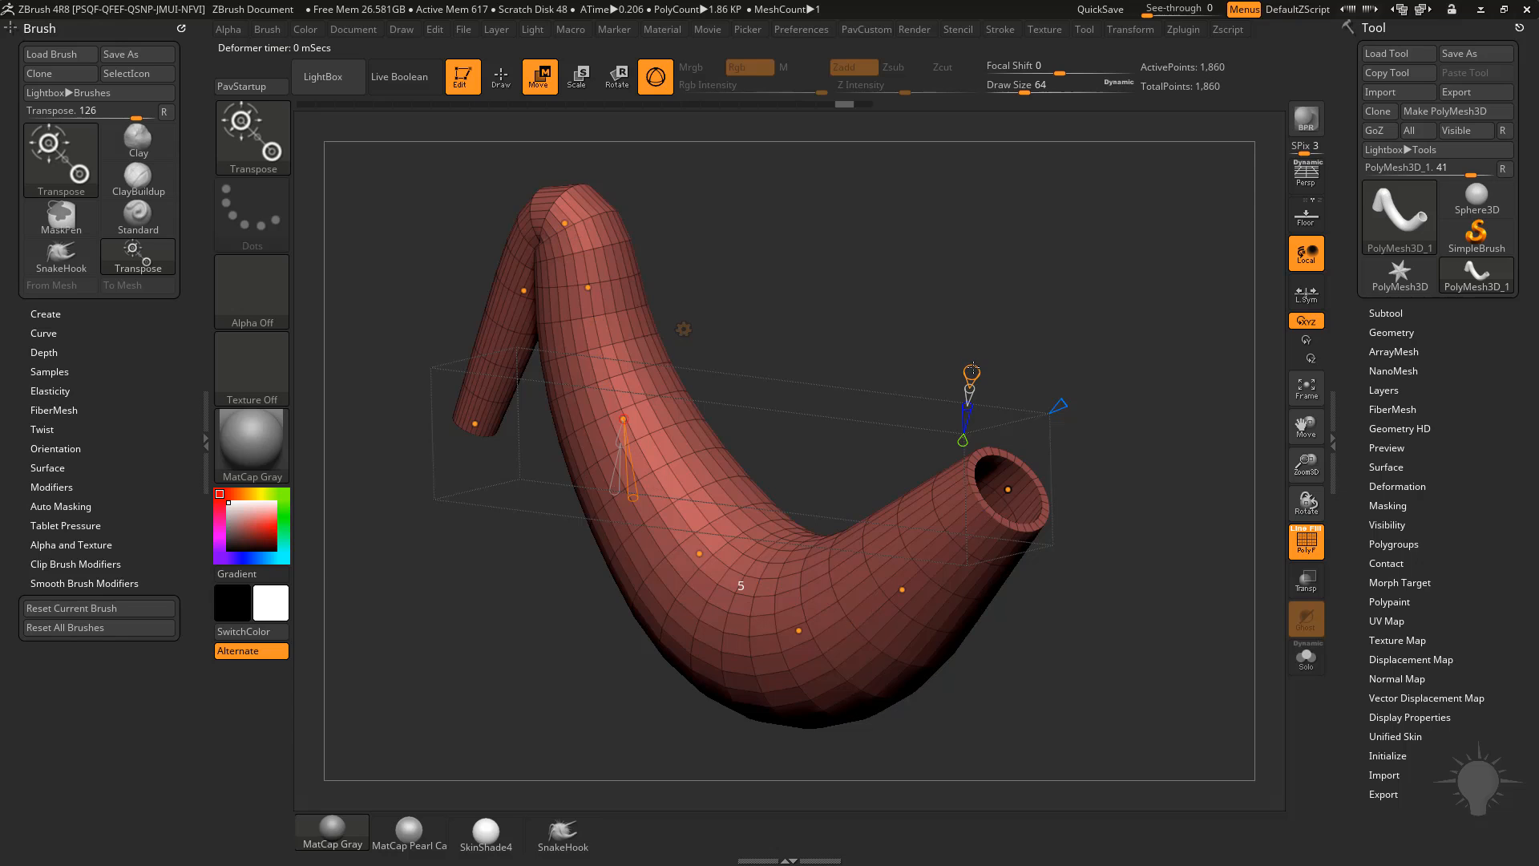
drag(974, 365, 974, 369)
Step: Move several of the added curve points in different directions to give the tube irregular, sharp bends
drag(750, 399, 829, 381)
drag(701, 538, 665, 558)
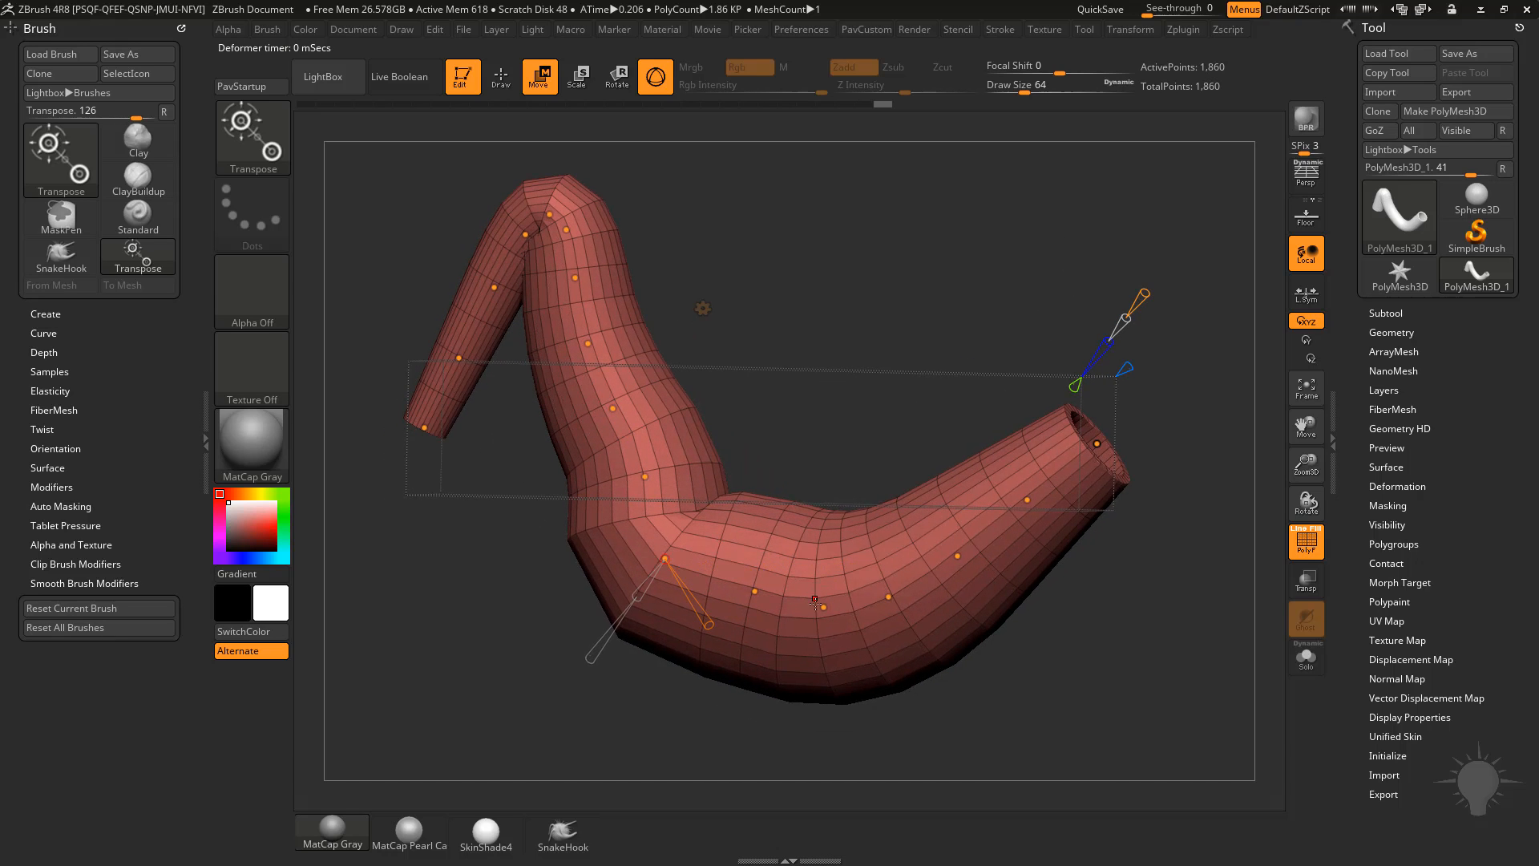
drag(823, 606, 824, 529)
drag(887, 585, 982, 485)
drag(616, 292, 552, 377)
drag(1181, 320, 1157, 360)
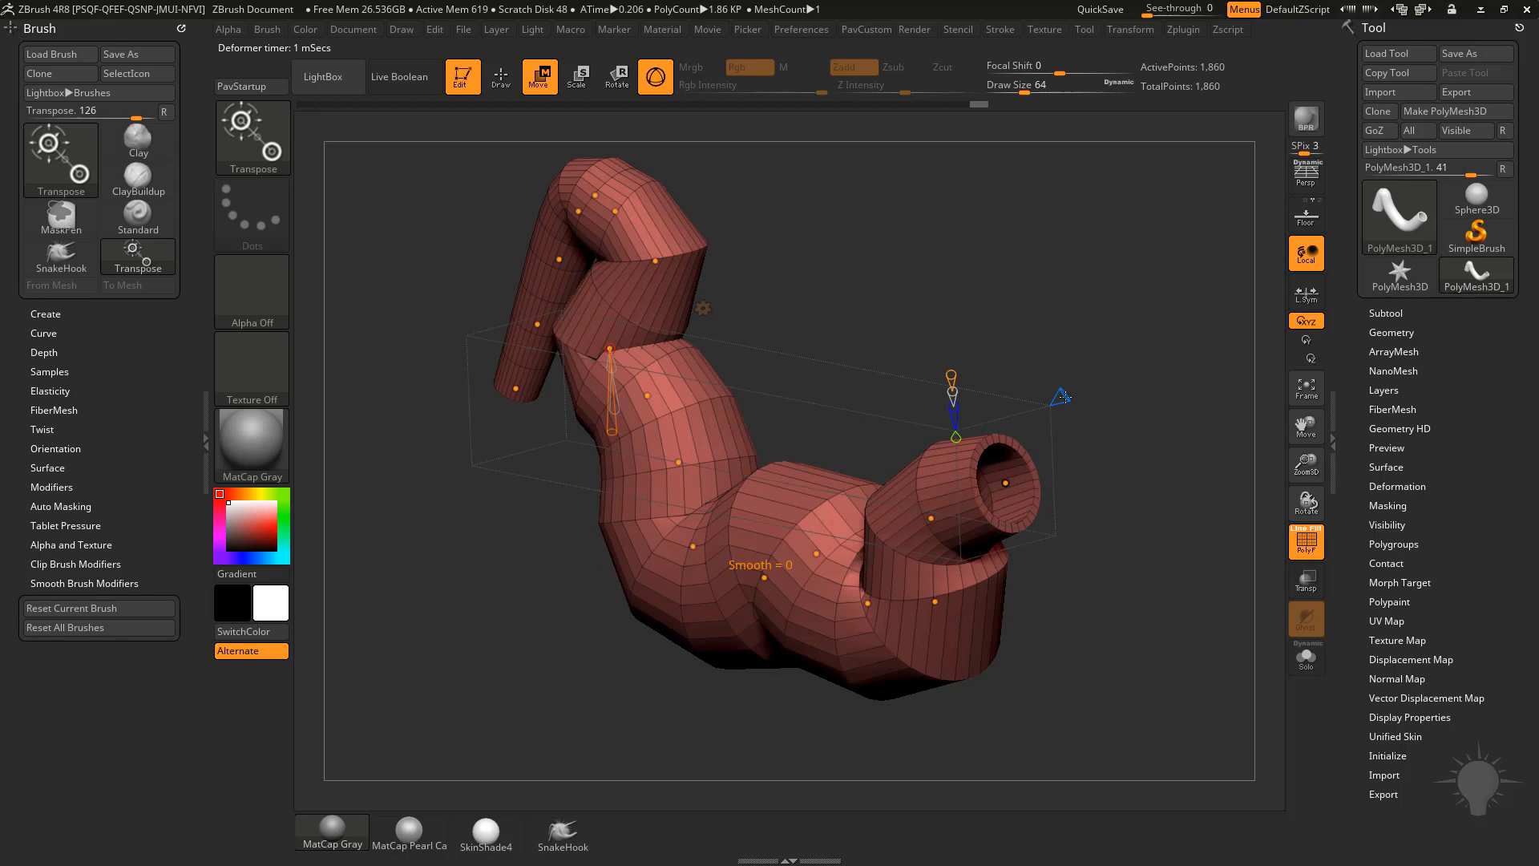
Step: Increase the deformer's Smooth value to soften the sharp bends along the tube
drag(1062, 397, 1089, 379)
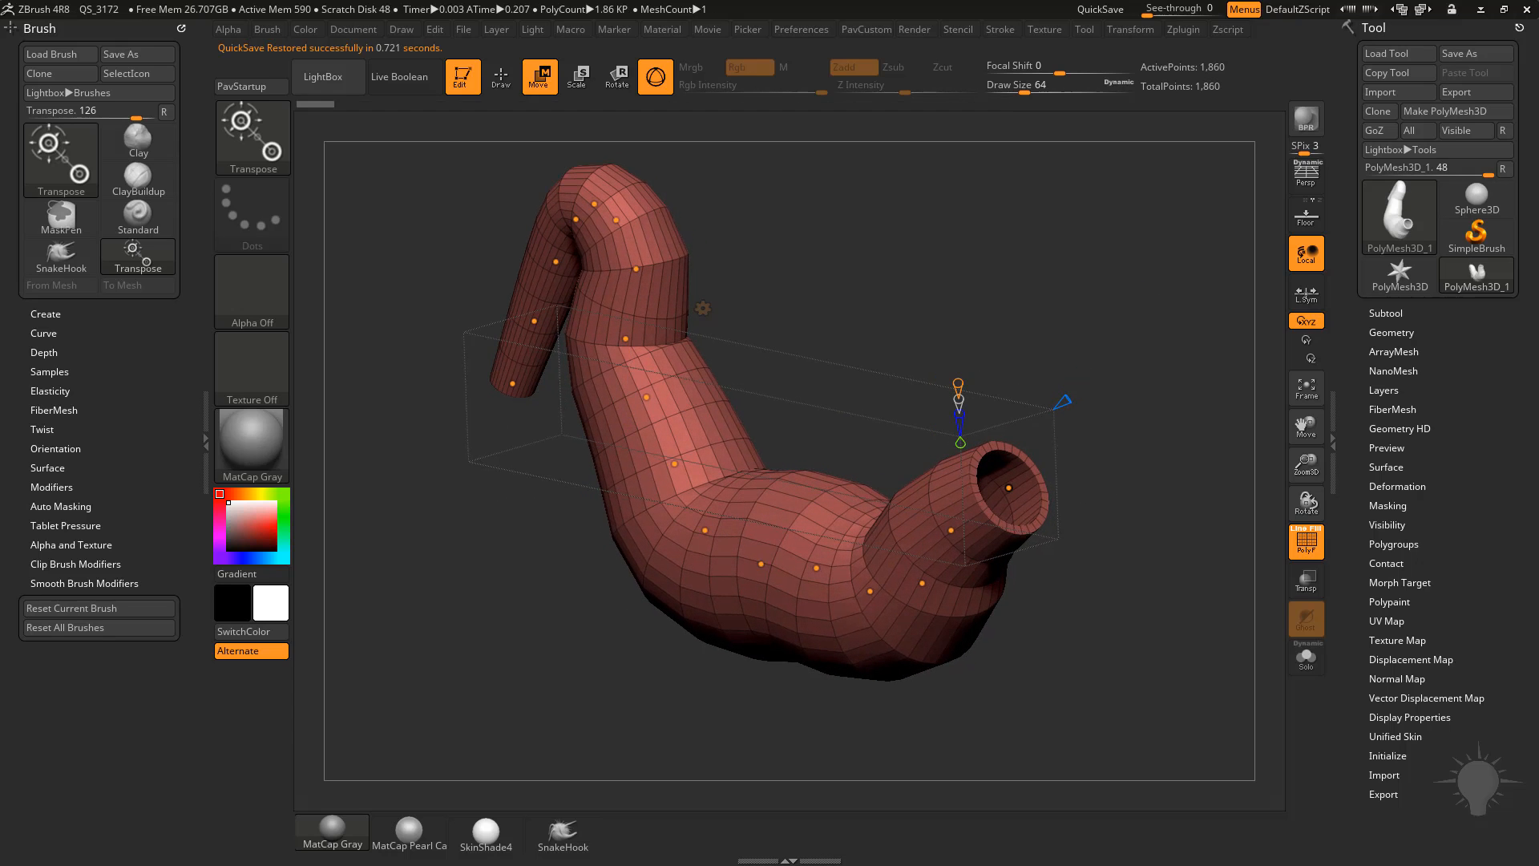
drag(971, 367, 1107, 297)
alt+drag(1060, 565, 1010, 546)
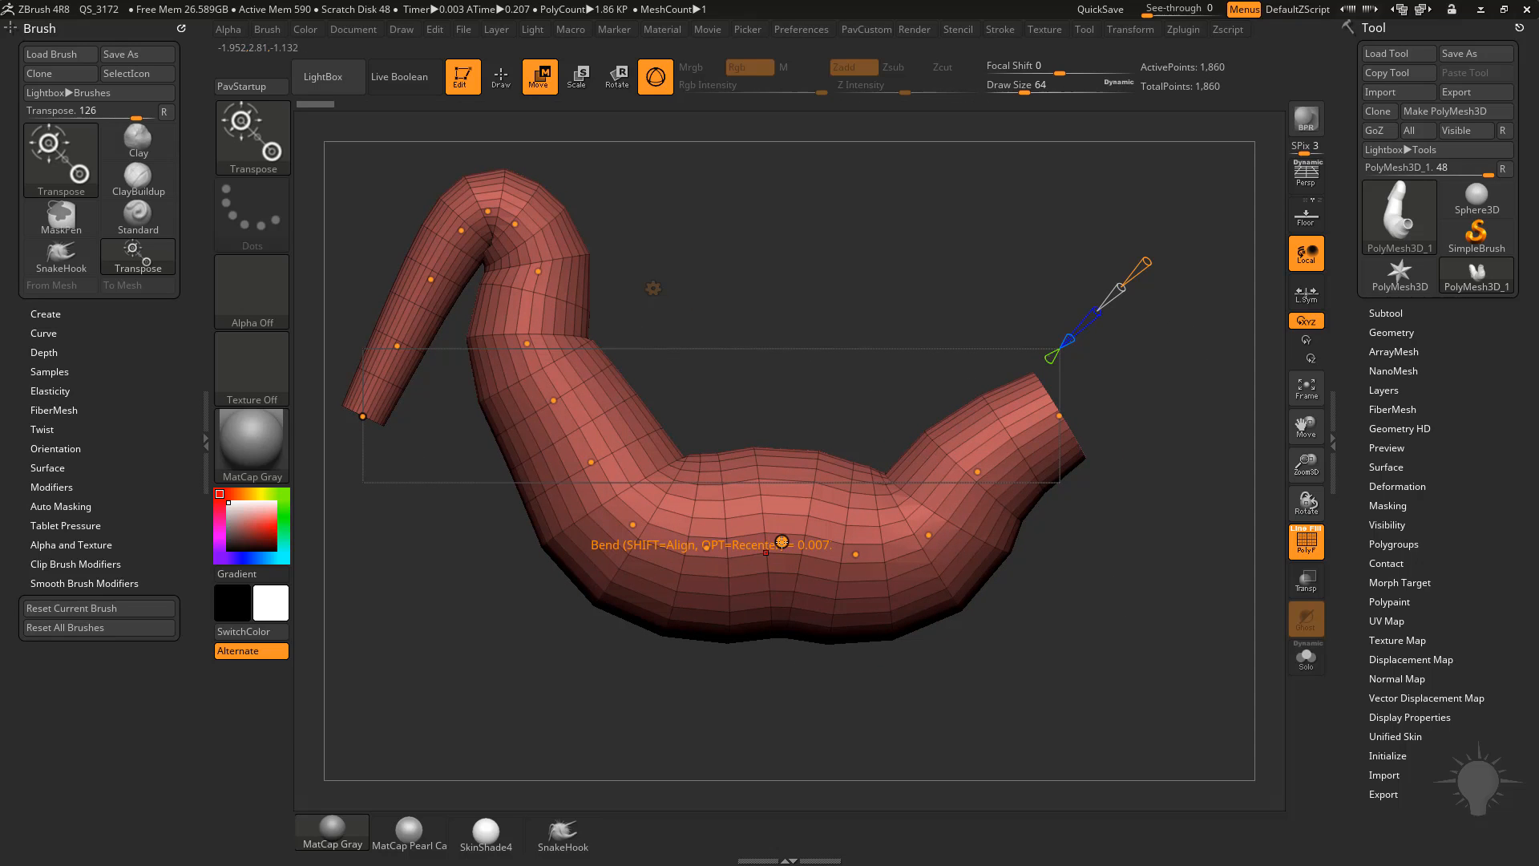
Step: Try moving the curve point at the middle of the tube's lower section, and undo the changes
drag(781, 542, 792, 499)
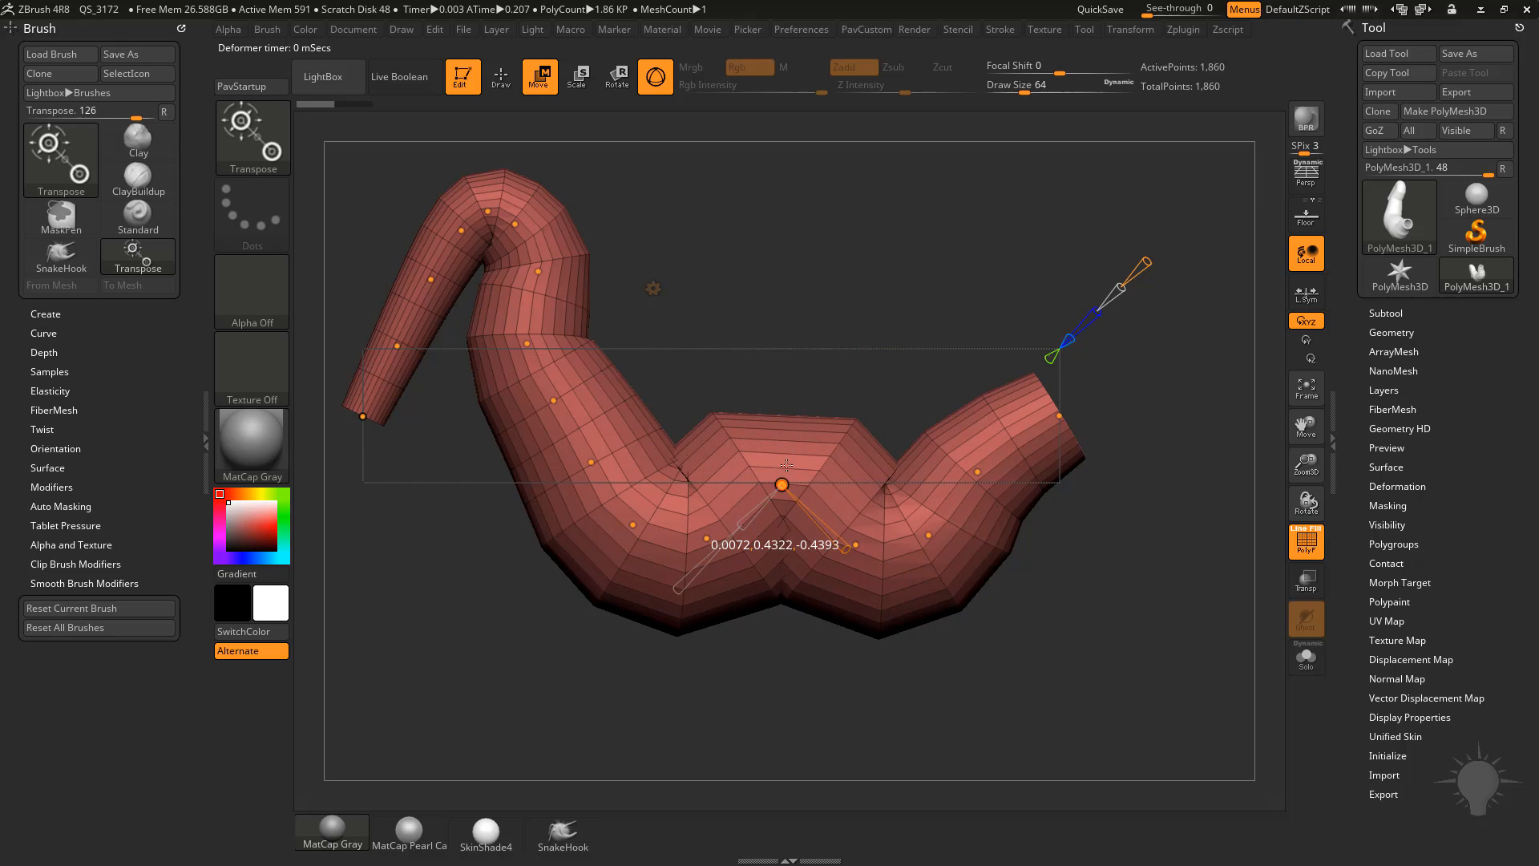
drag(792, 611, 794, 485)
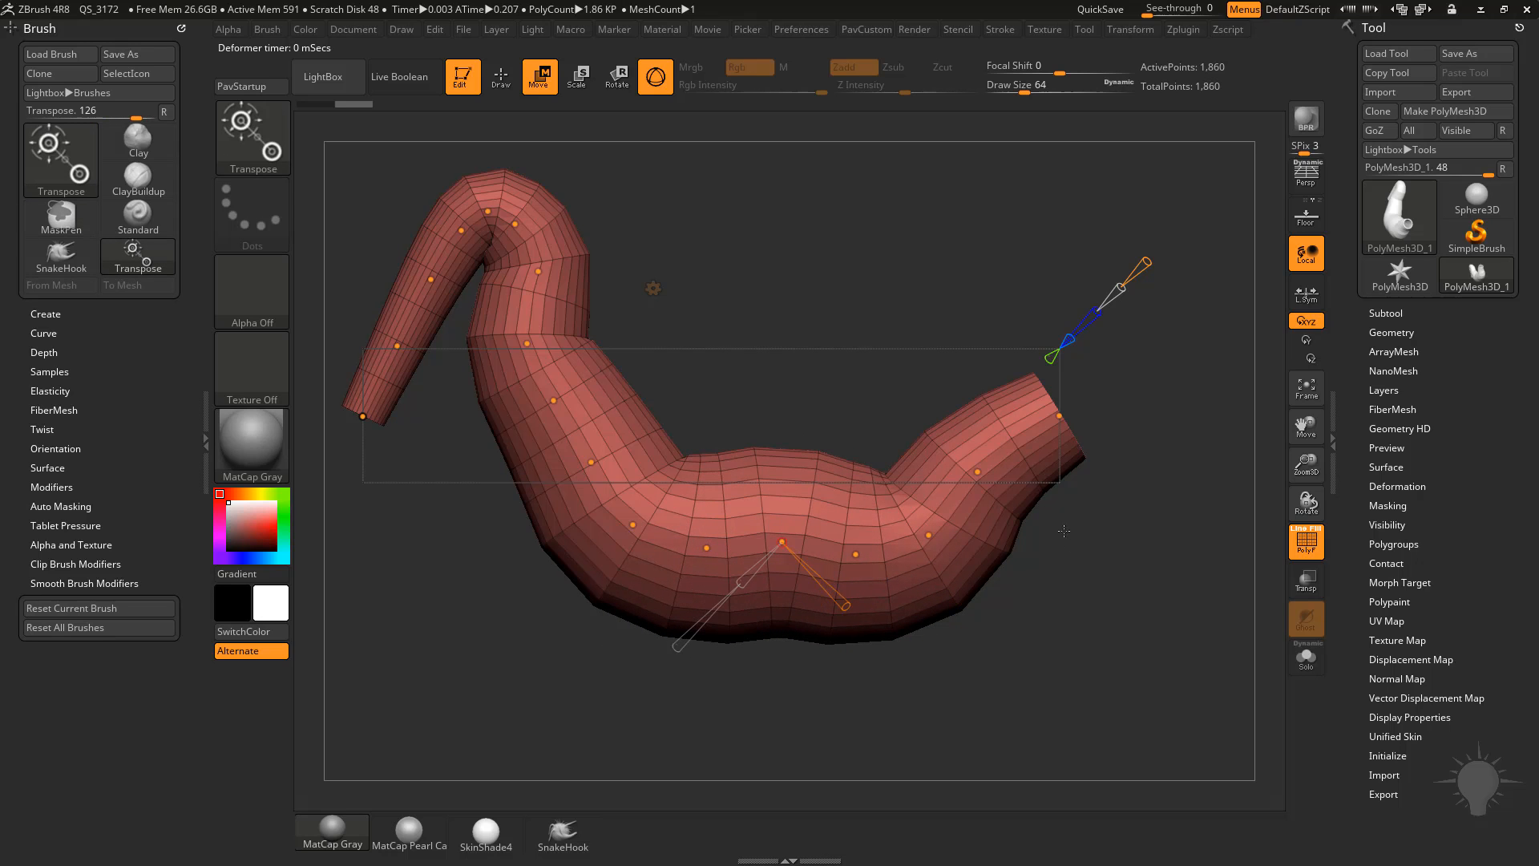
drag(1105, 610, 1055, 626)
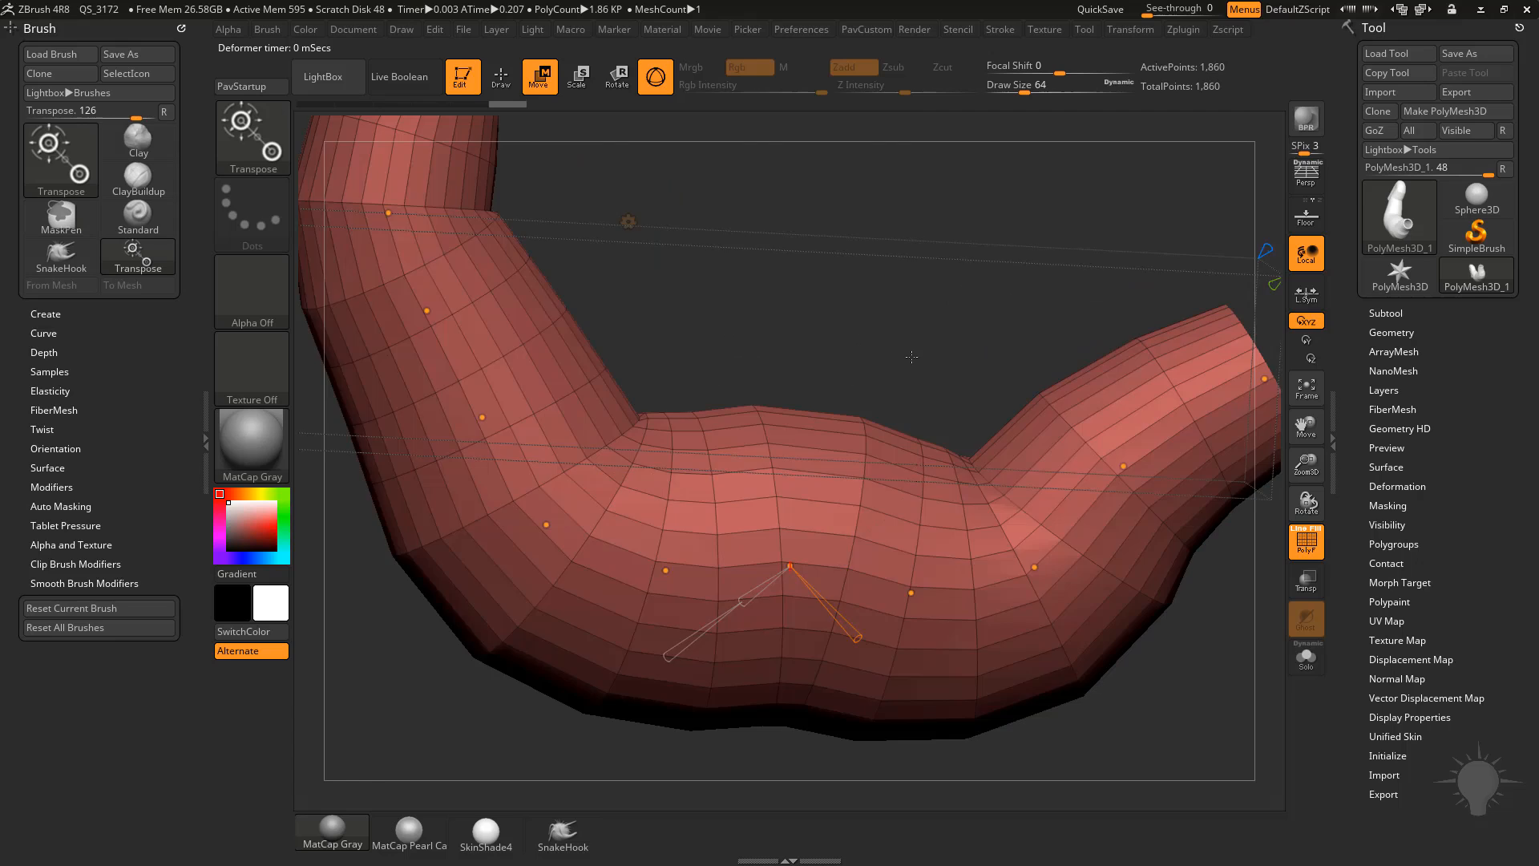
drag(883, 412, 786, 386)
key(ctrl+z)
key(ctrl+z)
key(ctrl+z)
key(ctrl+z)
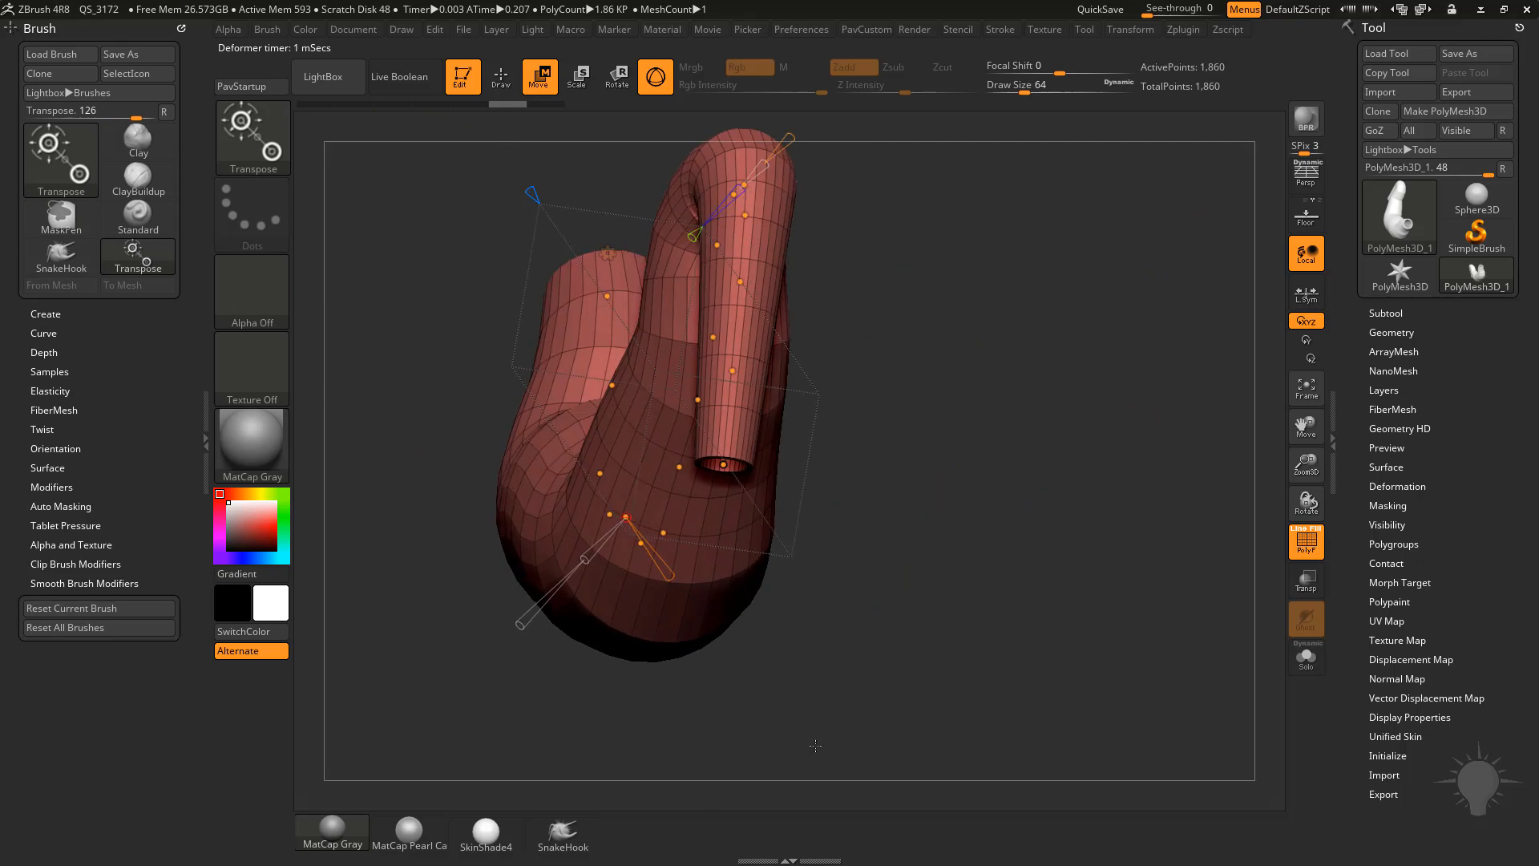
key(ctrl+z)
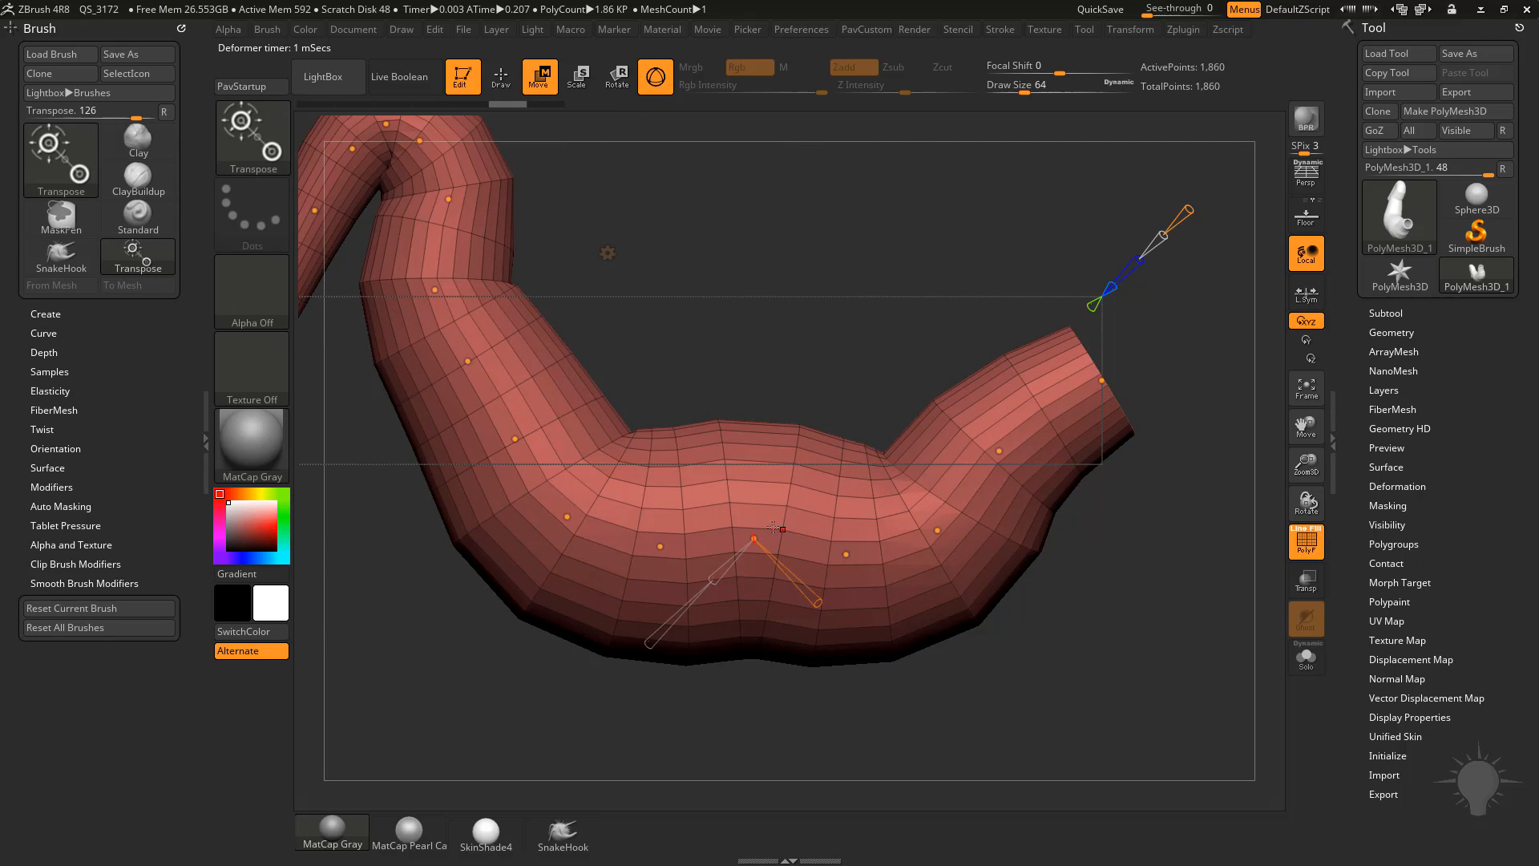
Step: Bend the tube's lower section into a wave by raising it at the middle curve point and lowering it nearer the open end
drag(751, 537, 748, 496)
alt+right_drag(990, 538, 944, 547)
mouse_move(892, 539)
mouse_down()
mouse_move(862, 439)
mouse_move(943, 591)
mouse_move(886, 546)
mouse_up()
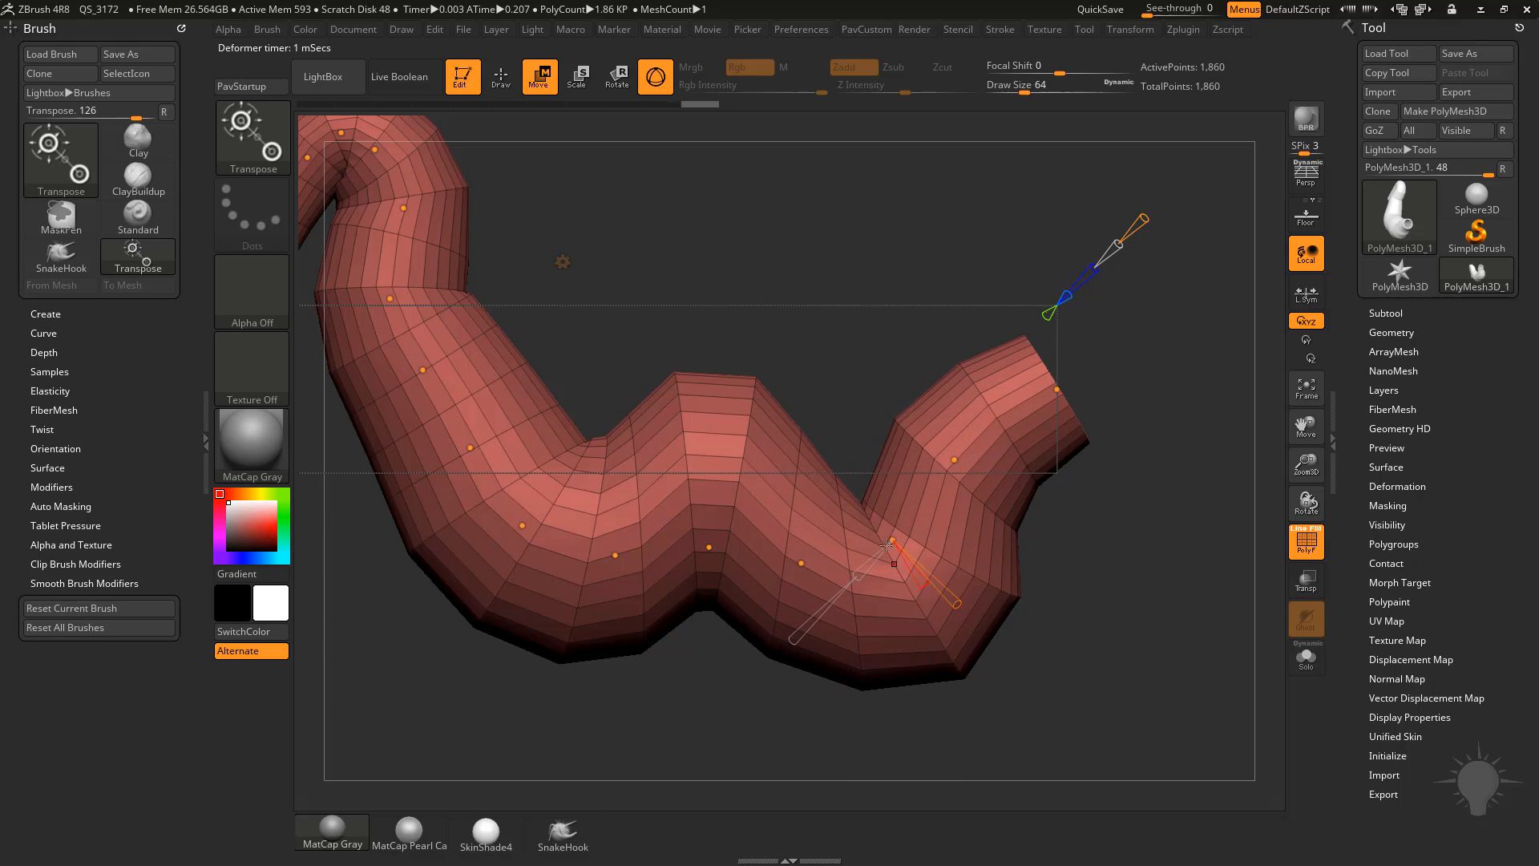
Step: Narrow the tube at the raised middle curve point by scaling it to about 0.87
click(707, 547)
mouse_move(710, 489)
mouse_down()
mouse_move(711, 506)
mouse_move(712, 456)
mouse_move(711, 497)
mouse_up()
drag(667, 586, 670, 588)
drag(618, 637, 657, 633)
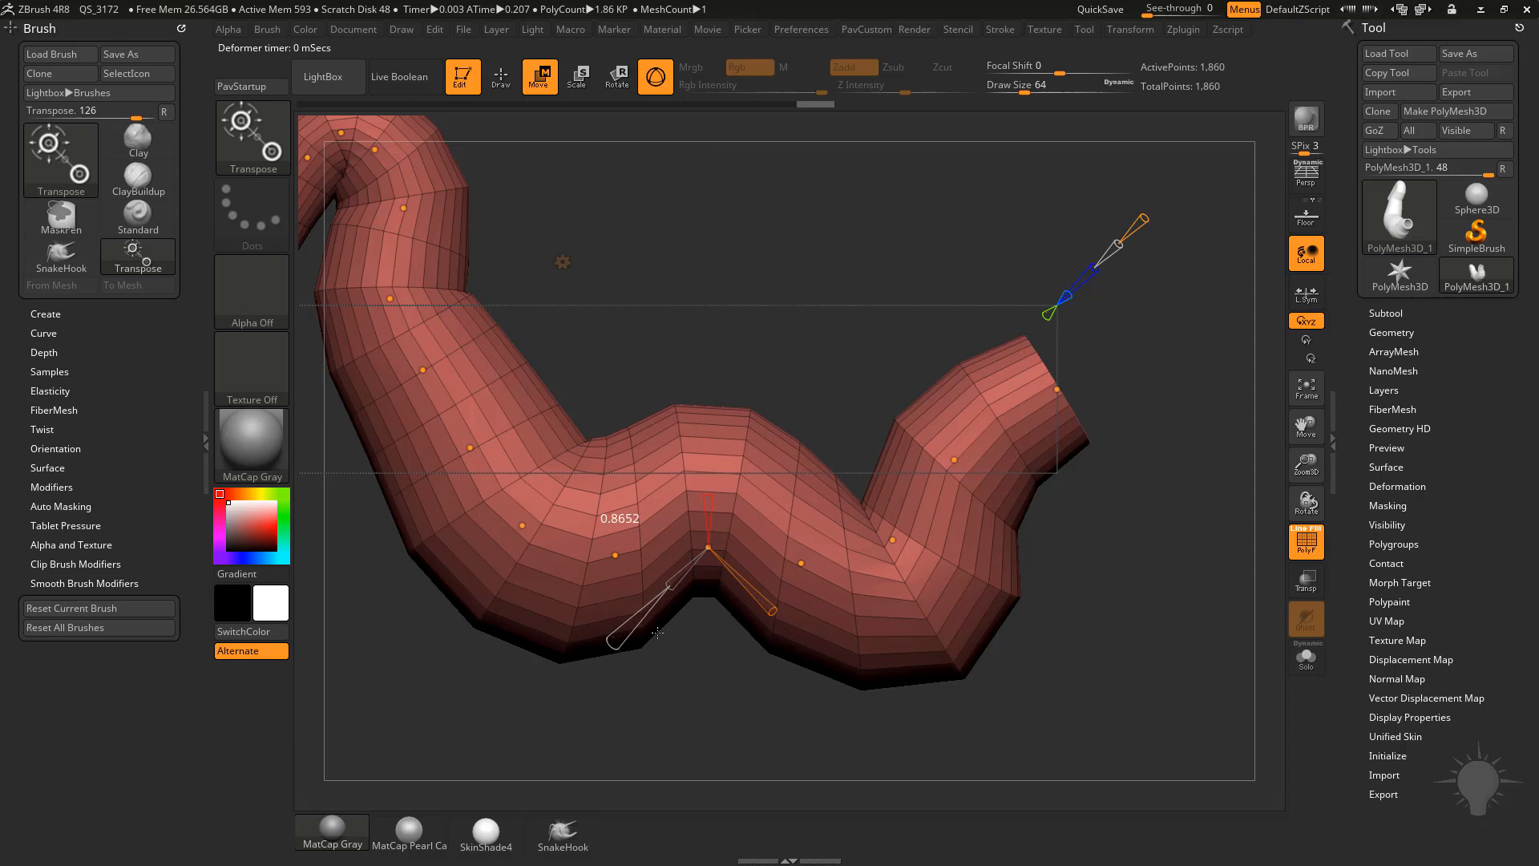
drag(773, 610, 1132, 627)
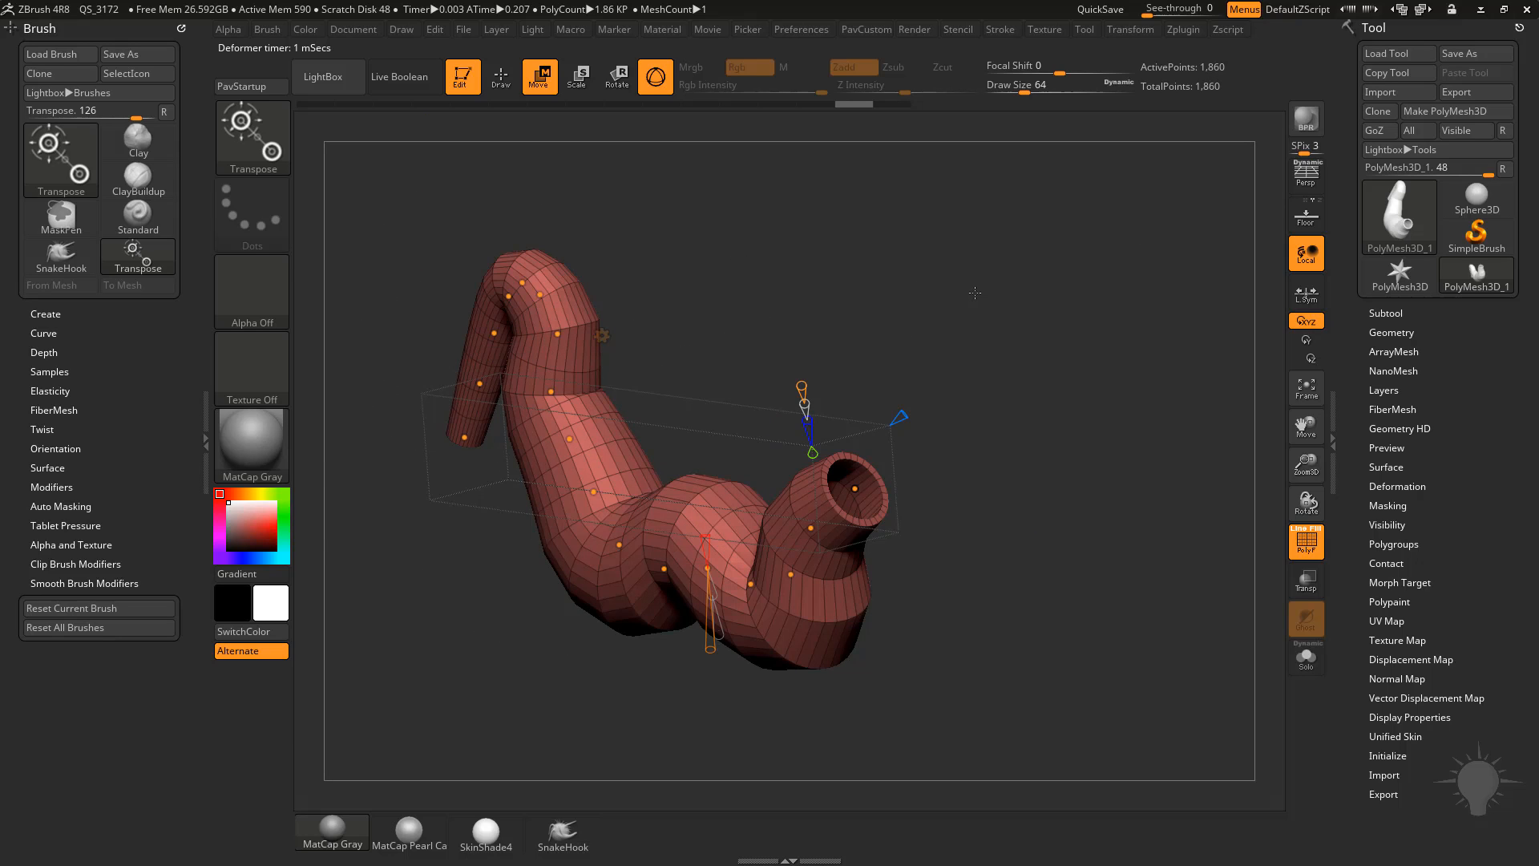
Step: Load the ZSketch_Shrimpy model from the LightBox tool library and hide LightBox
key(comma)
click(453, 126)
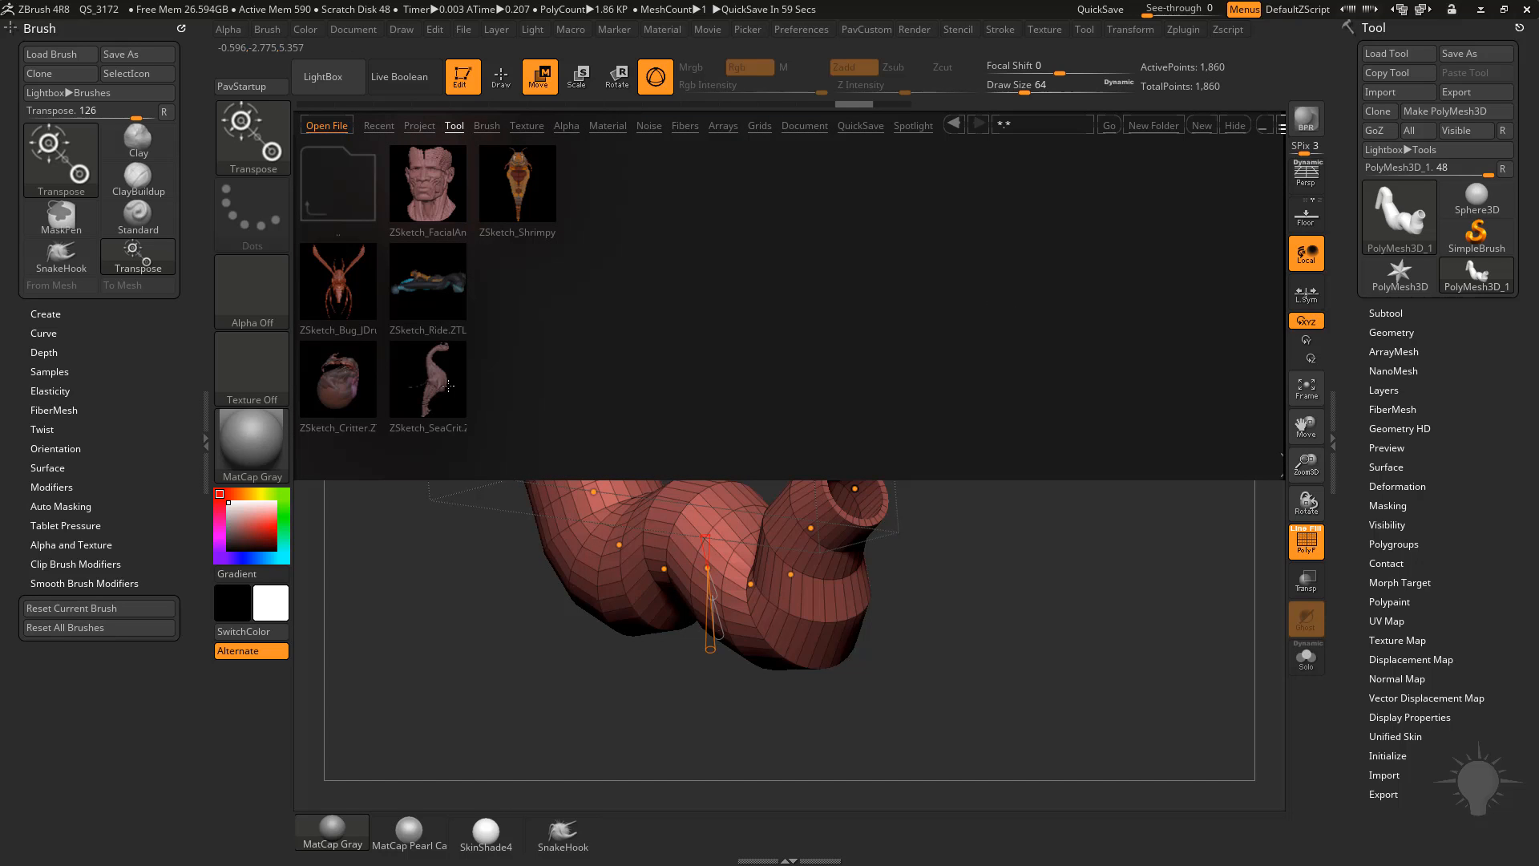
double_click(523, 176)
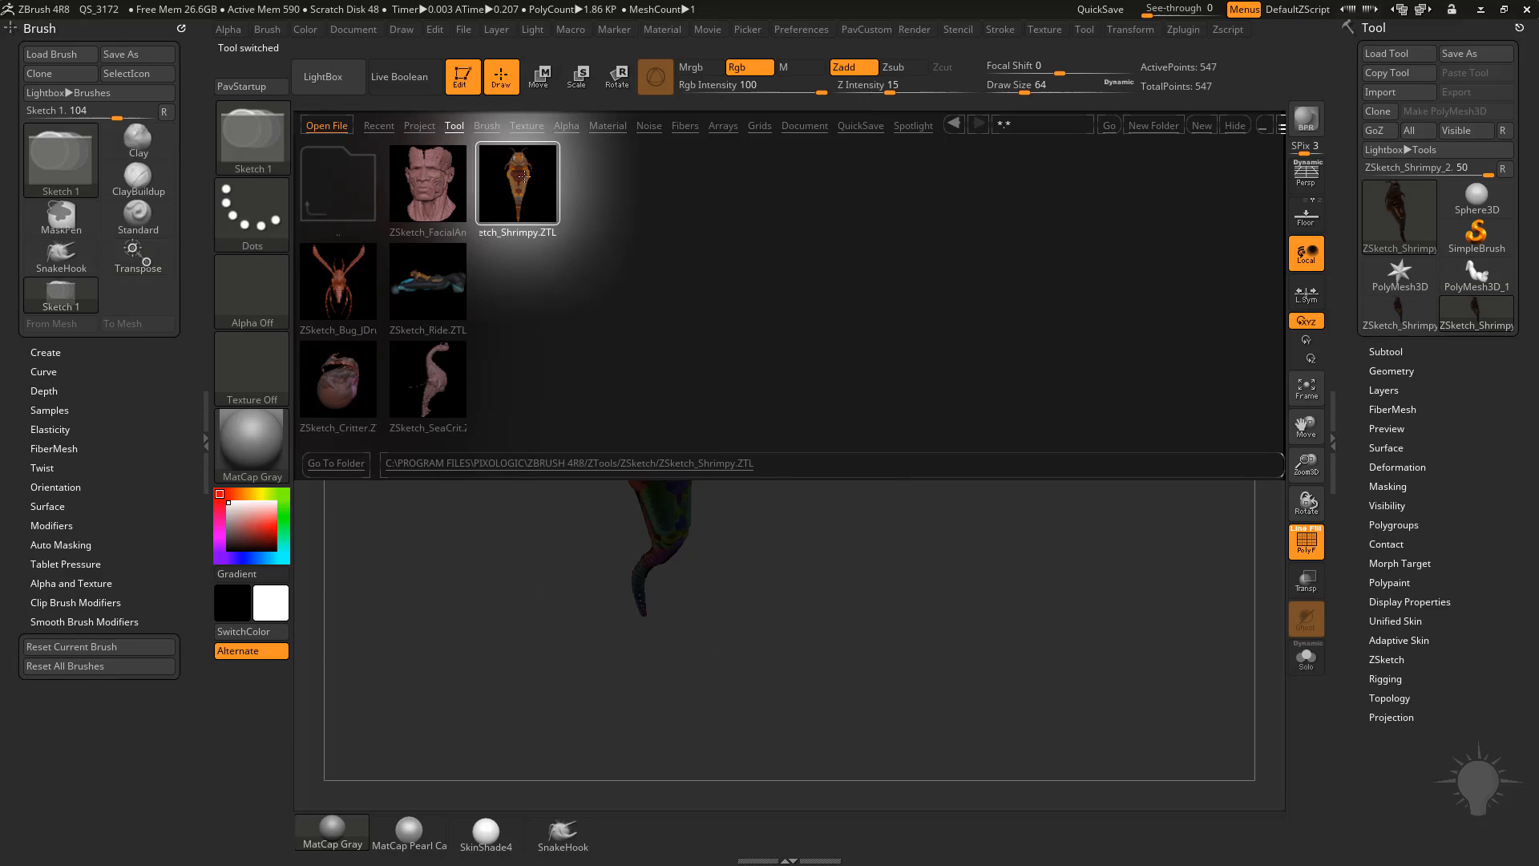
click(1241, 125)
Step: Make a unified skin from the shrimp ZSketch at resolution 128 and switch to the resulting skin mesh
drag(743, 550, 969, 613)
key(shift)
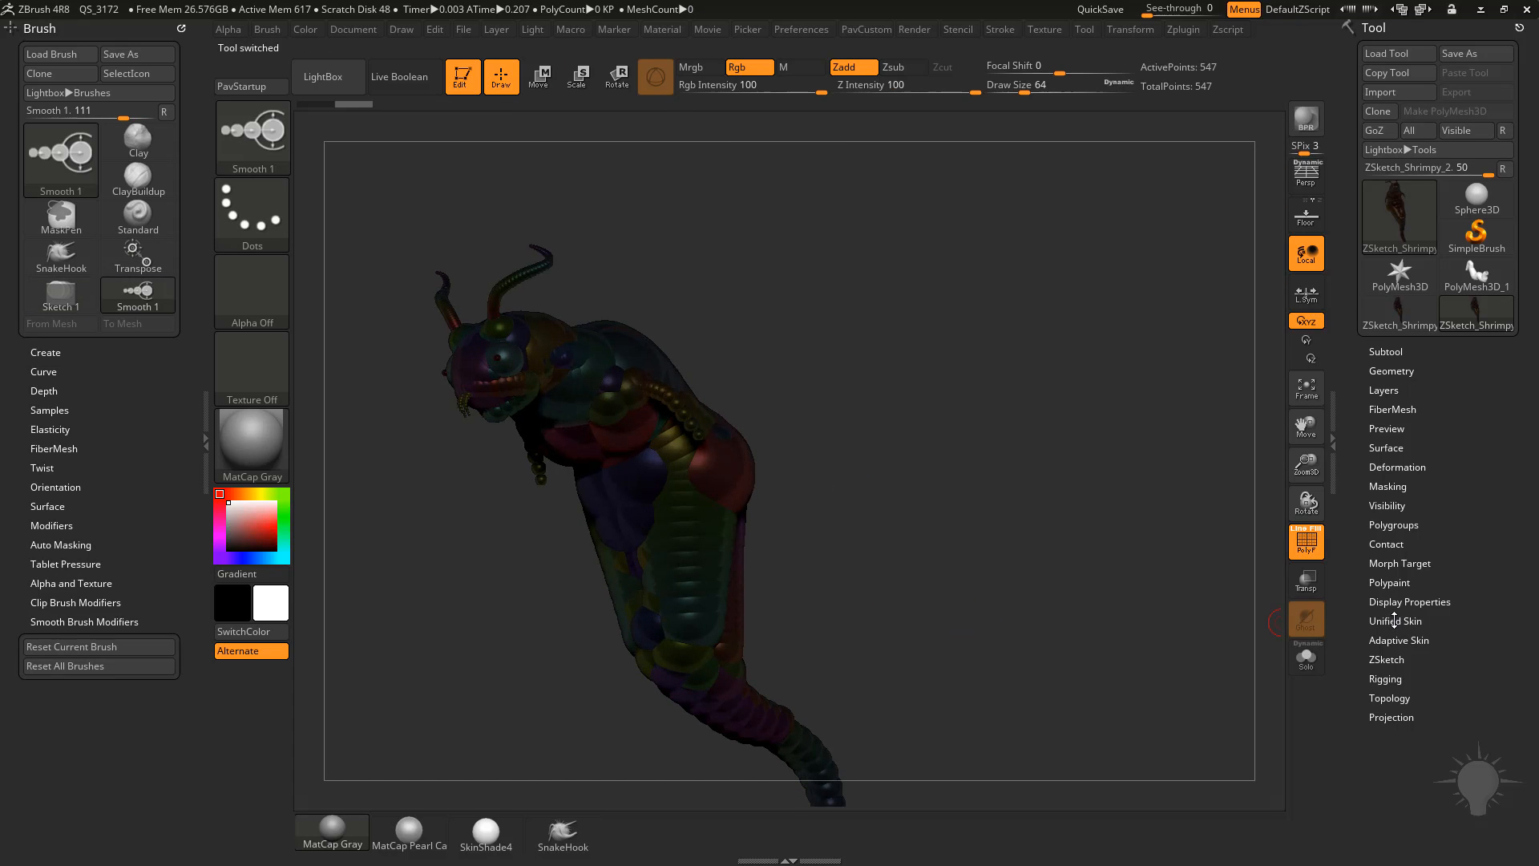
click(1395, 620)
scroll(1350, 529, down, 3)
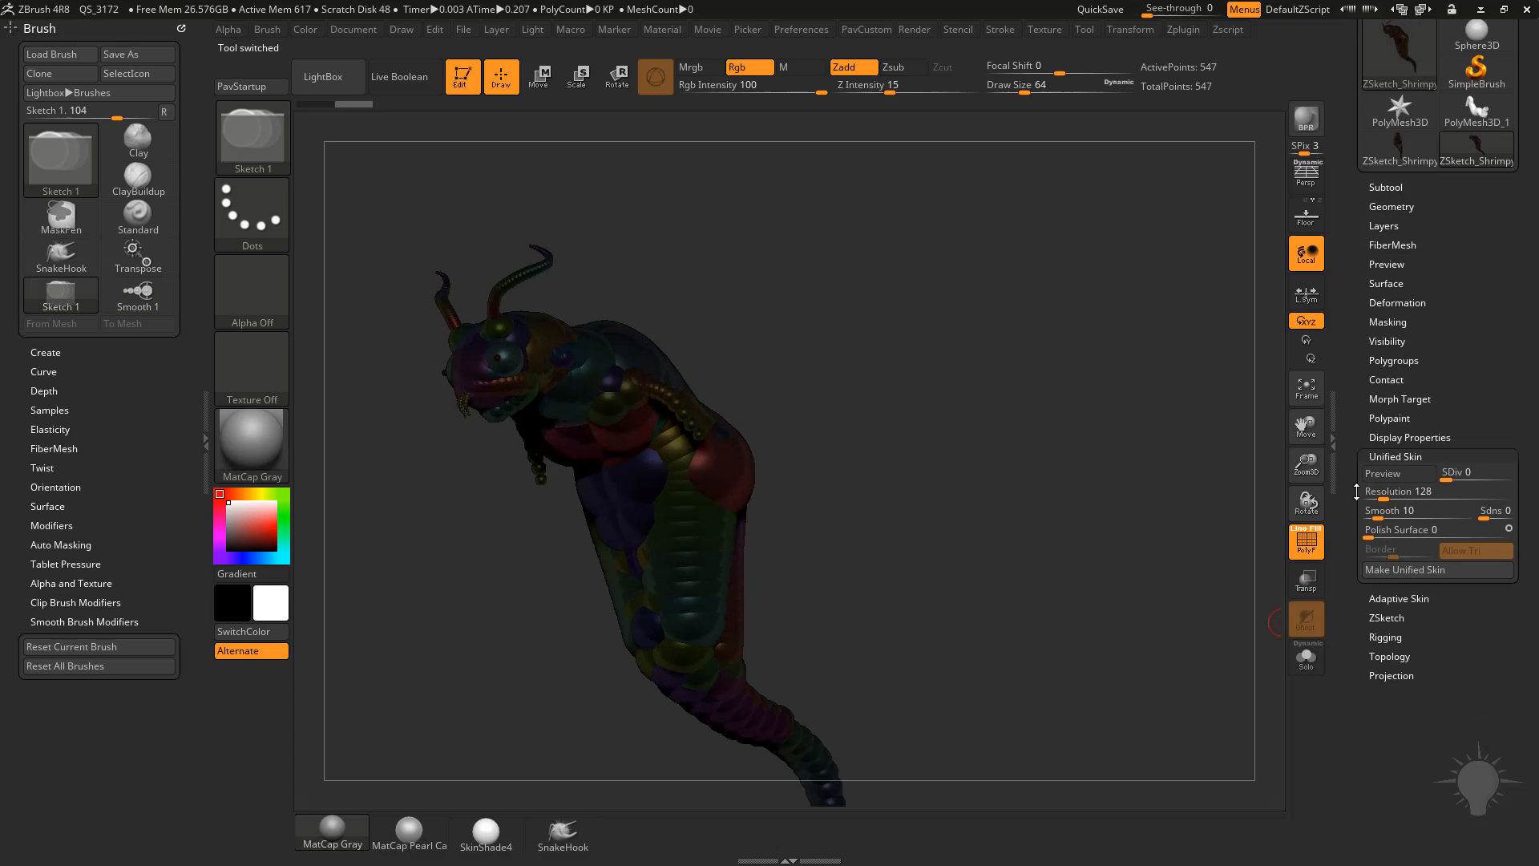
click(1388, 570)
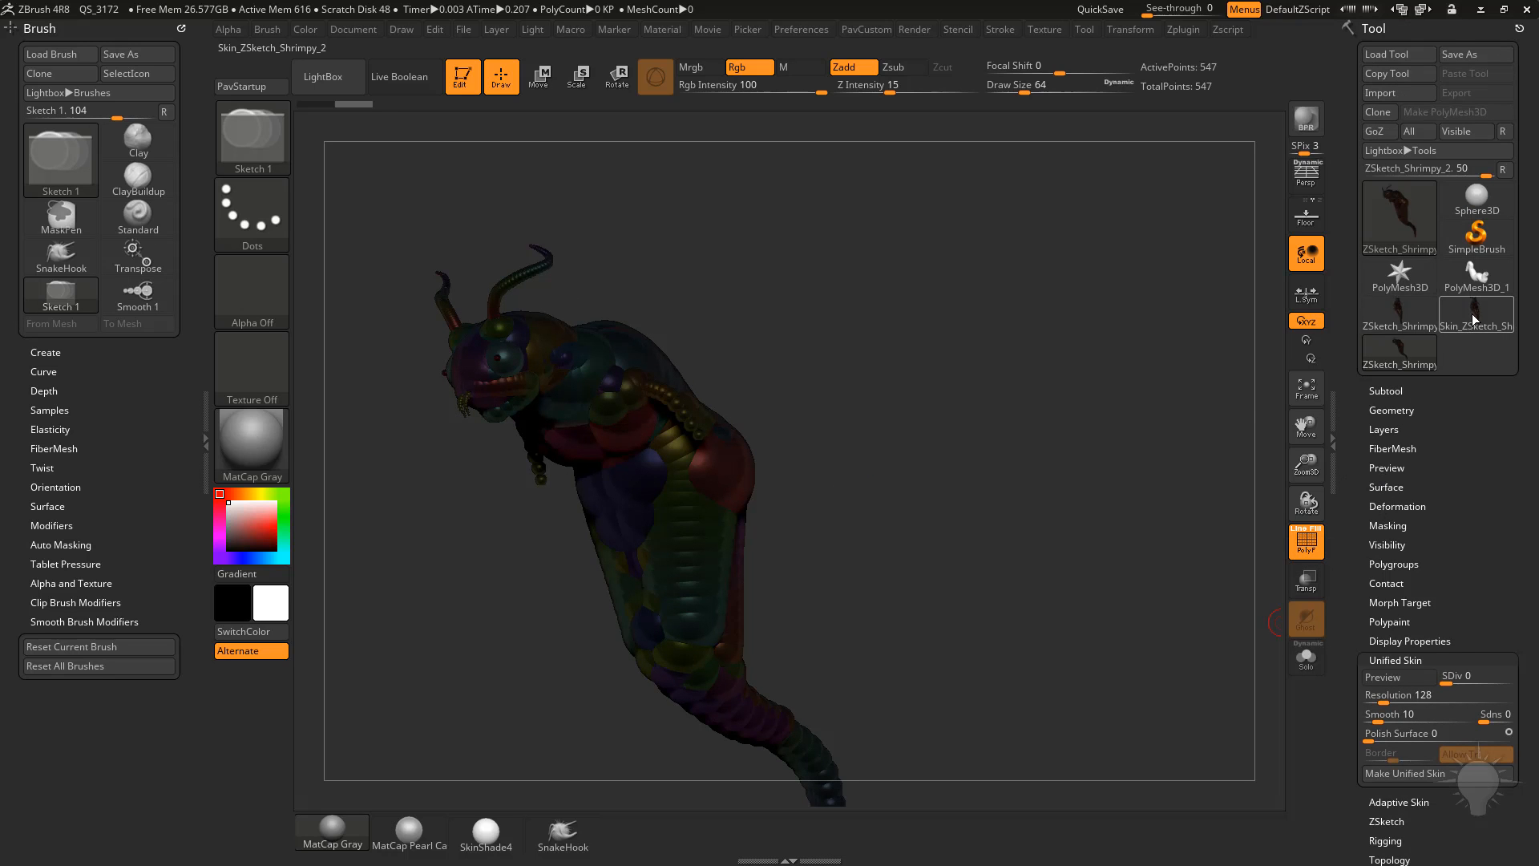
click(1478, 310)
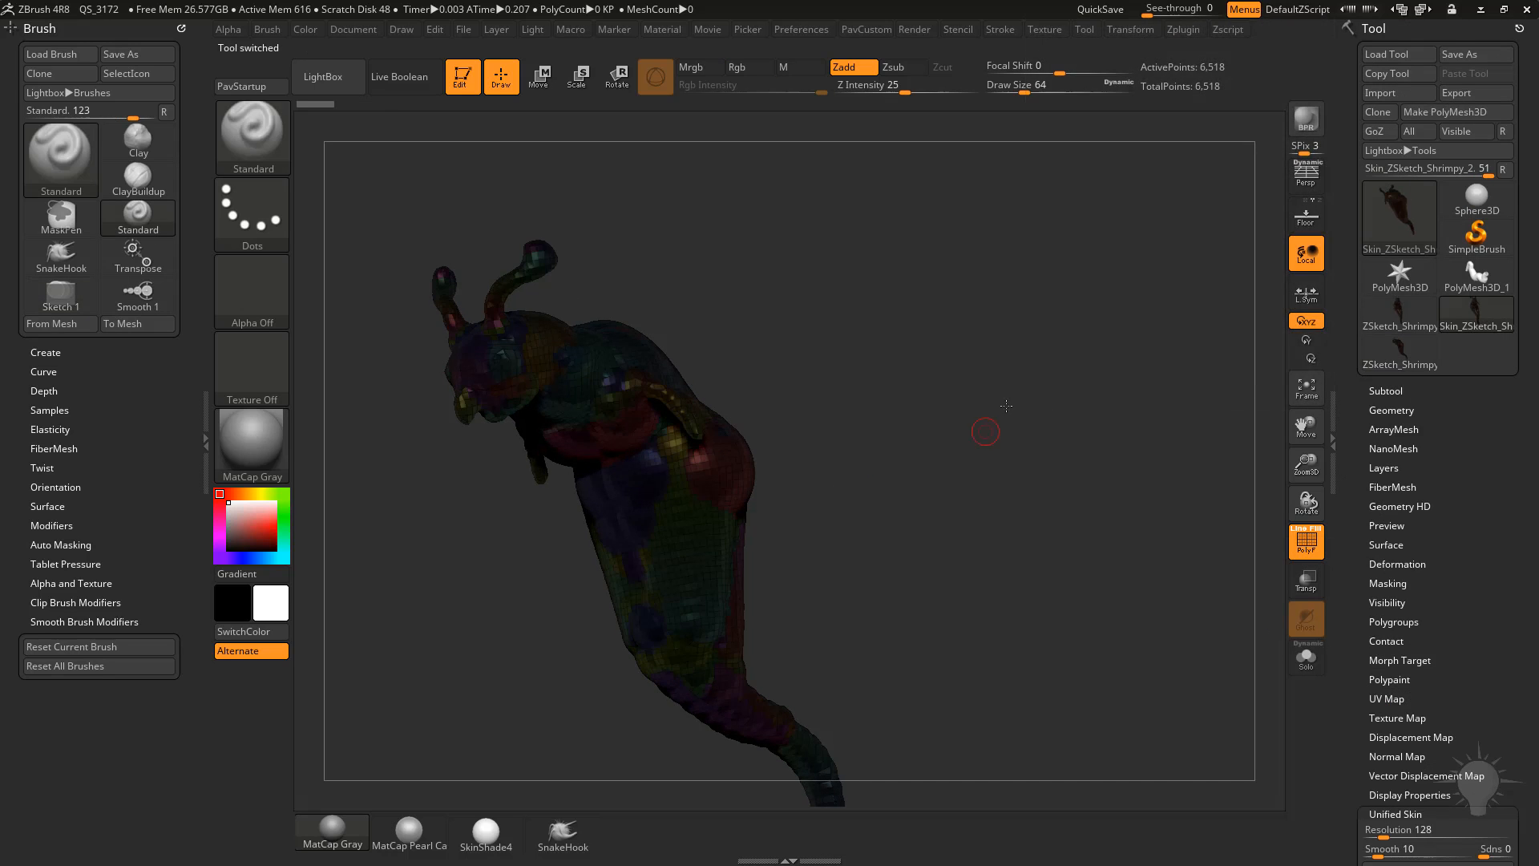
Step: Turn off the shrimp skin subtool's polypaint and the polyframe display so it appears plain gray
click(1395, 390)
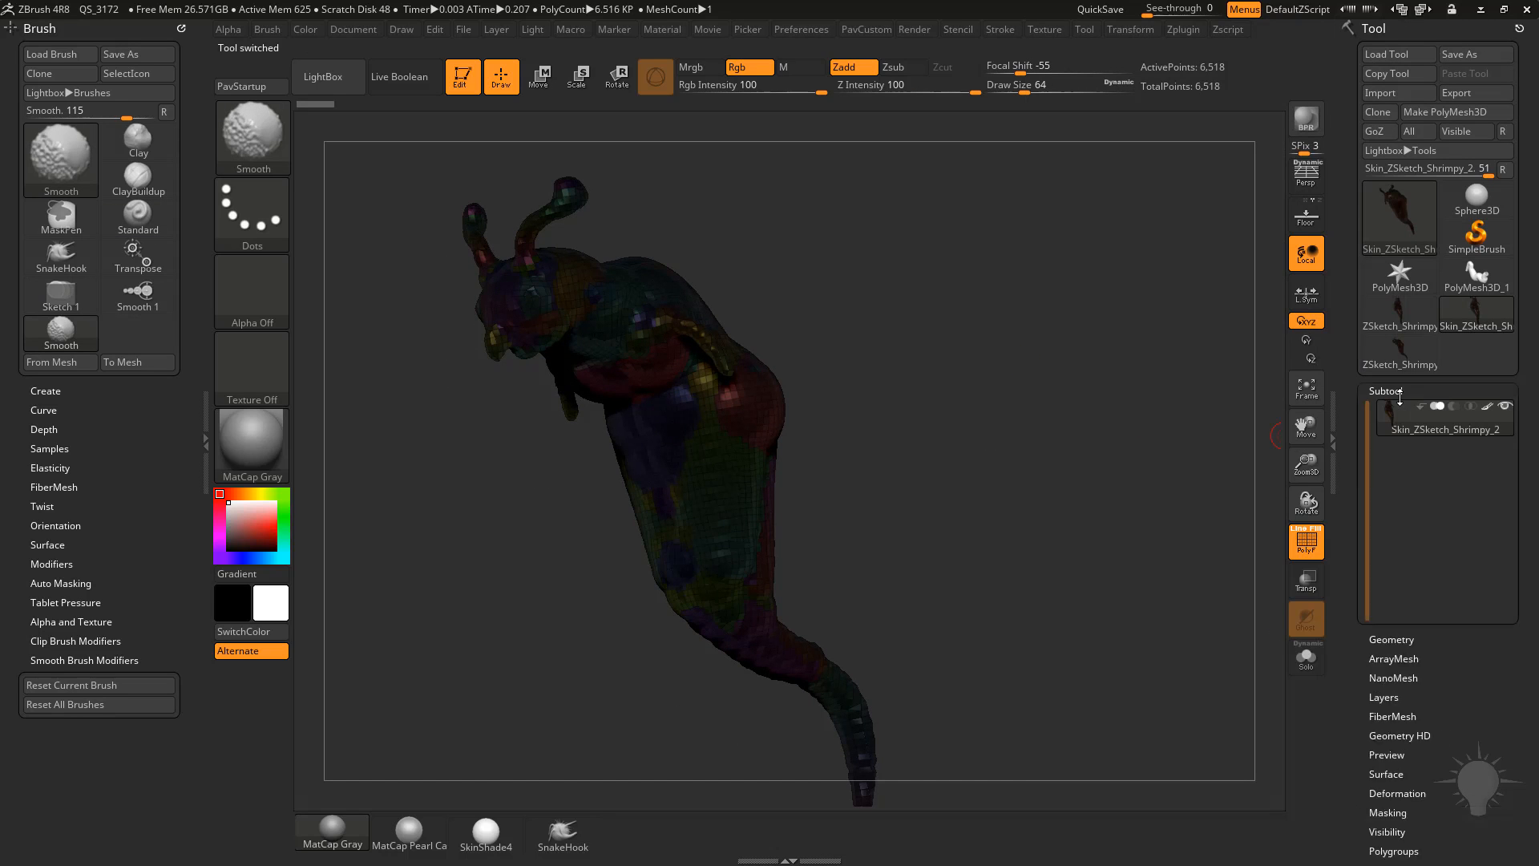
click(1486, 408)
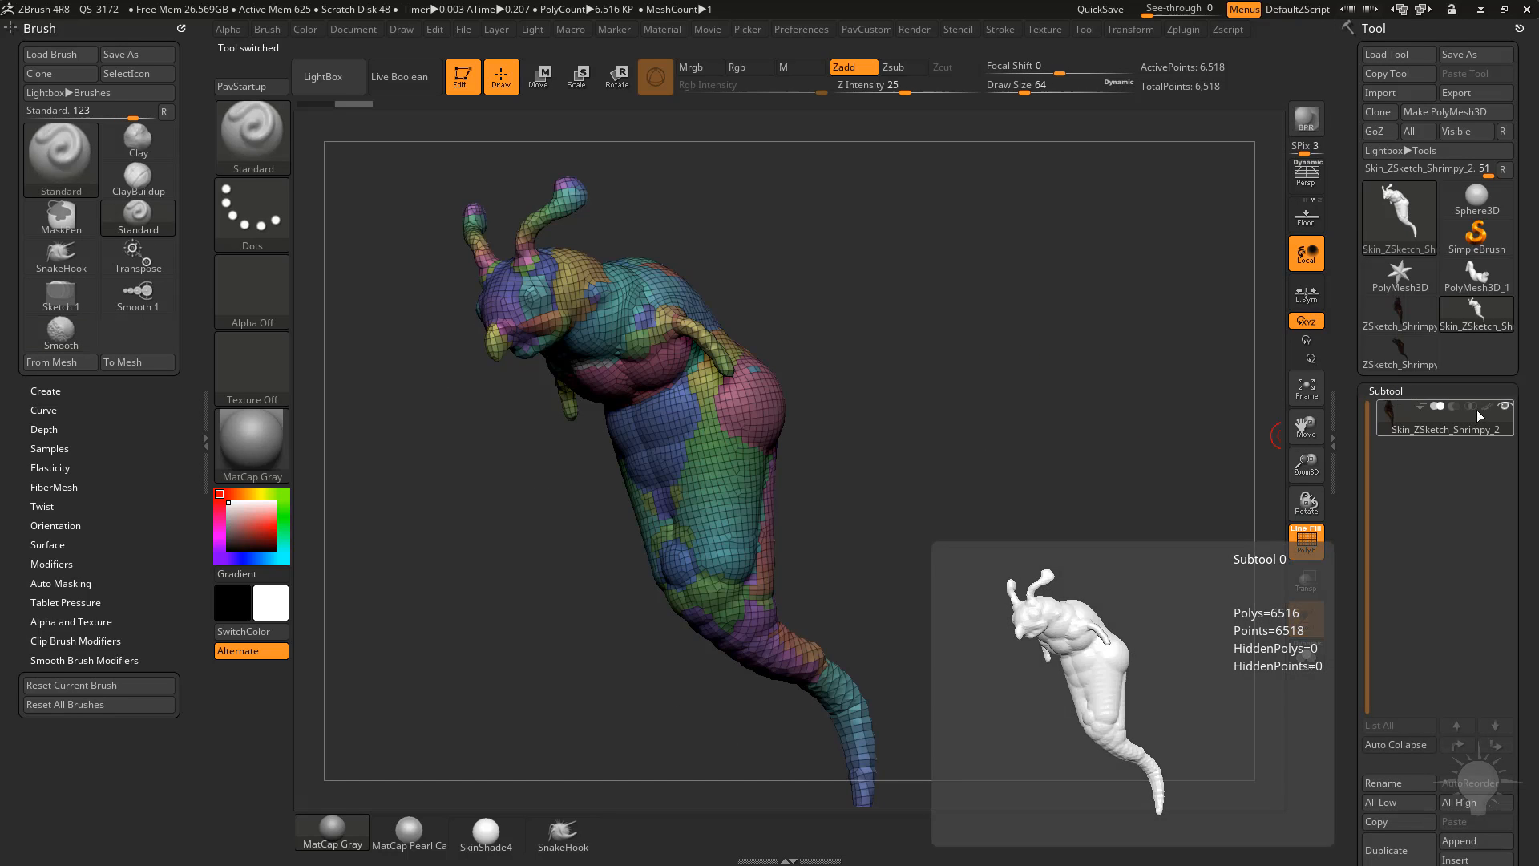
click(1305, 550)
drag(1068, 466, 1010, 449)
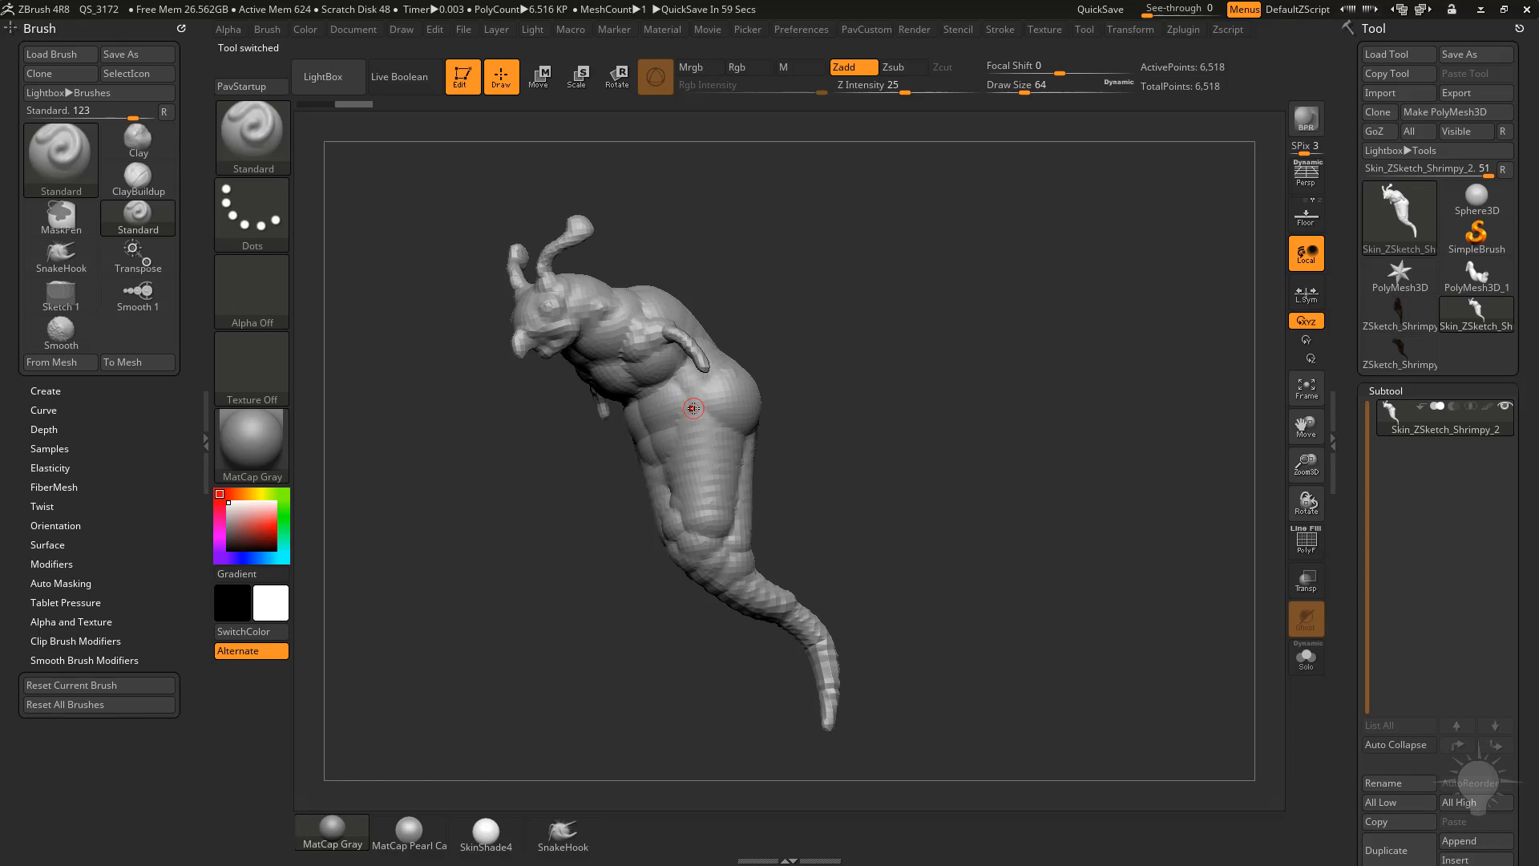
Step: Apply the Bend Curve deformer to the shrimp and change its axis so the curve runs vertically through the body
key(w)
click(634, 271)
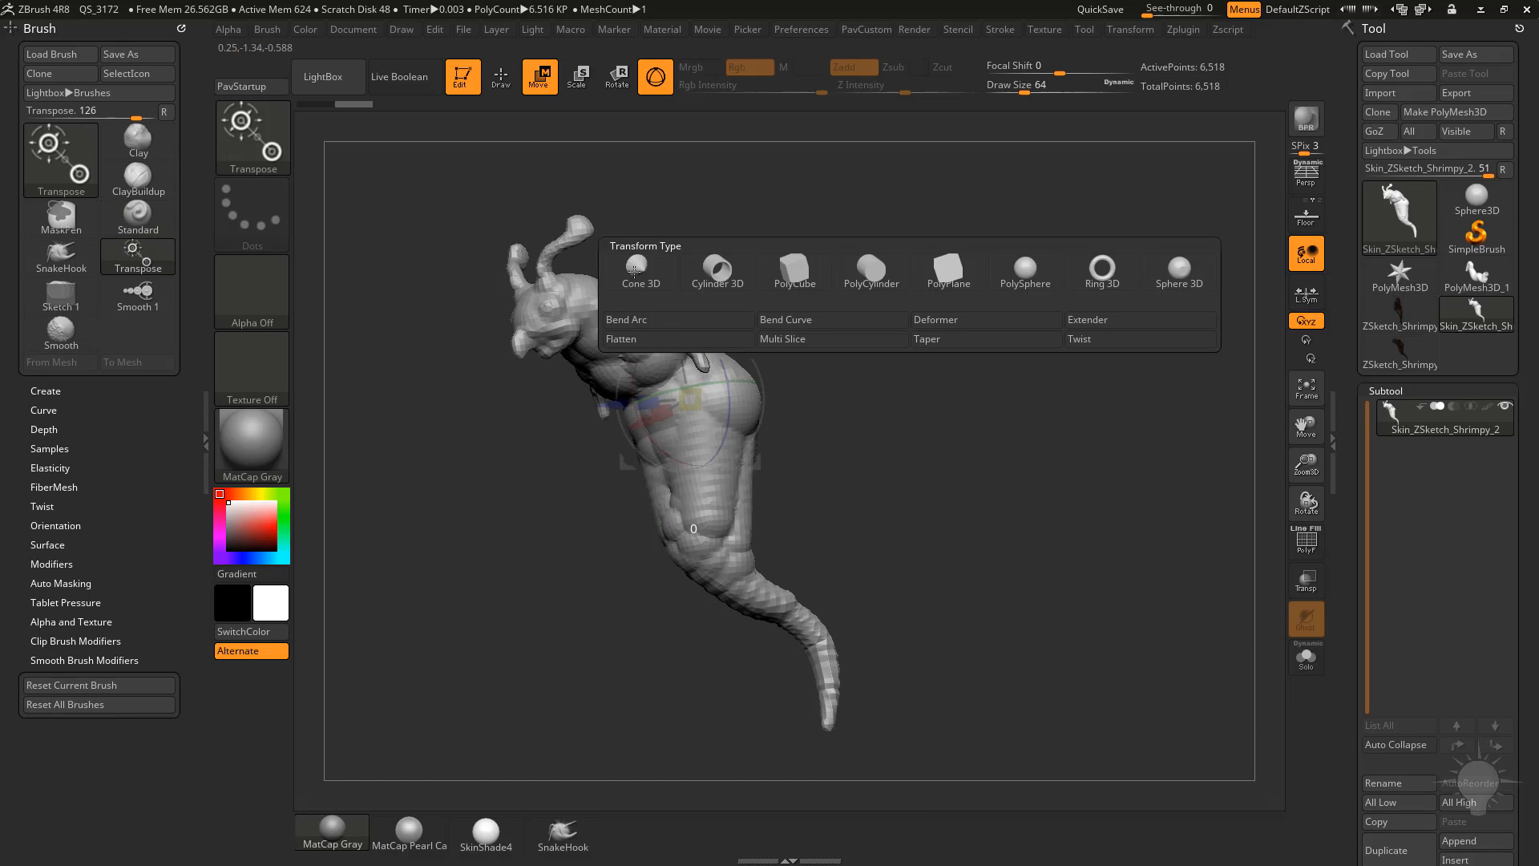
click(823, 320)
drag(978, 363, 1079, 368)
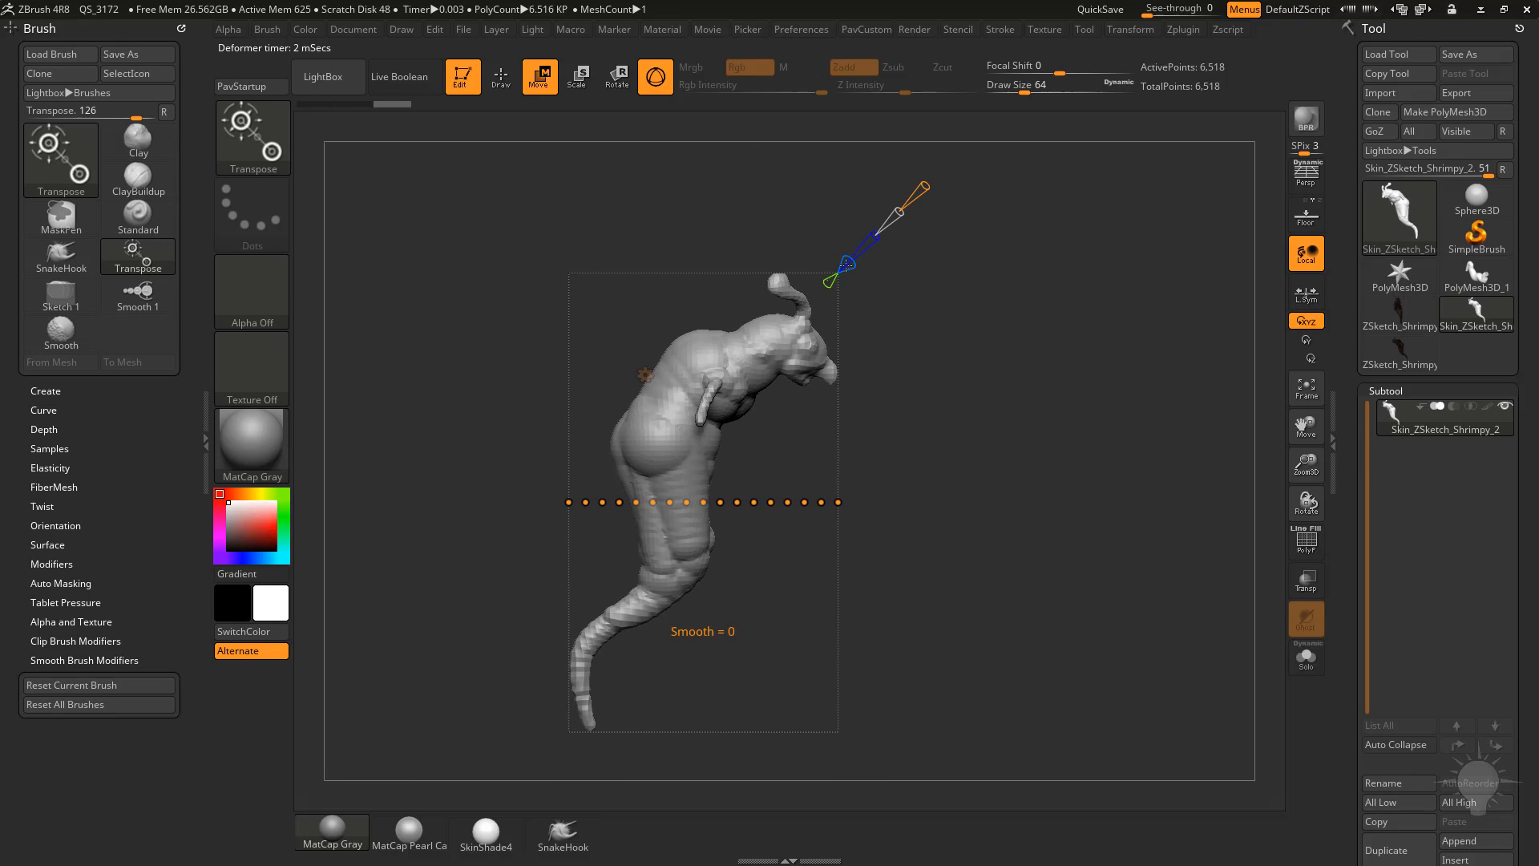
click(867, 245)
mouse_move(1046, 336)
mouse_down()
mouse_move(948, 336)
mouse_move(1046, 331)
mouse_up()
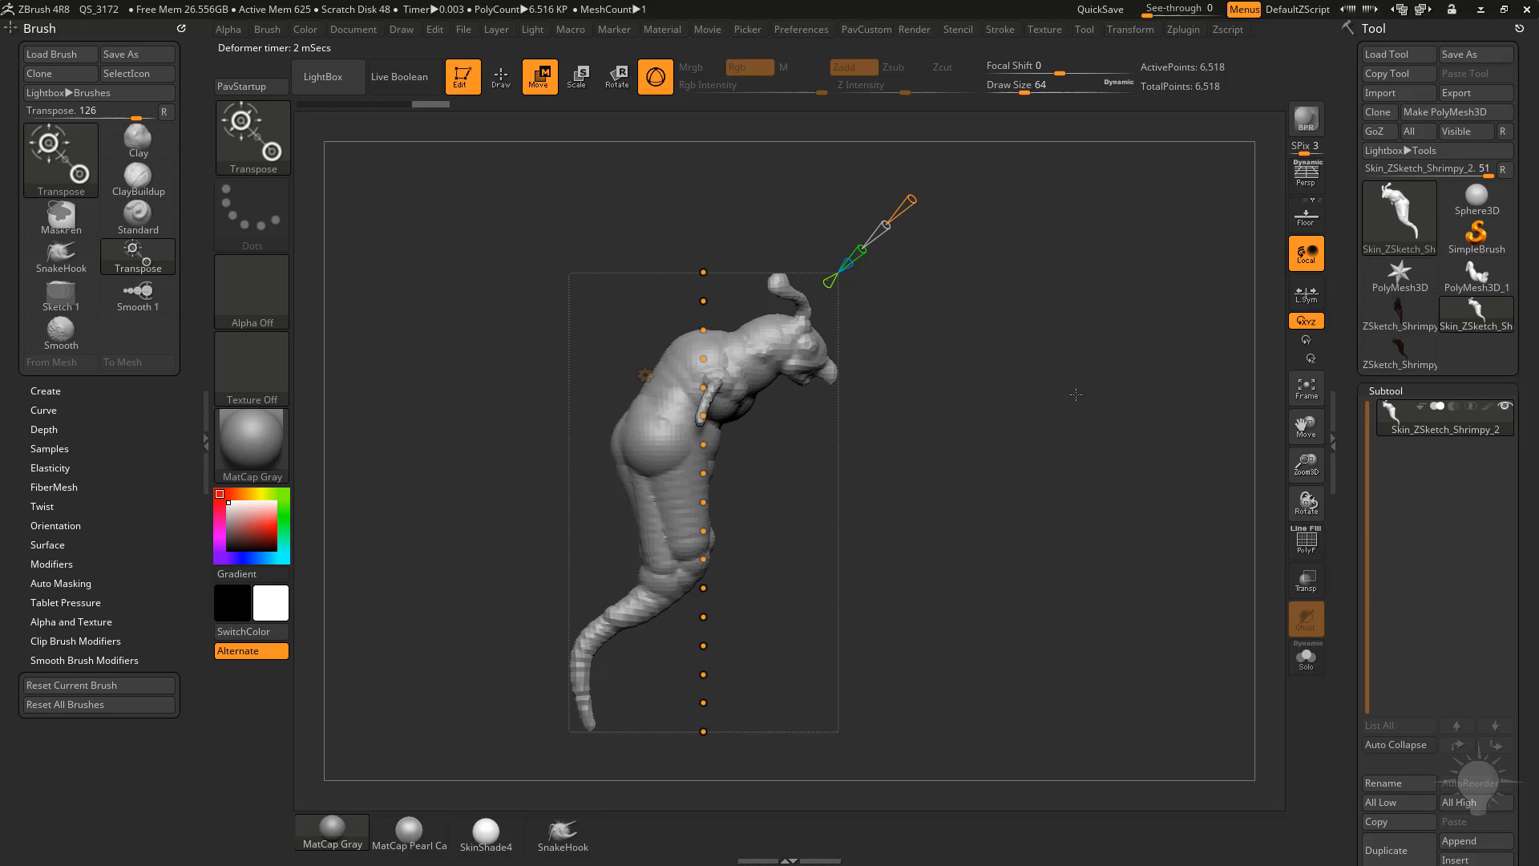
Step: Rotate the gizmo to follow the shrimp's tilted body and reapply the Bend Curve deformer along that direction
mouse_move(849, 439)
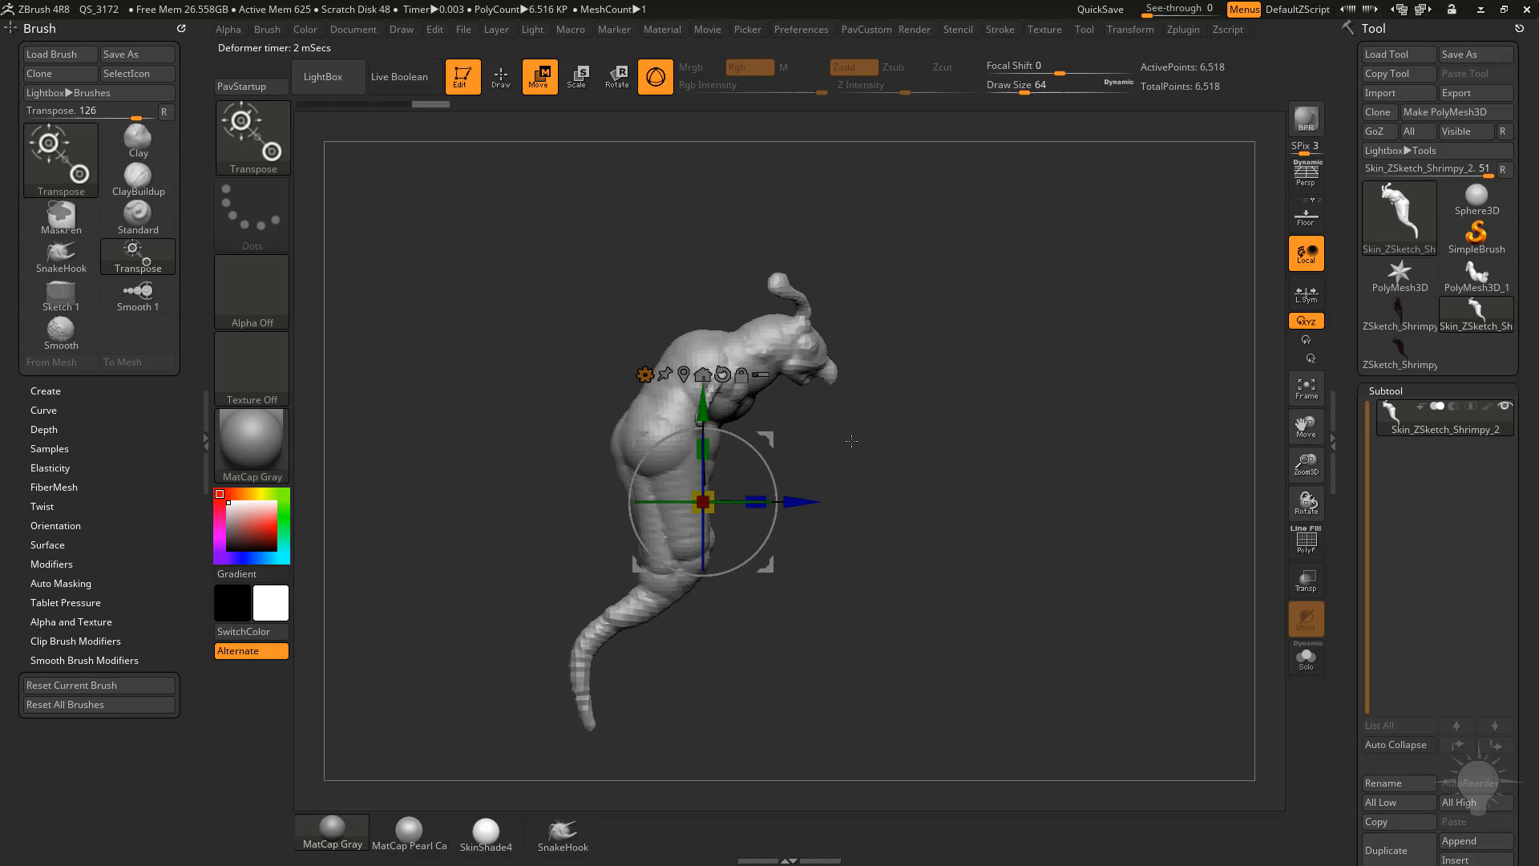
drag(751, 445, 866, 461)
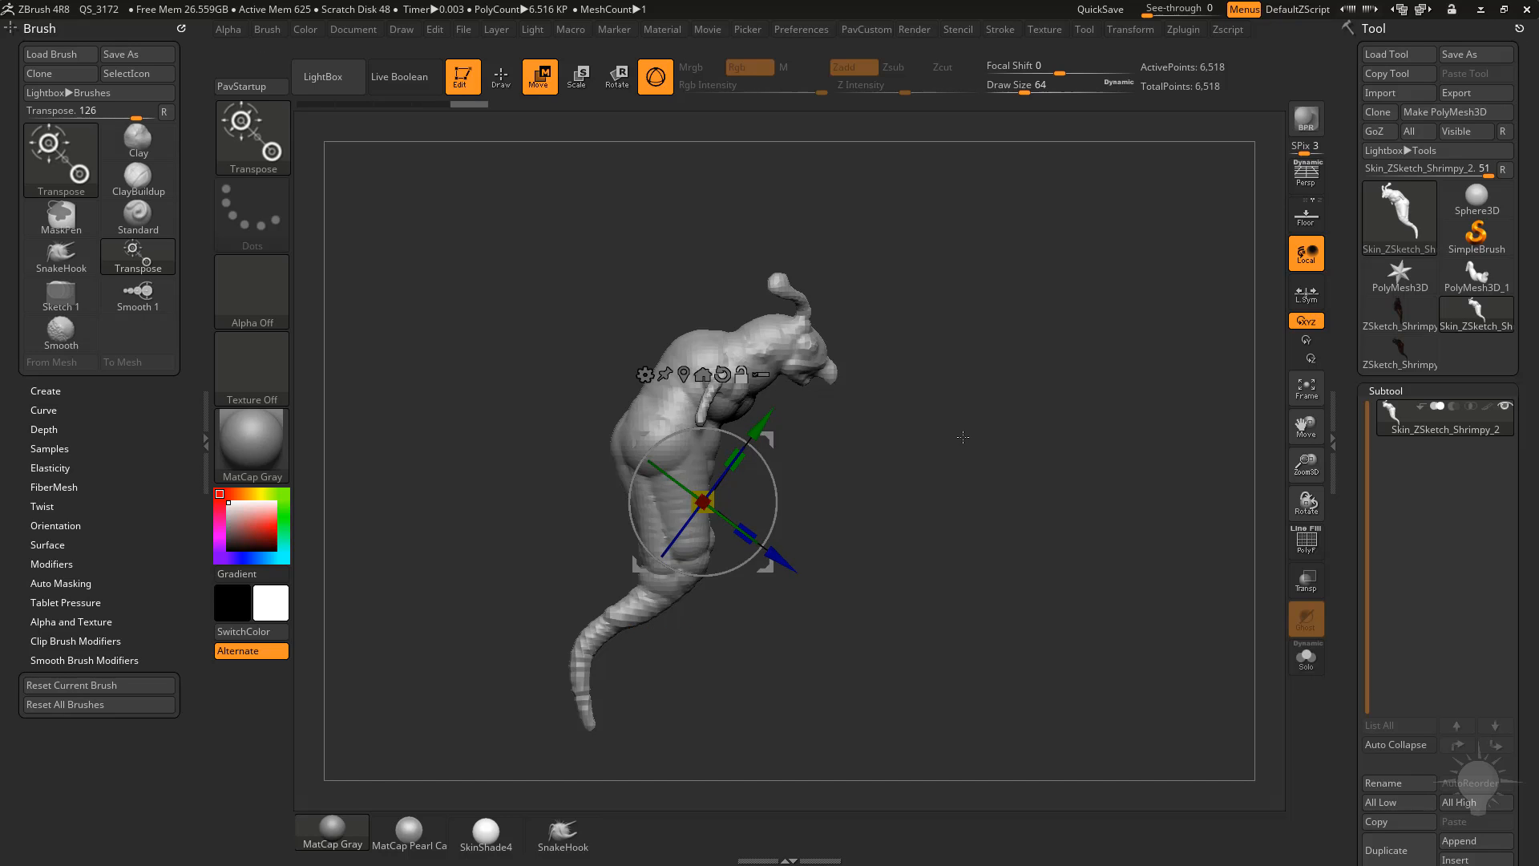
click(644, 374)
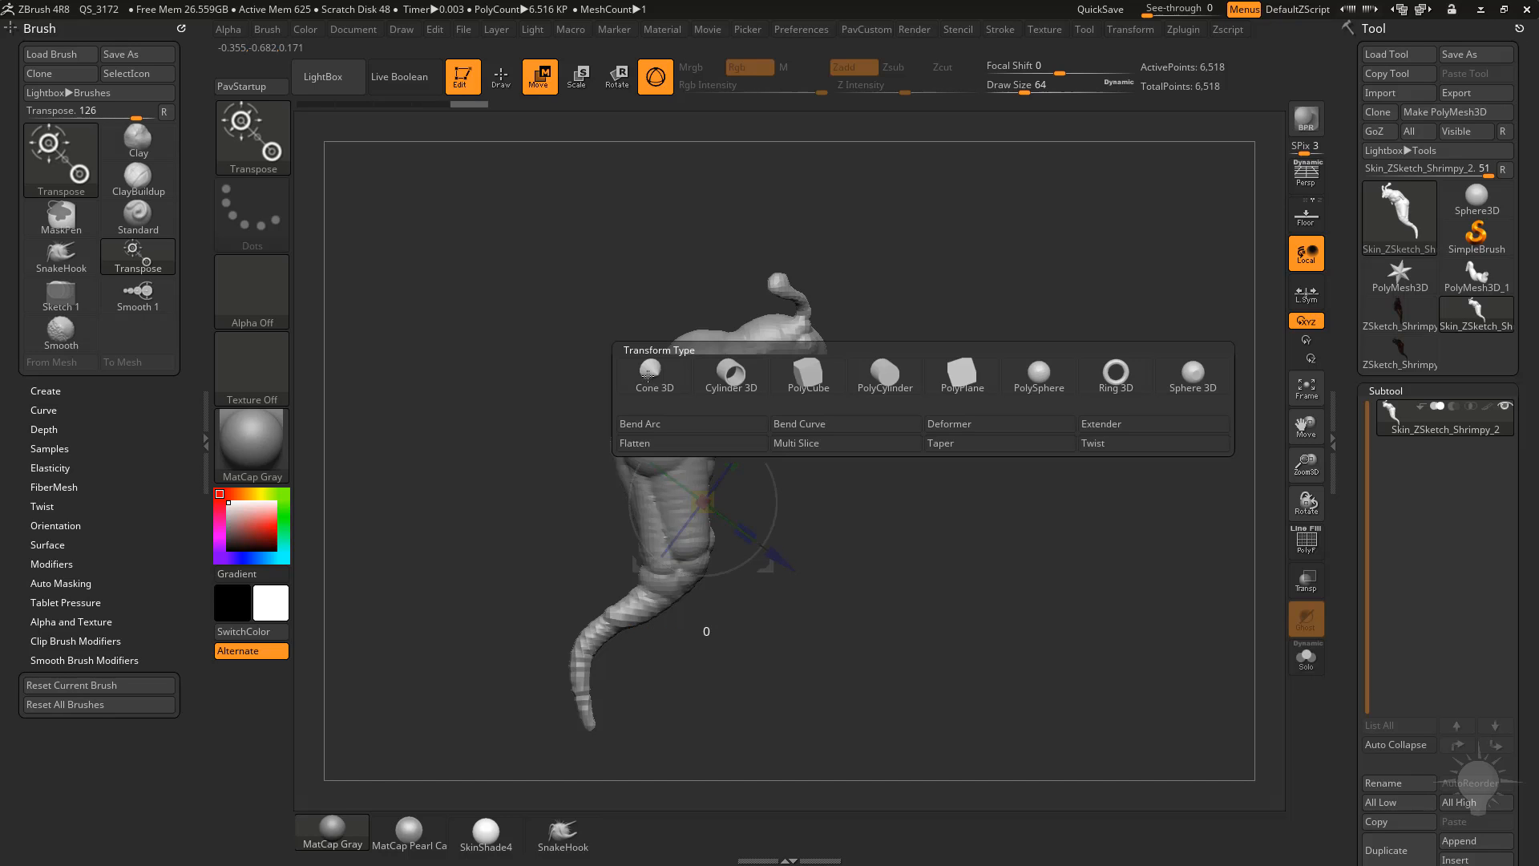
click(798, 424)
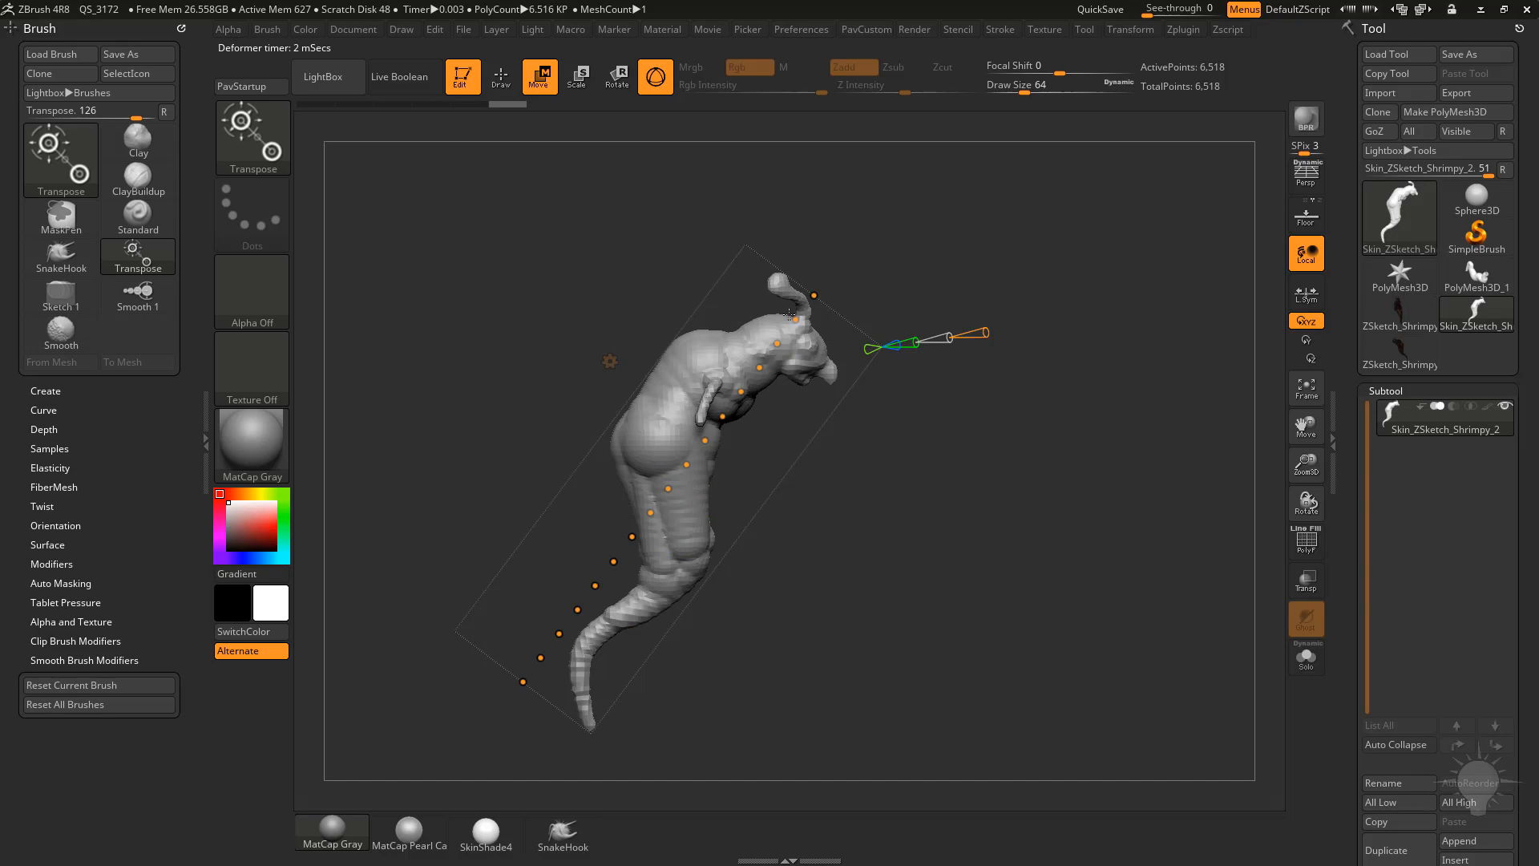
Step: Lower the curve resolution to five points and bend the shrimp's body sideways by moving the middle curve point
drag(809, 602, 907, 581)
drag(1015, 412, 974, 465)
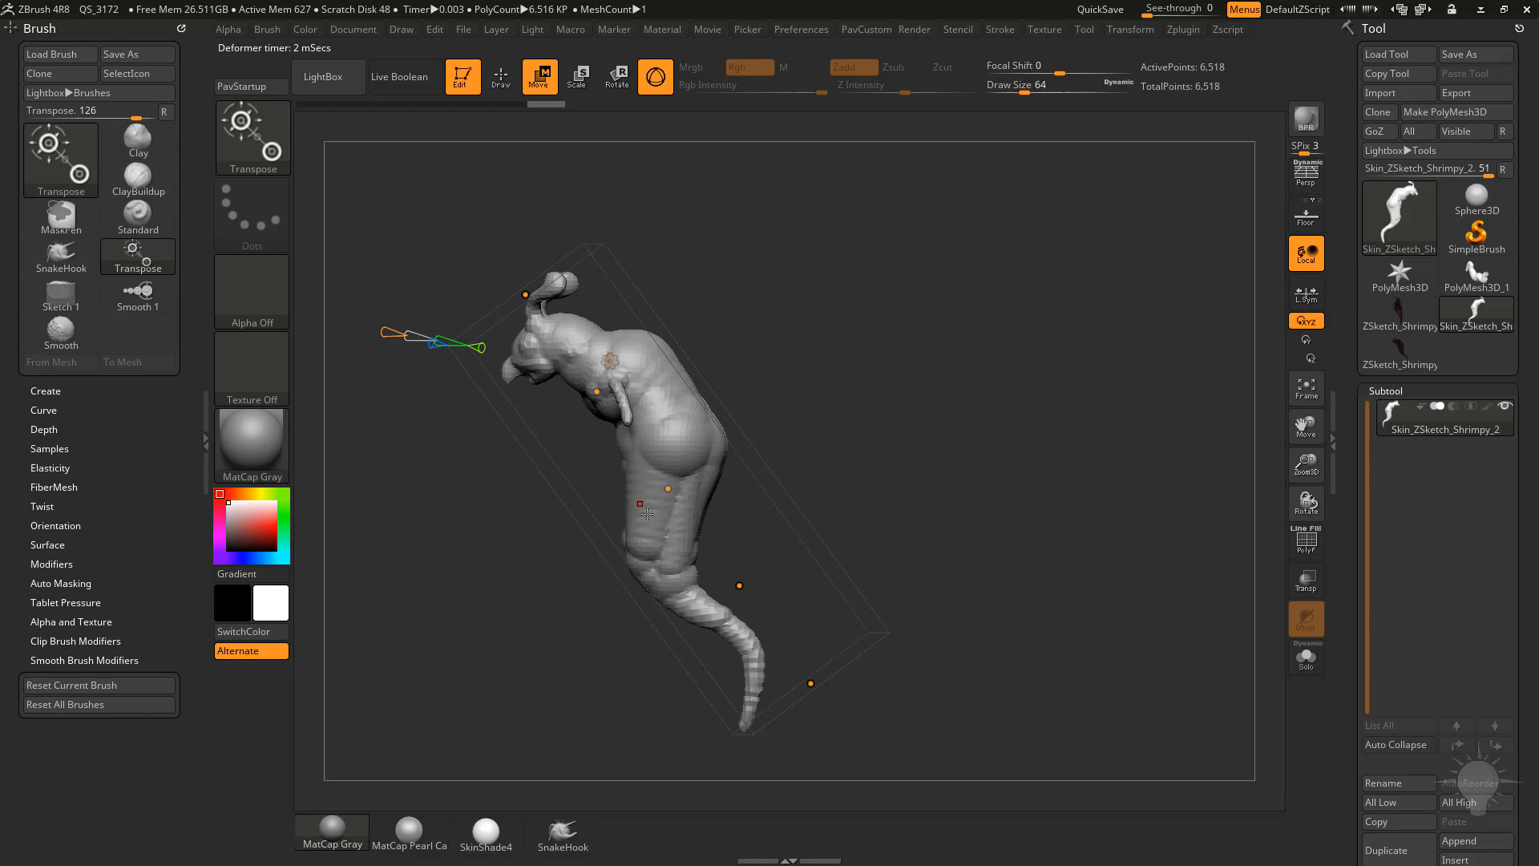
drag(928, 412, 988, 405)
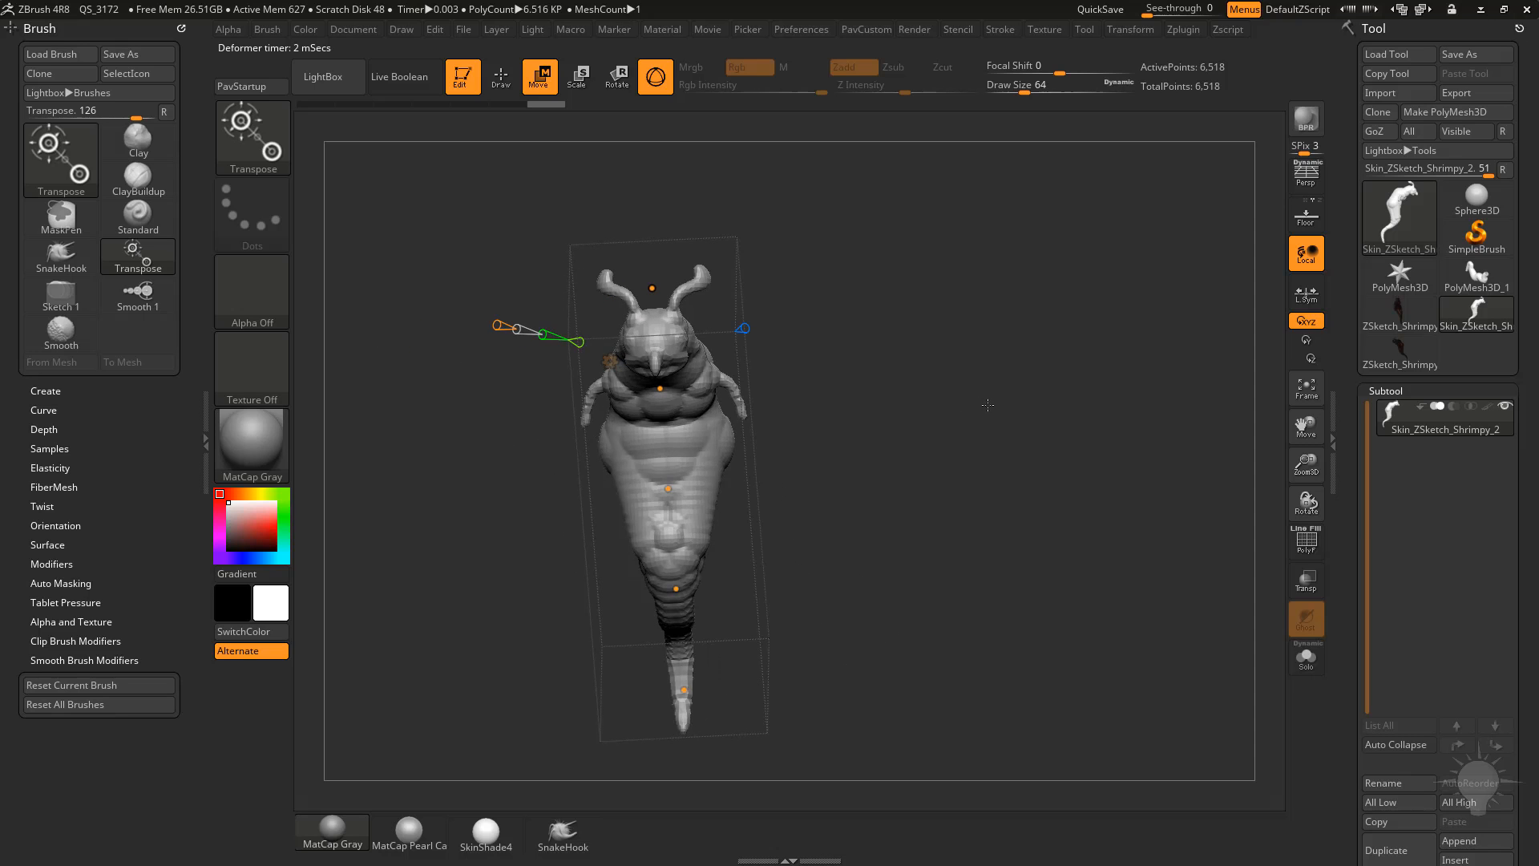
drag(926, 335, 779, 440)
drag(568, 550, 523, 464)
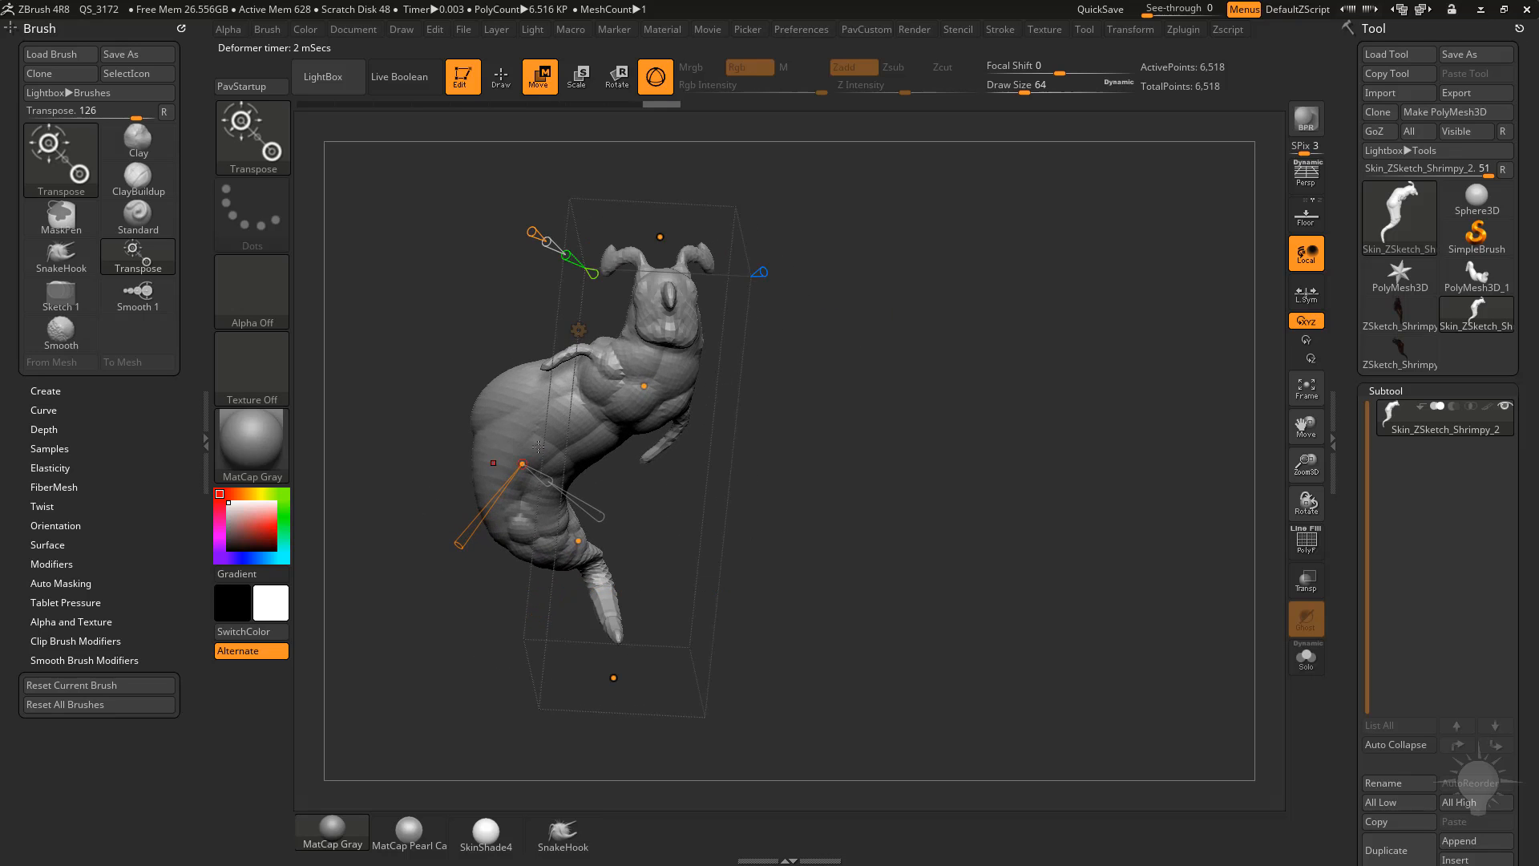
Step: Bend the shrimp's upper body more sharply by moving the curve point near its chest outward
drag(721, 384, 761, 491)
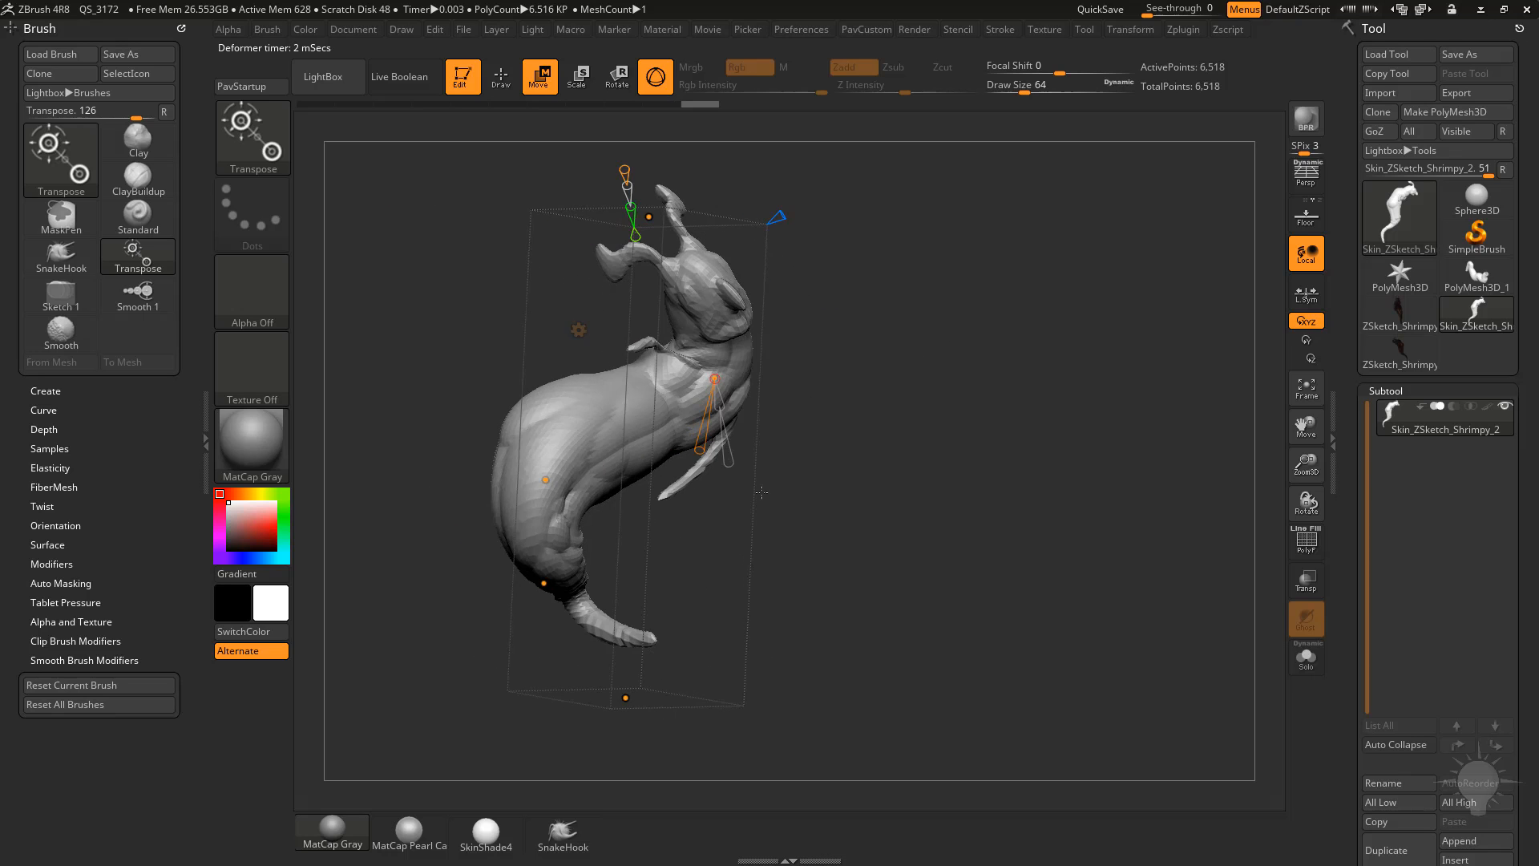
drag(627, 694, 850, 607)
drag(906, 449, 641, 561)
drag(906, 513, 841, 417)
drag(767, 285, 709, 178)
drag(745, 387, 814, 495)
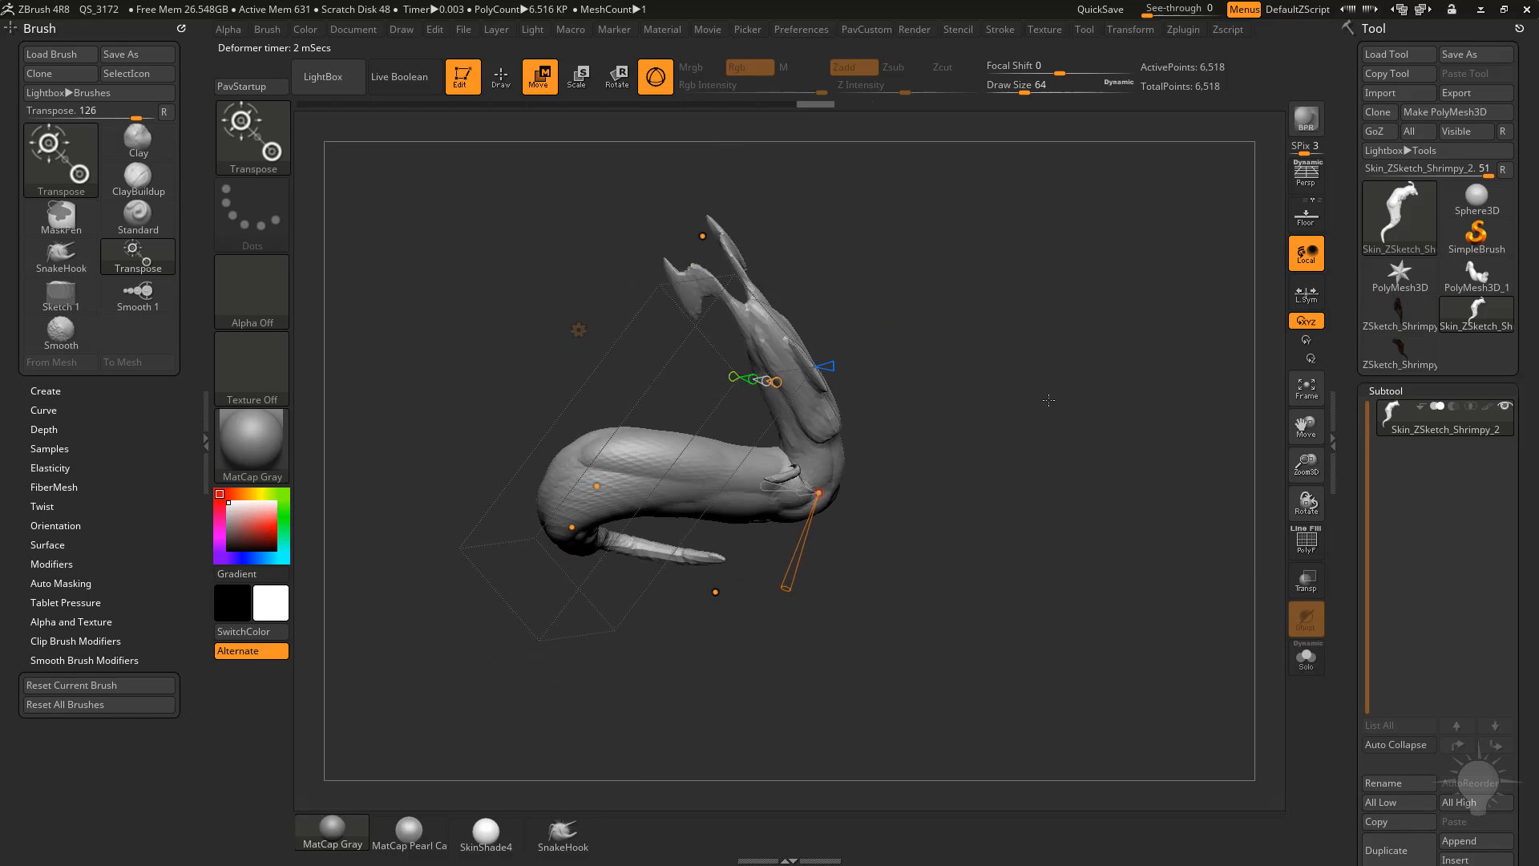
Step: Scale the shrimp's body thickness at the curve point near its chest
drag(994, 360, 894, 325)
drag(540, 352, 508, 357)
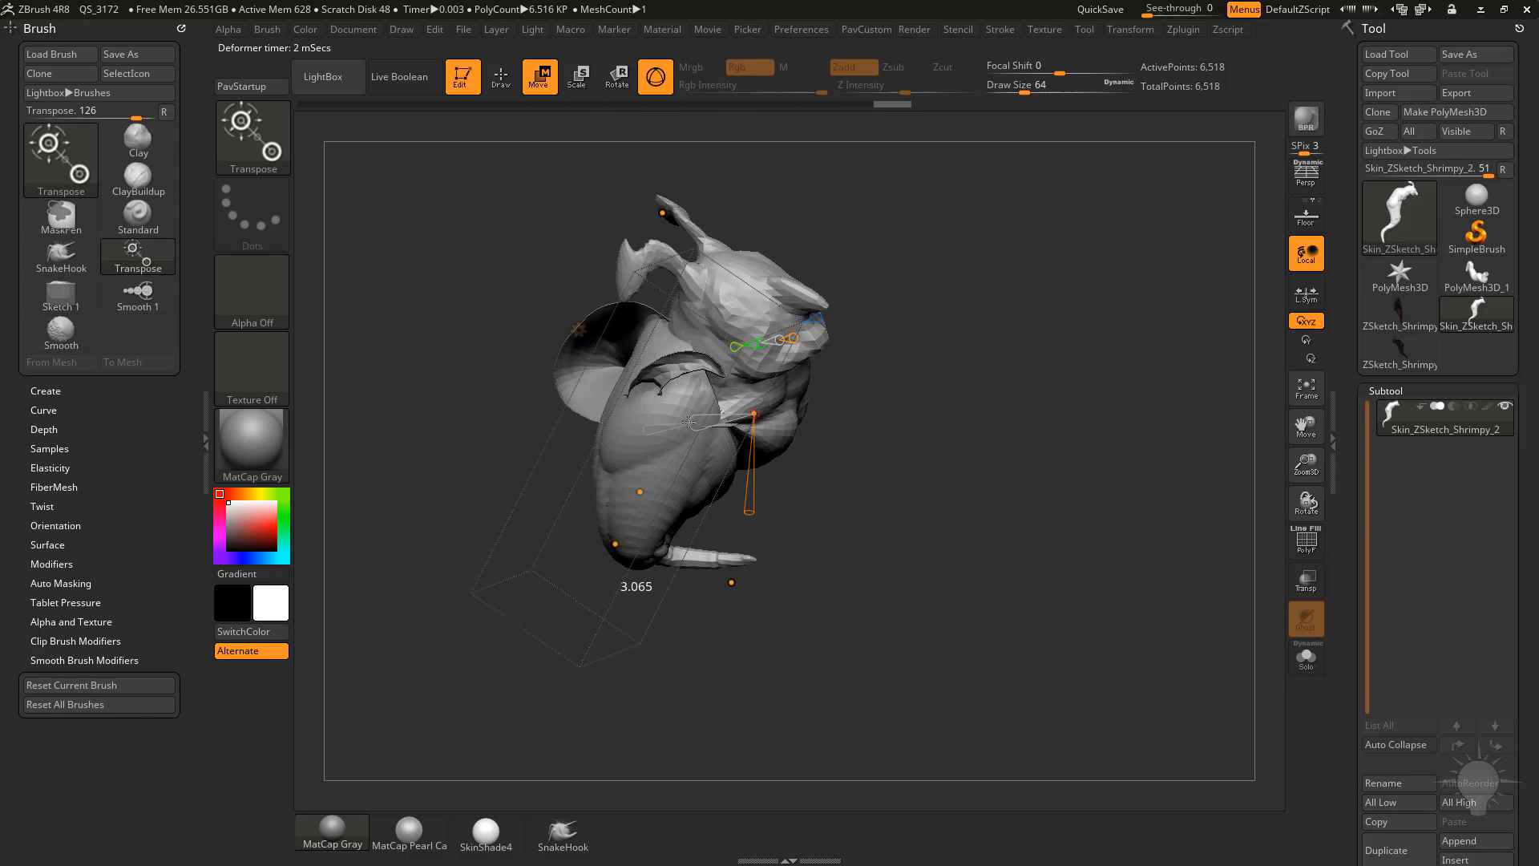
mouse_move(702, 422)
mouse_down()
mouse_move(754, 414)
mouse_move(670, 416)
mouse_move(720, 418)
mouse_move(699, 421)
mouse_up()
Step: Twist the shrimp's tail around the curve point at its base
drag(818, 536, 772, 542)
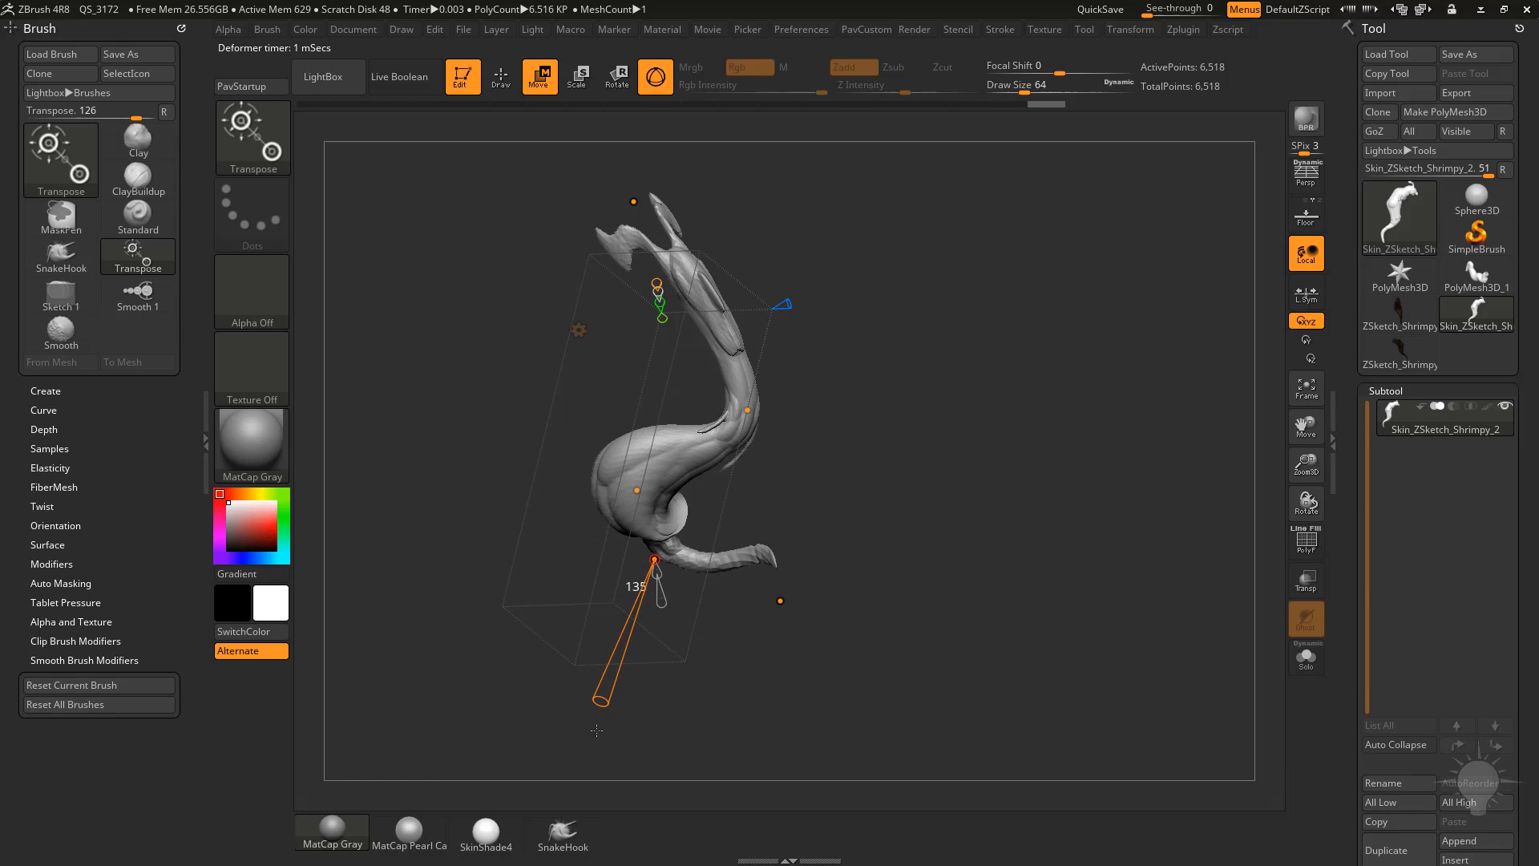
drag(832, 538, 761, 545)
mouse_move(761, 567)
mouse_down()
mouse_move(798, 575)
mouse_move(724, 555)
mouse_move(745, 557)
mouse_up()
drag(542, 267, 689, 282)
mouse_move(797, 312)
mouse_down()
mouse_move(874, 293)
mouse_move(802, 314)
mouse_up()
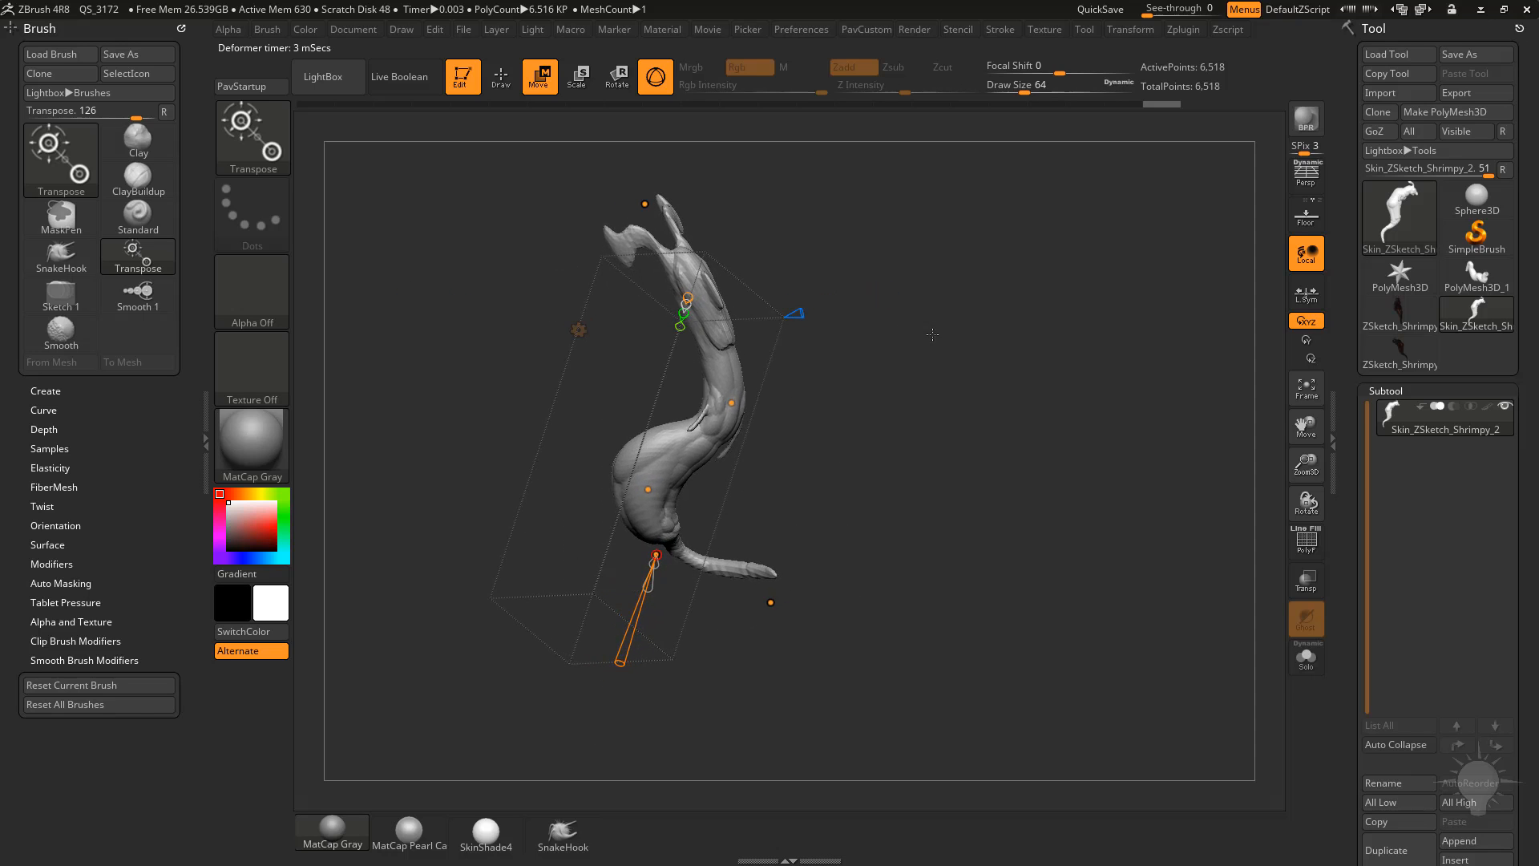
Step: Stretch the shrimp's body into a long, thin S-shape by pulling the curve points far apart
drag(1034, 290, 852, 435)
drag(632, 393, 646, 346)
drag(894, 407, 1044, 473)
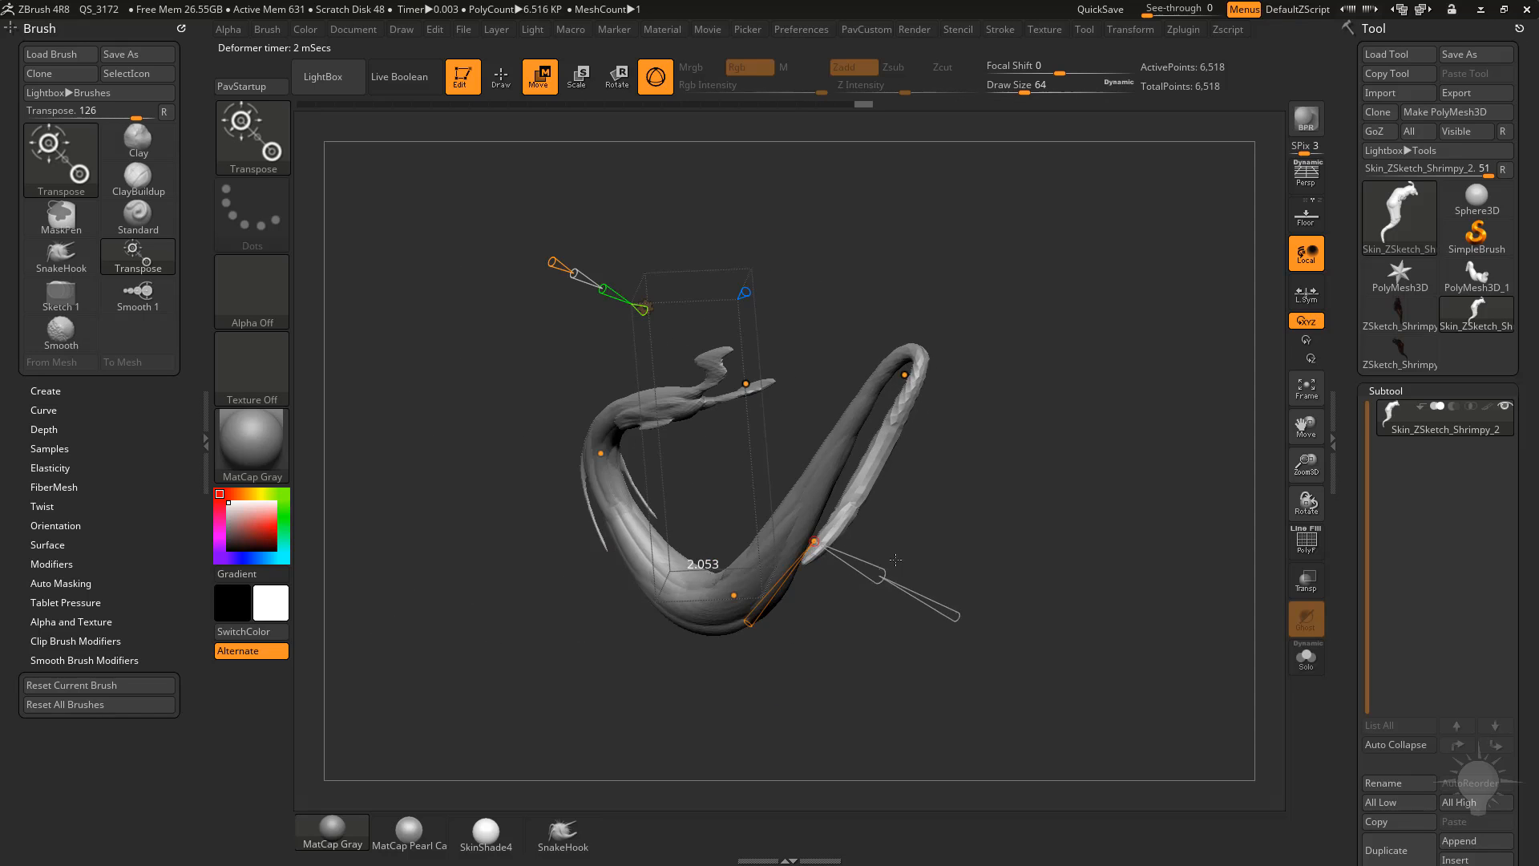
drag(933, 556, 1018, 648)
drag(1022, 570, 1095, 564)
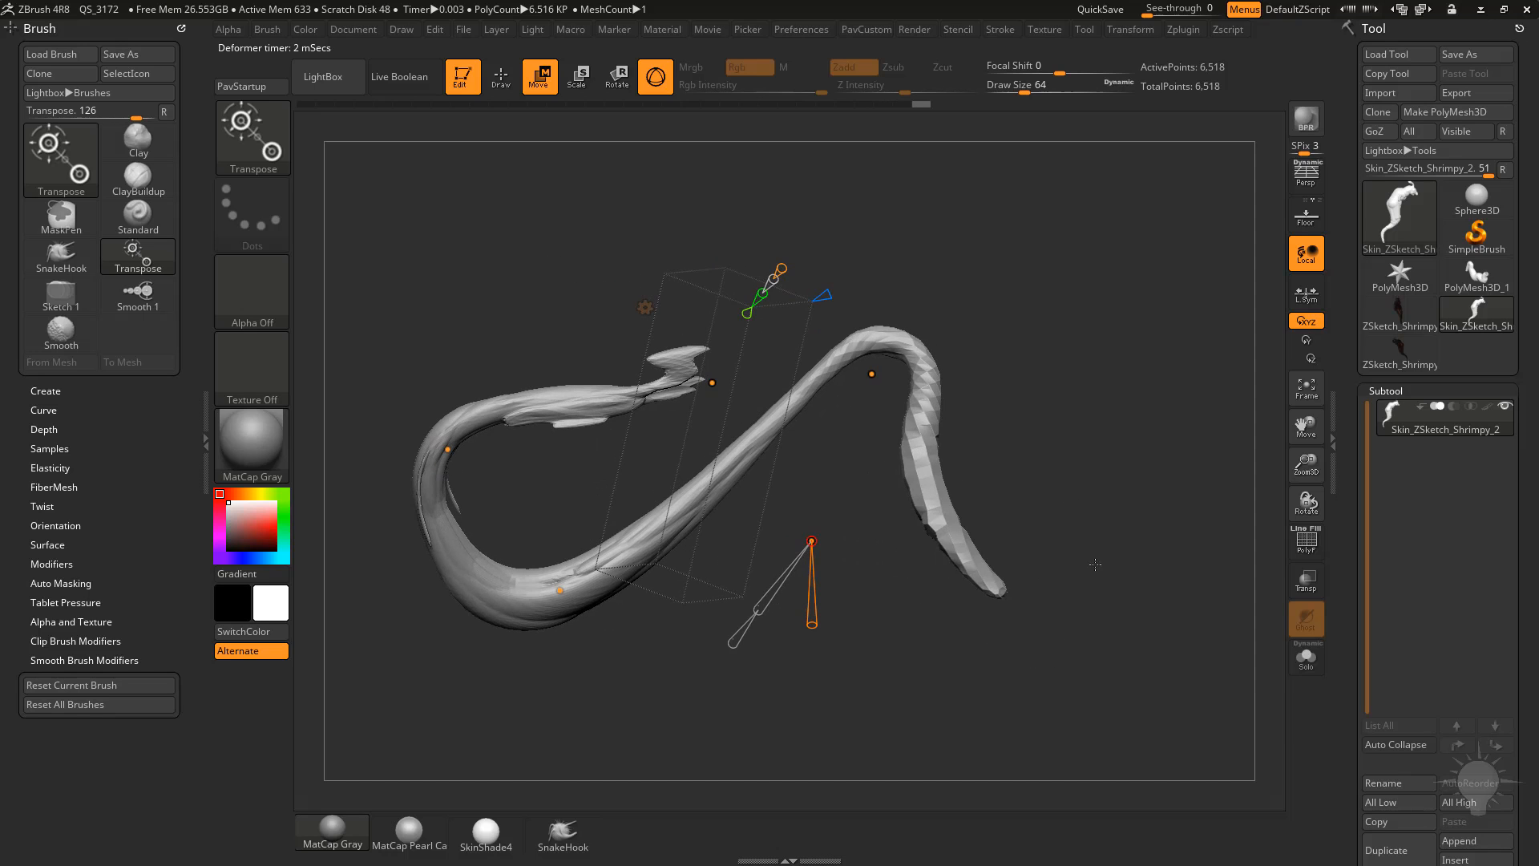
drag(811, 541, 467, 407)
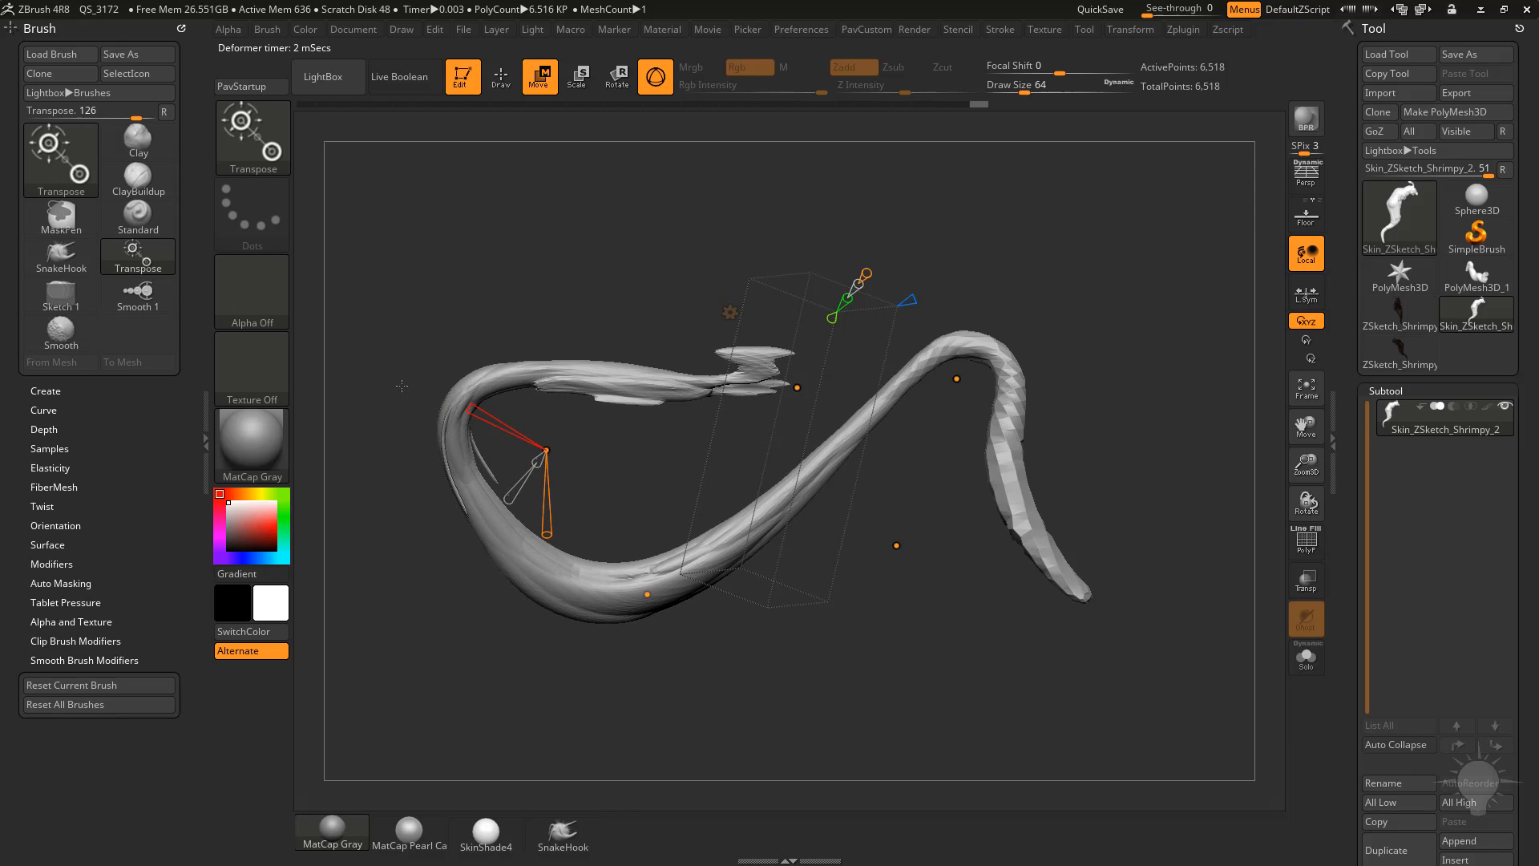
drag(567, 314, 991, 374)
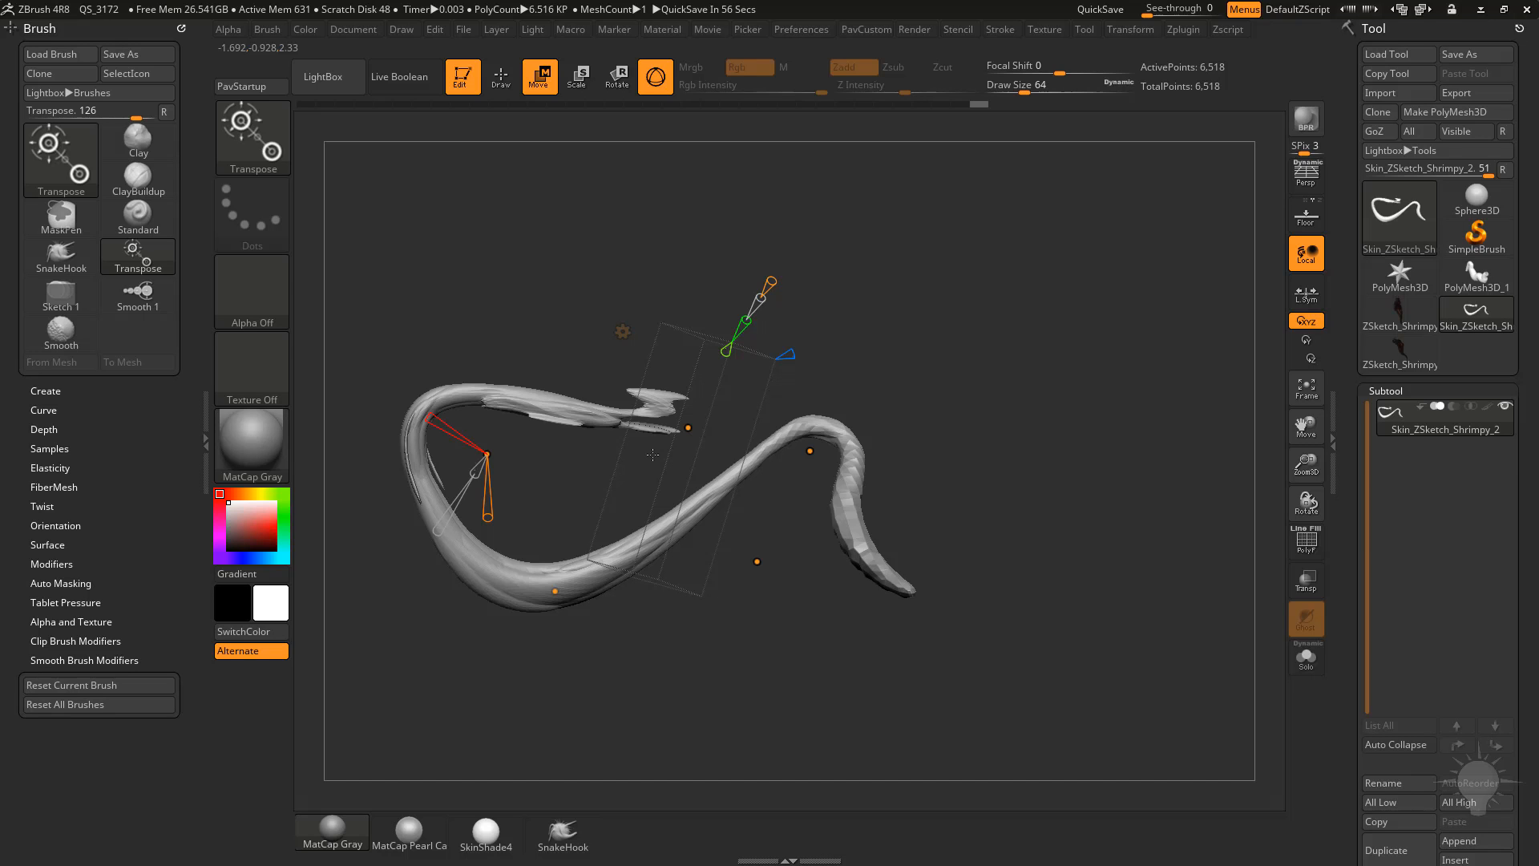
Step: Mask the large rounded loop of the stretched shrimp body, leaving the head end and tail unmasked
drag(791, 286, 897, 329)
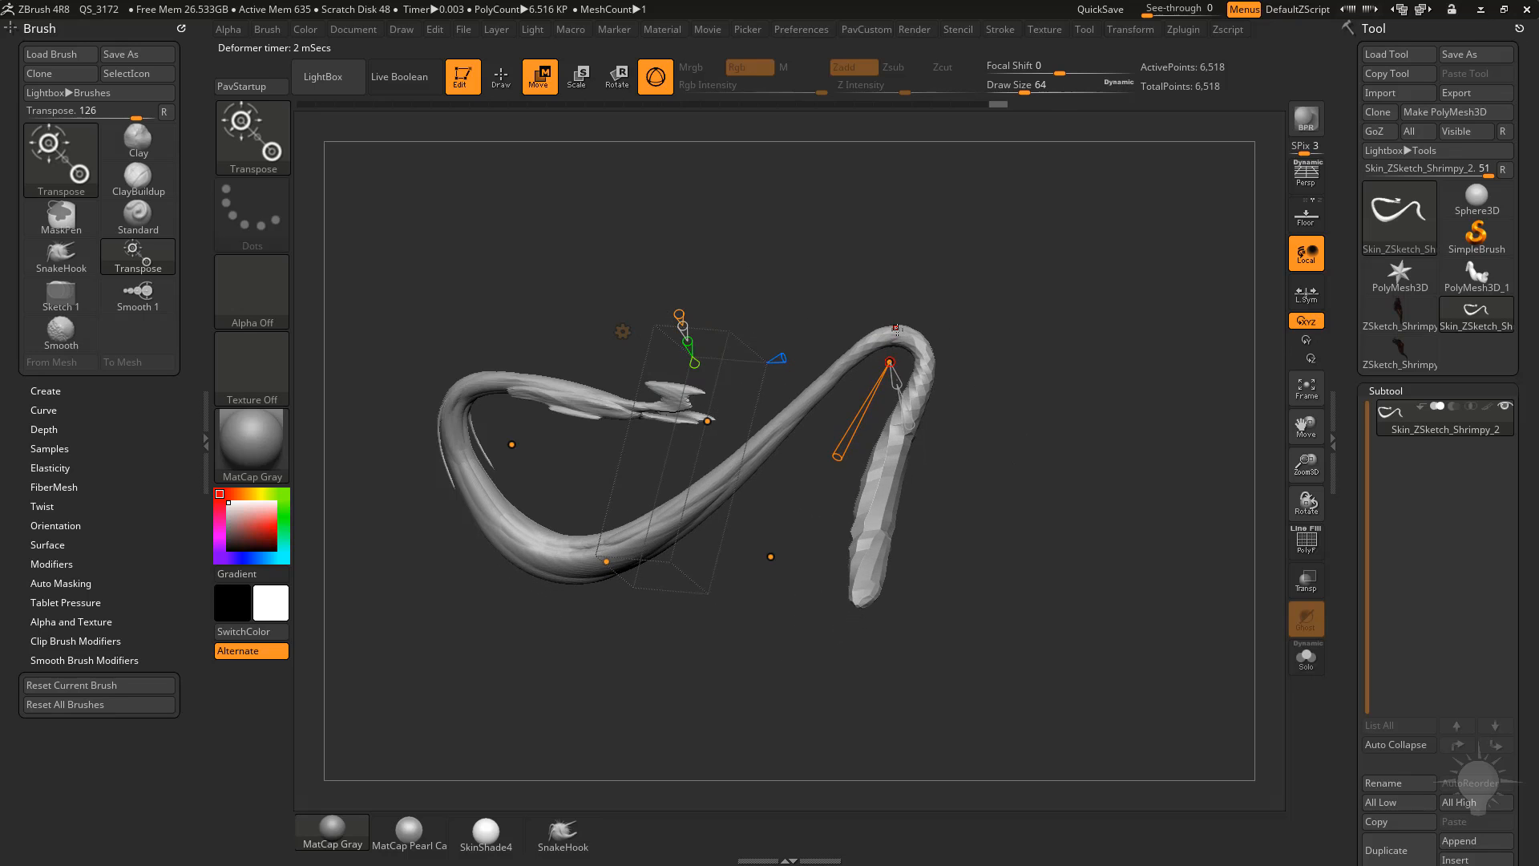
drag(1178, 357, 264, 268)
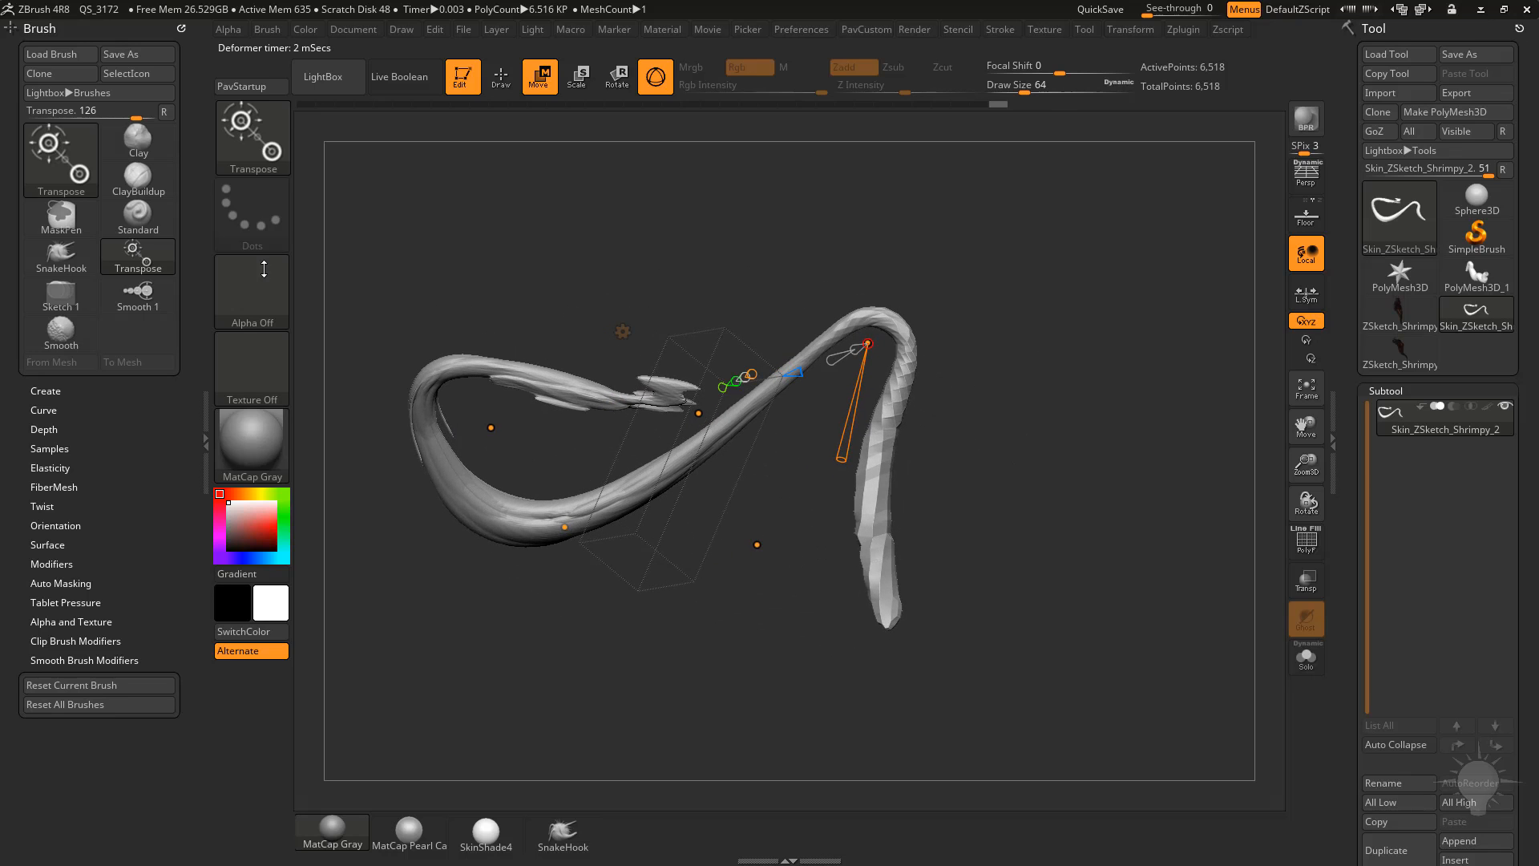
mouse_move(1086, 339)
mouse_down()
mouse_move(1085, 278)
mouse_move(1130, 296)
mouse_up()
key(q)
key(w)
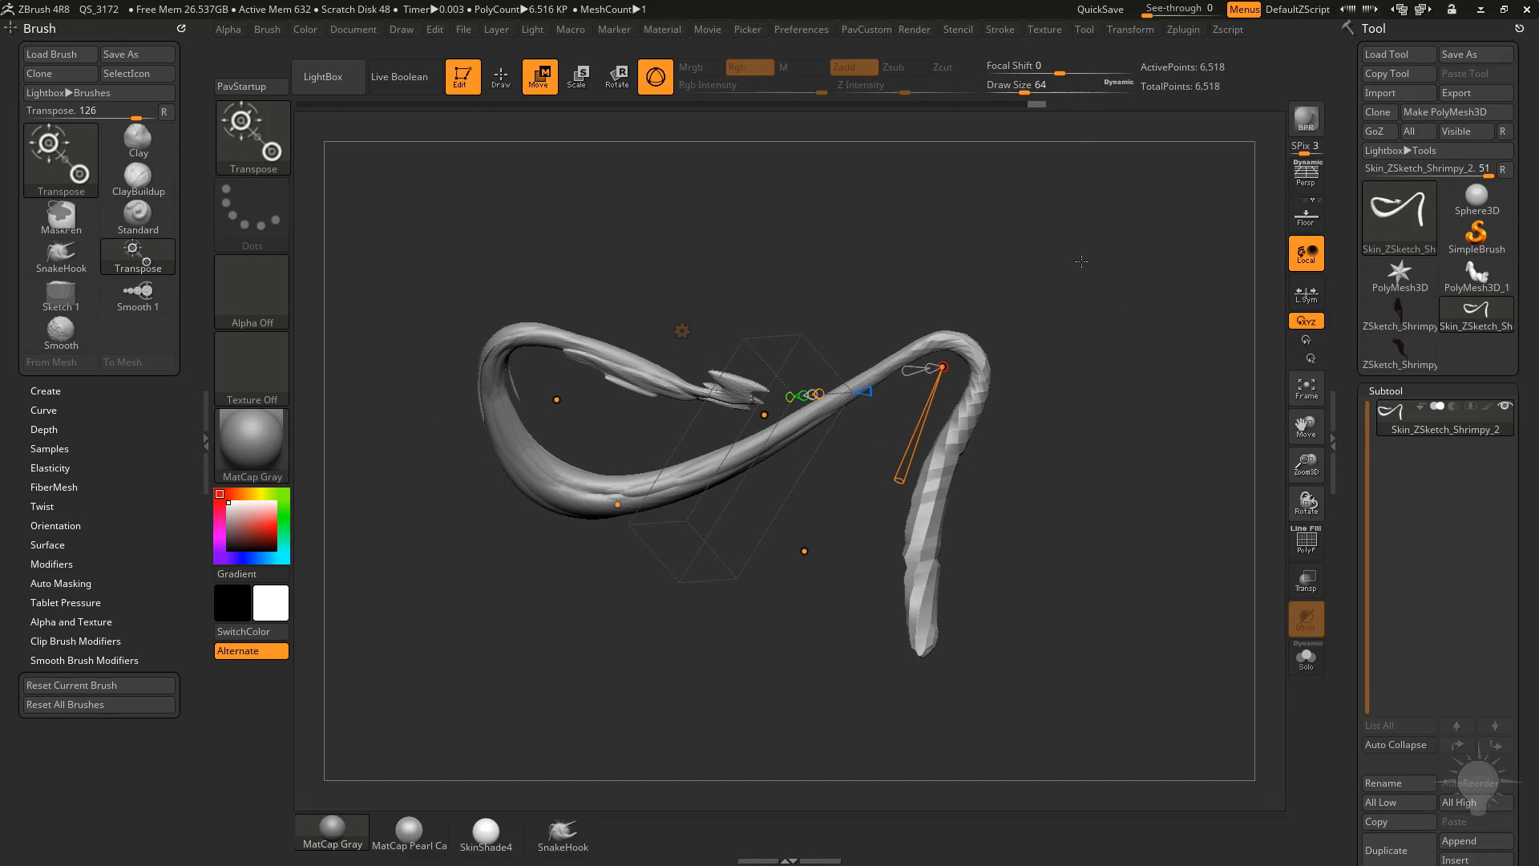
mouse_move(411, 217)
ctrl+mouse_down()
mouse_move(635, 653)
mouse_move(667, 667)
ctrl+mouse_up()
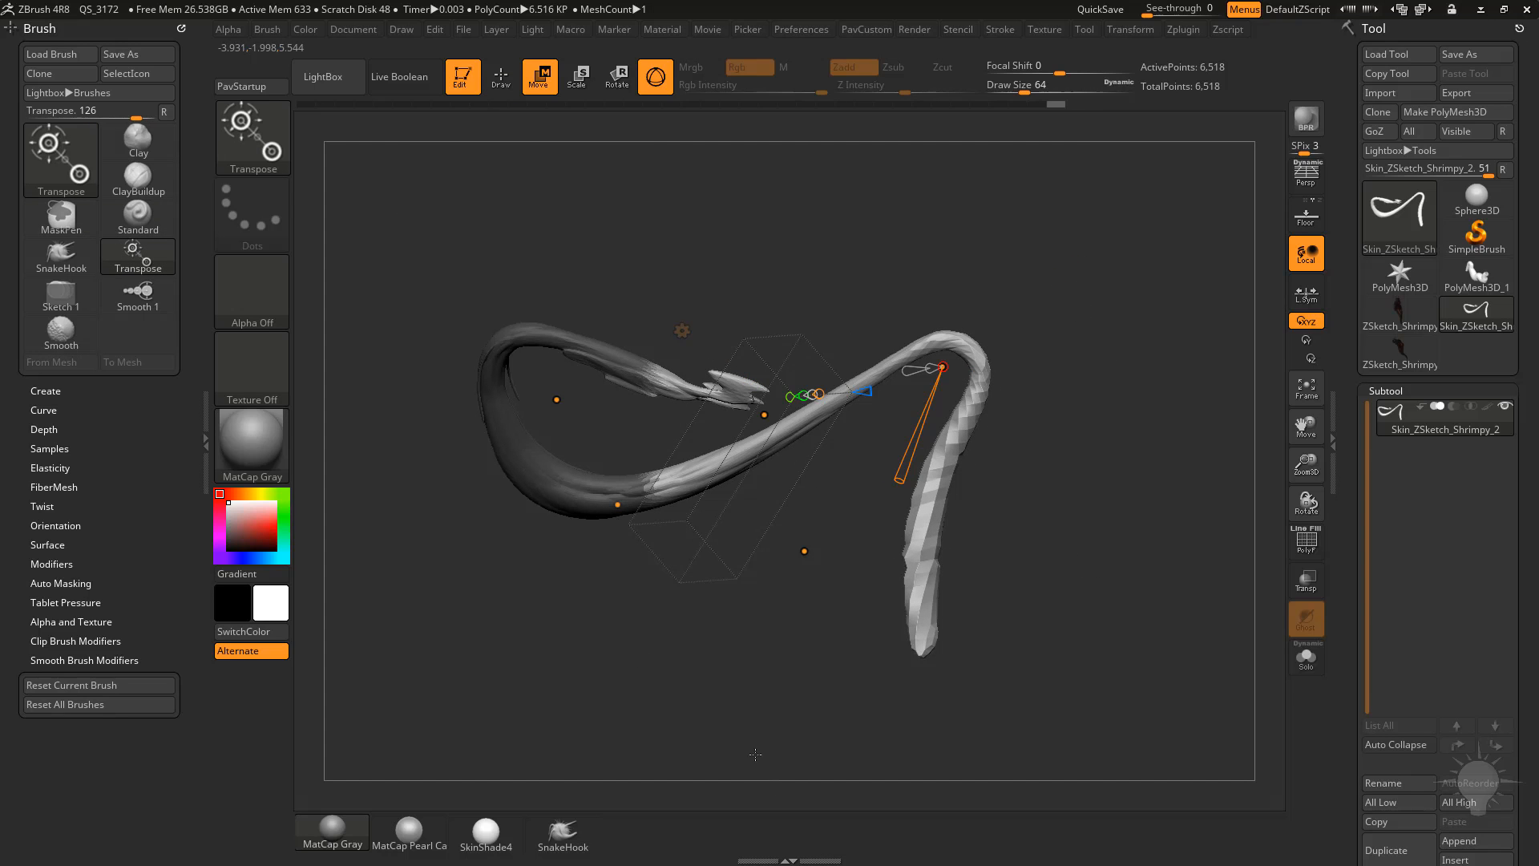
Step: Try bending the partly masked body by moving the head-end and lower curve points, and undo each bend
drag(745, 515, 703, 307)
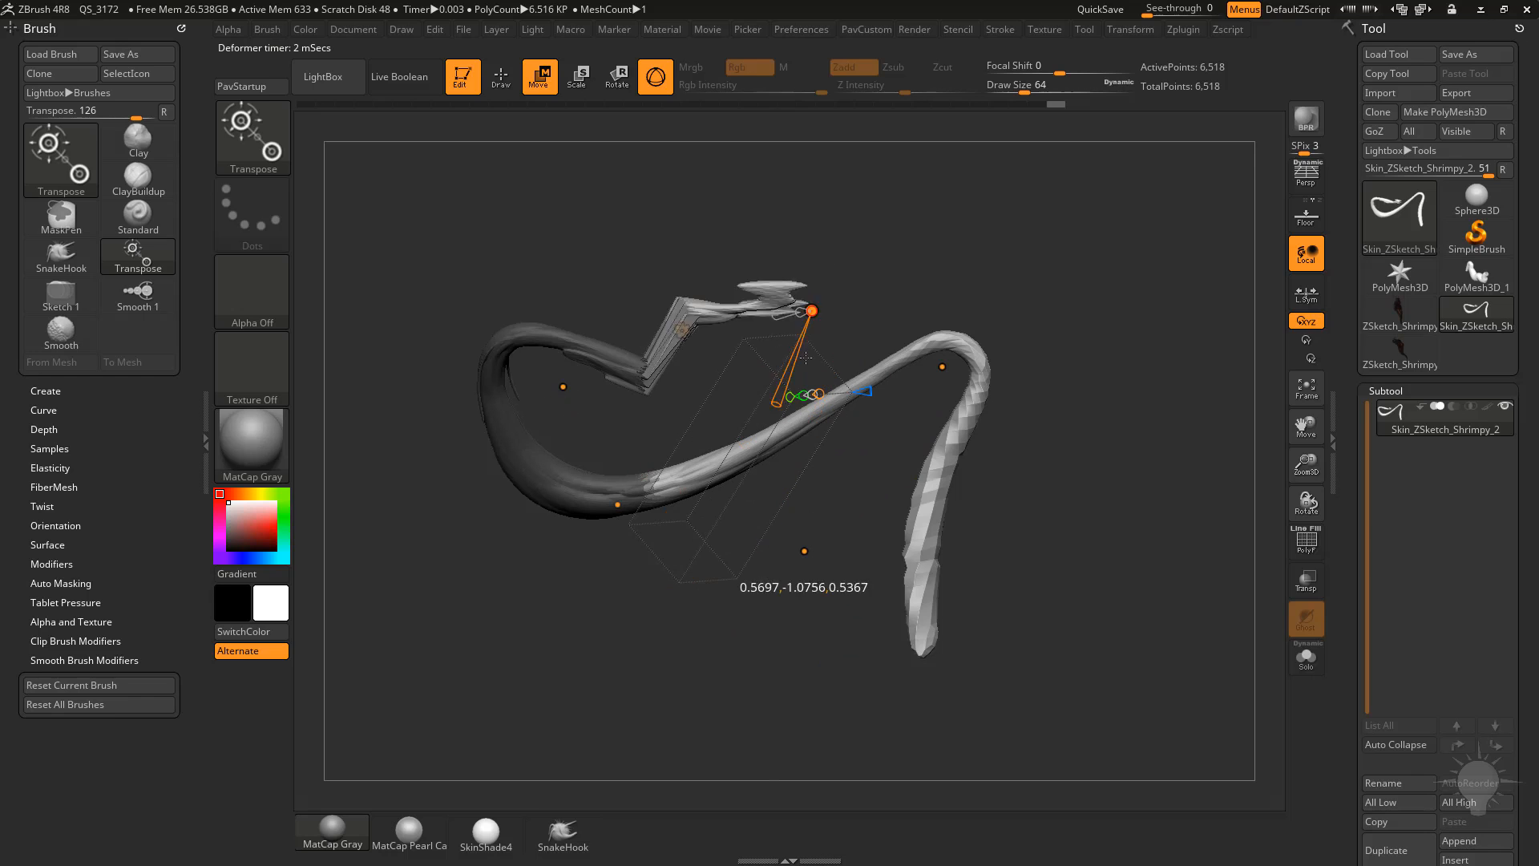
drag(806, 357, 781, 377)
key(ctrl+z)
drag(617, 504, 762, 505)
key(ctrl+z)
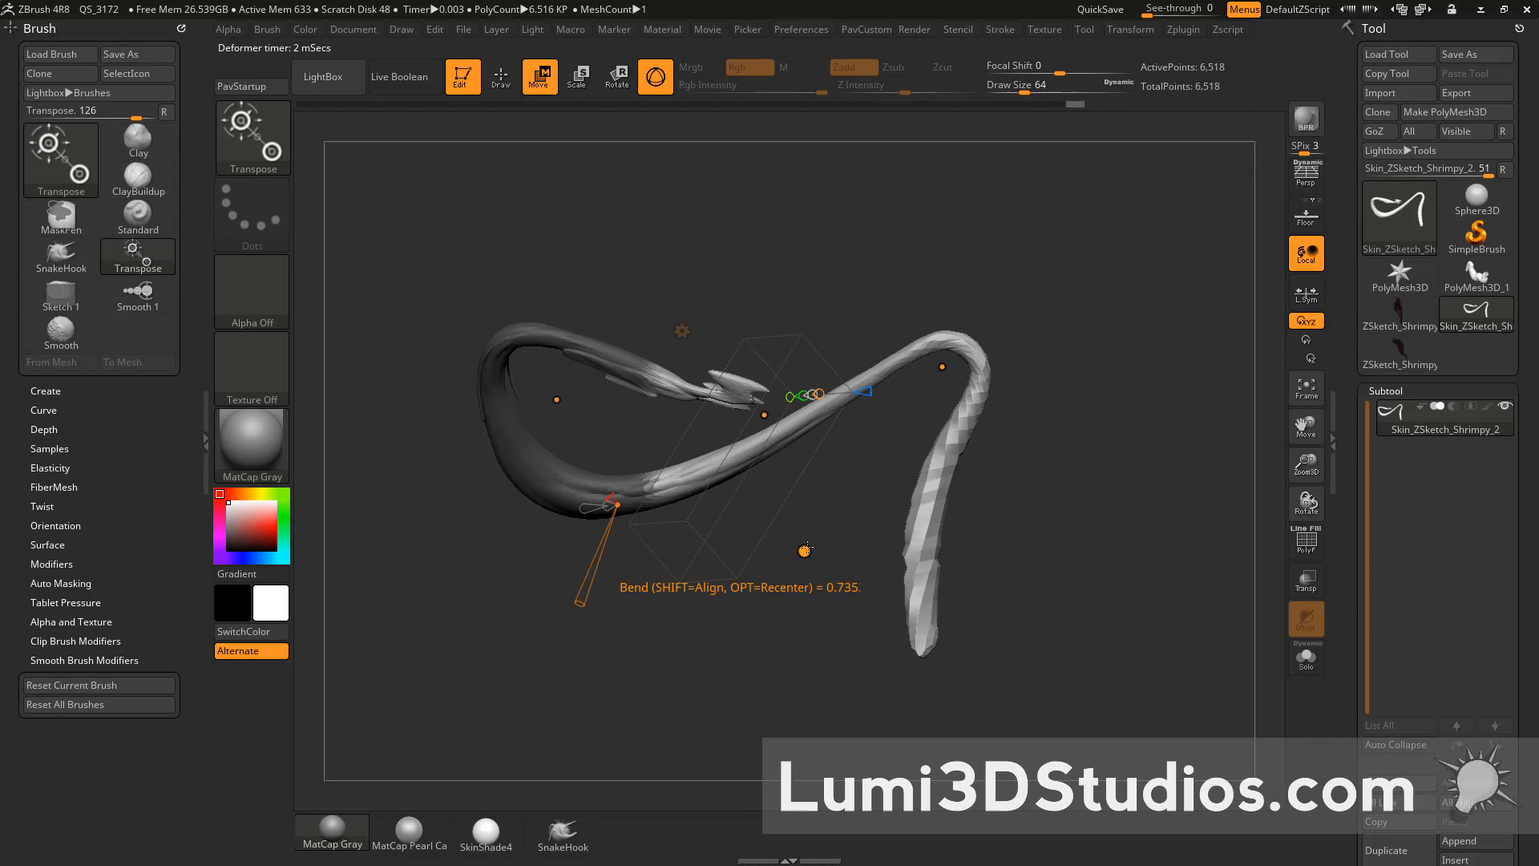